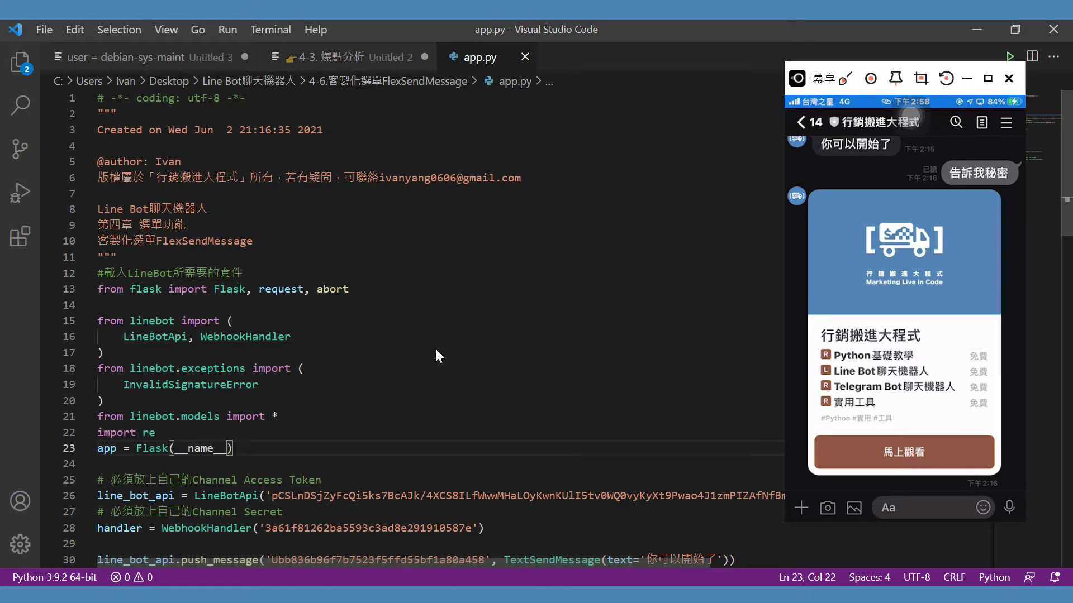
# Examine the channel access token, channel secret and push message recipient settings in app.py
pyautogui.scroll(-3, 436, 335)
pyautogui.click(379, 371)
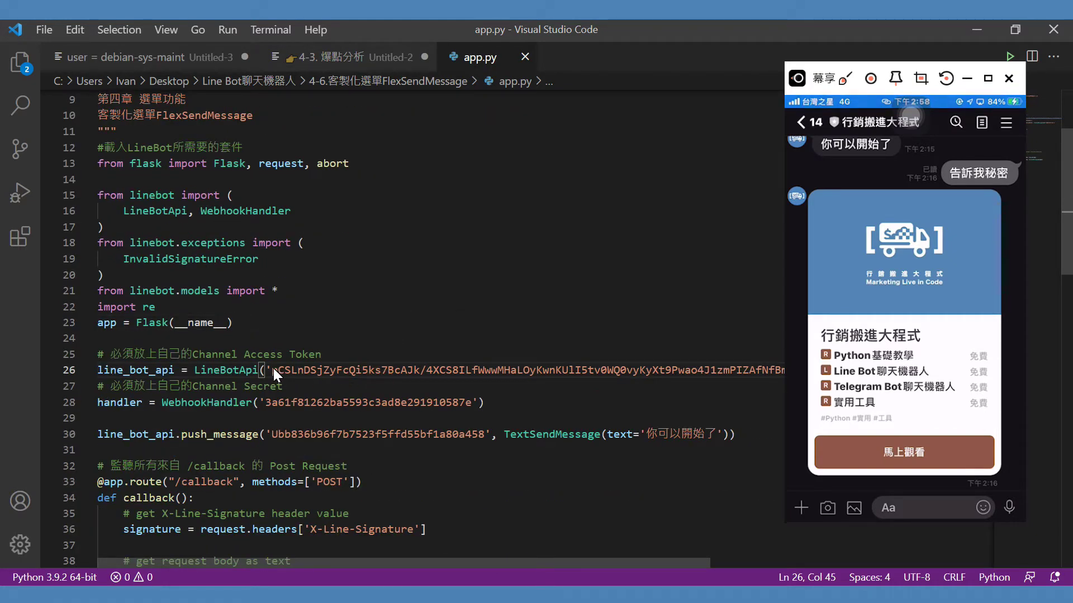
pyautogui.moveTo(273, 368); pyautogui.dragTo(725, 370)
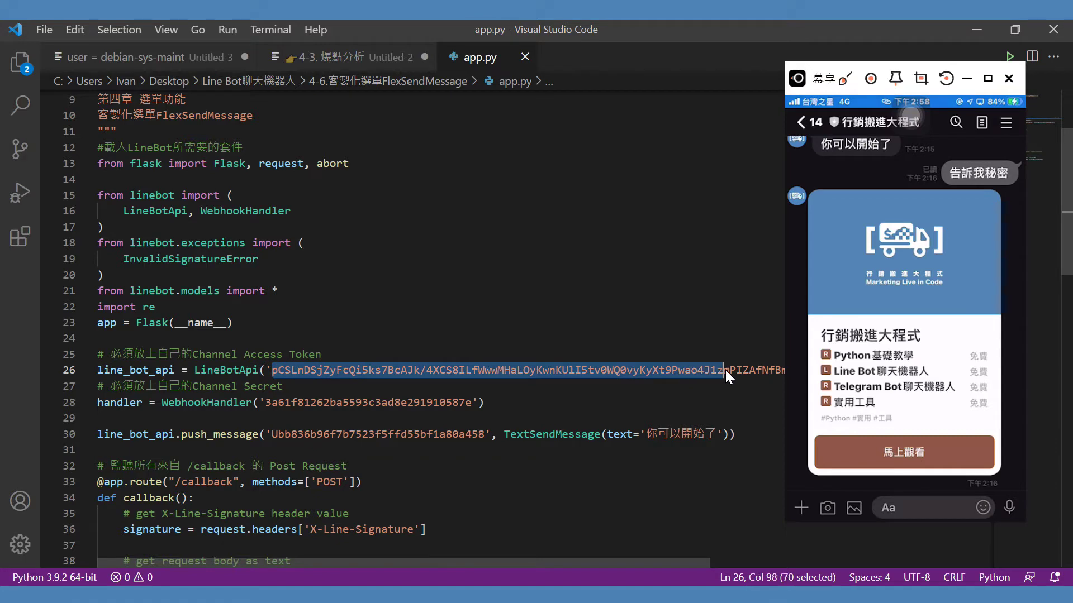
pyautogui.scroll(-3, 379, 364)
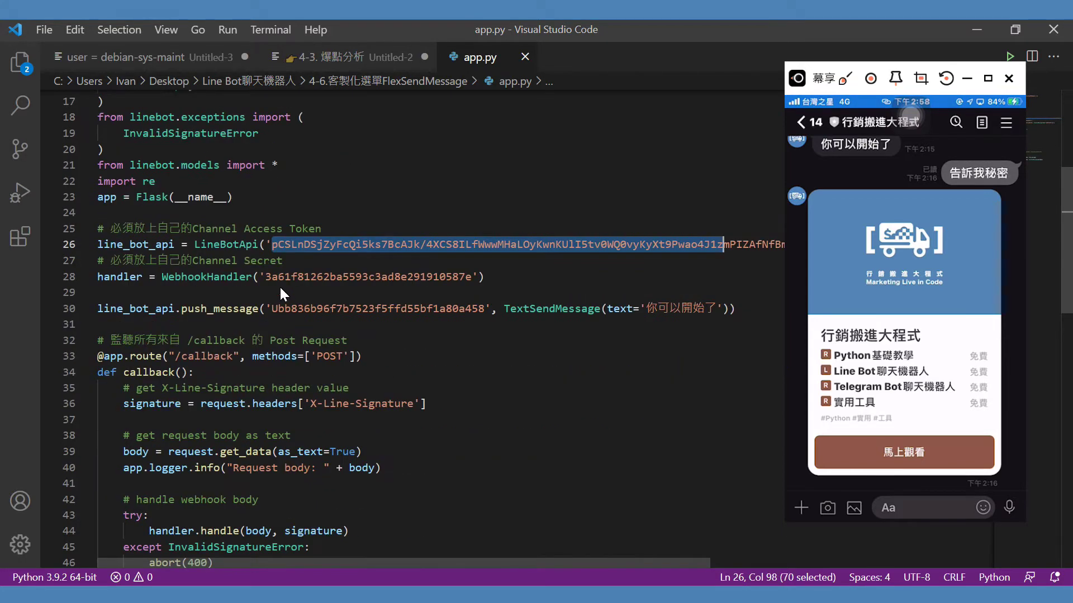
pyautogui.moveTo(272, 276); pyautogui.dragTo(472, 276)
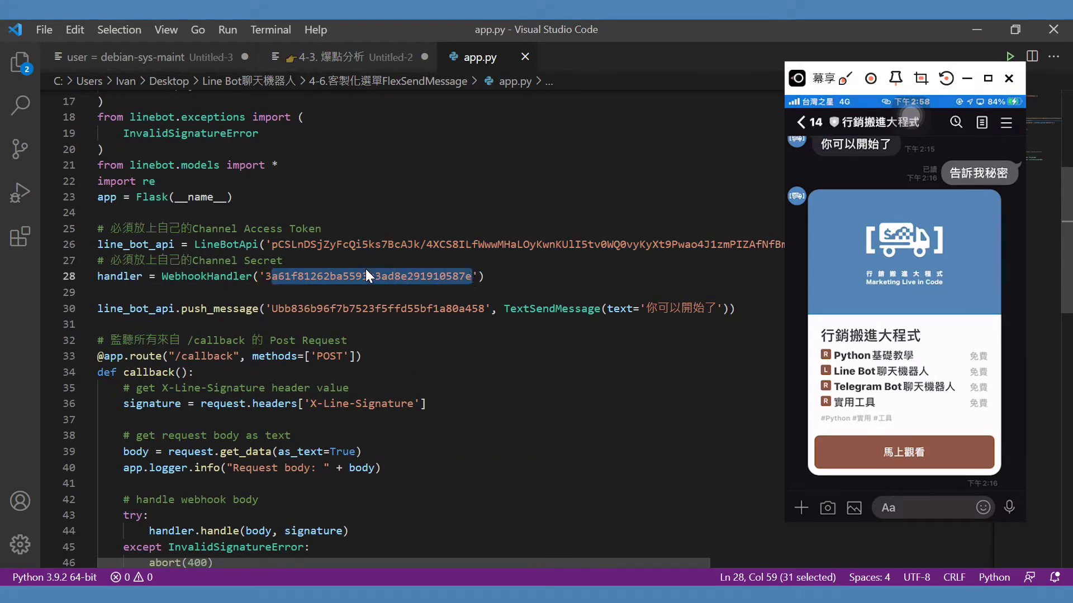
pyautogui.moveTo(273, 305); pyautogui.dragTo(484, 303)
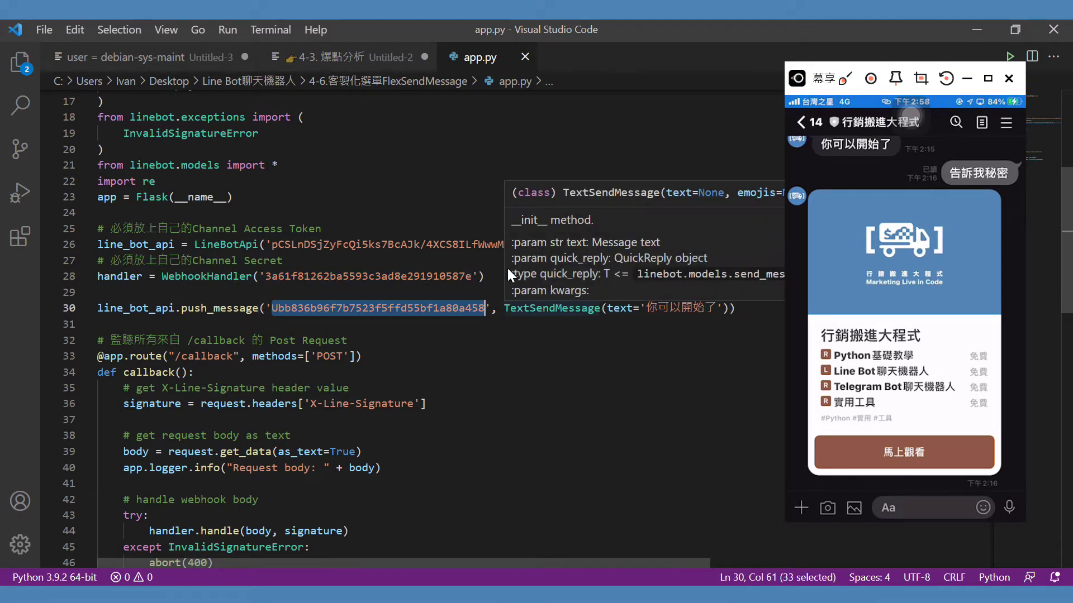
pyautogui.click(430, 306)
pyautogui.click(432, 298)
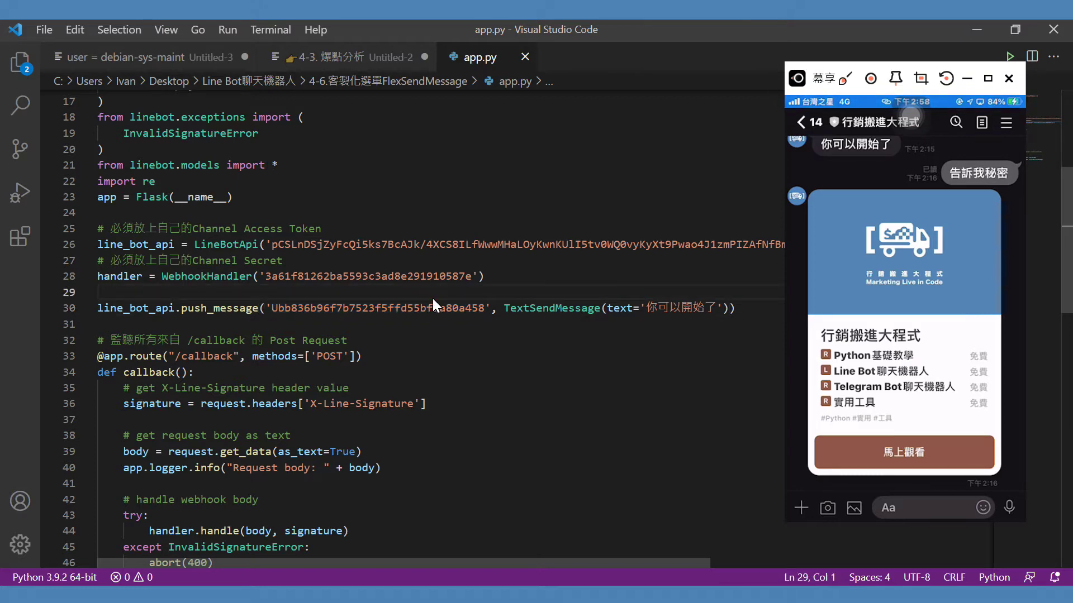
# Examine the handle_message function in app.py, especially the contents placeholder of the FlexSendMessage where the JSON goes
pyautogui.scroll(-7, 432, 299)
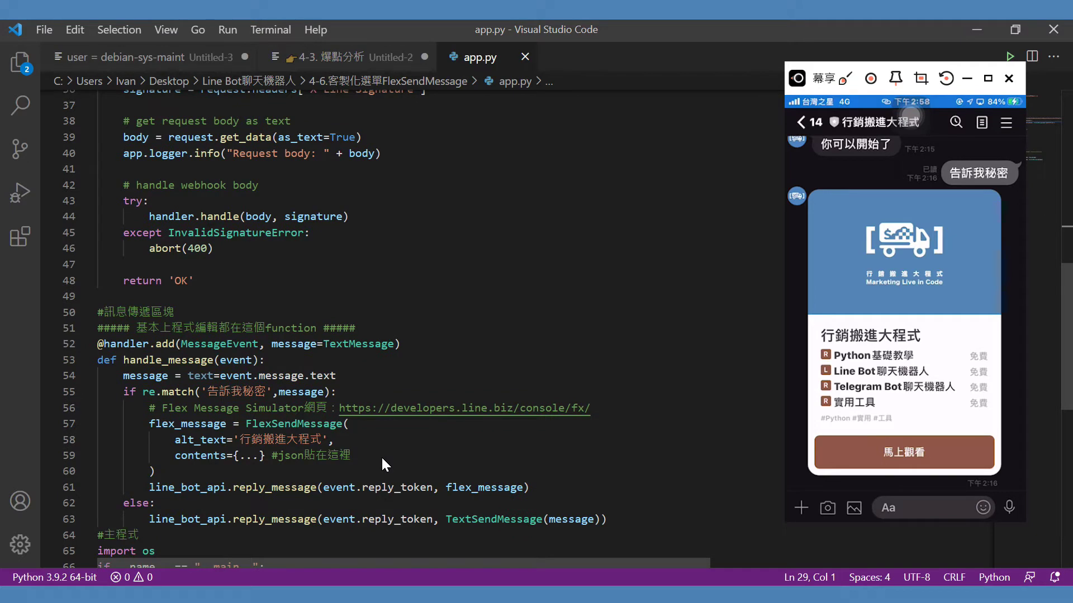
pyautogui.scroll(-2, 381, 456)
pyautogui.scroll(-3, 367, 350)
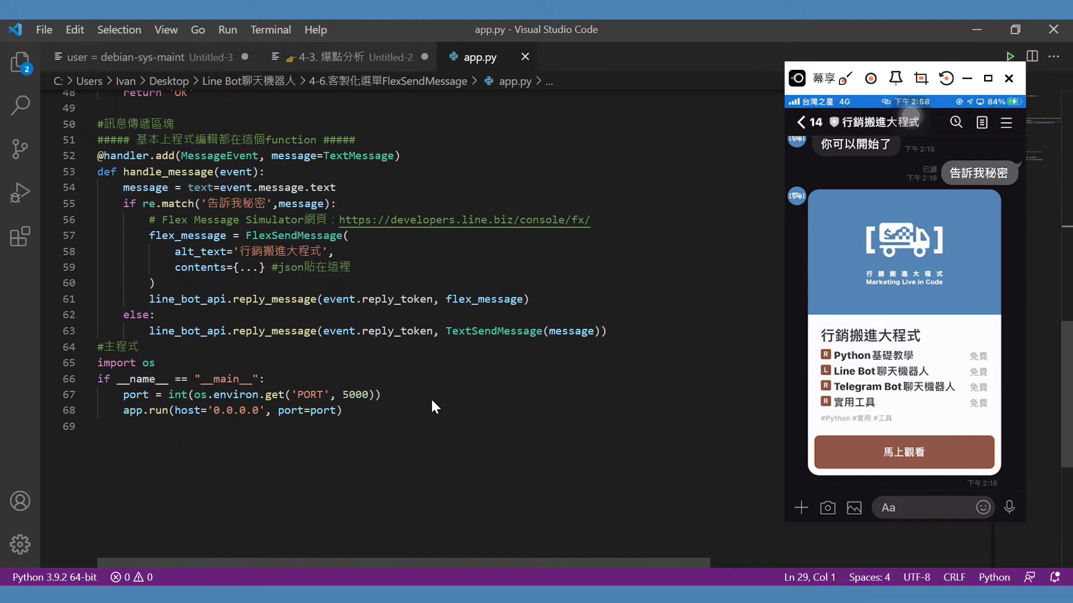
pyautogui.click(260, 272)
pyautogui.click(277, 272)
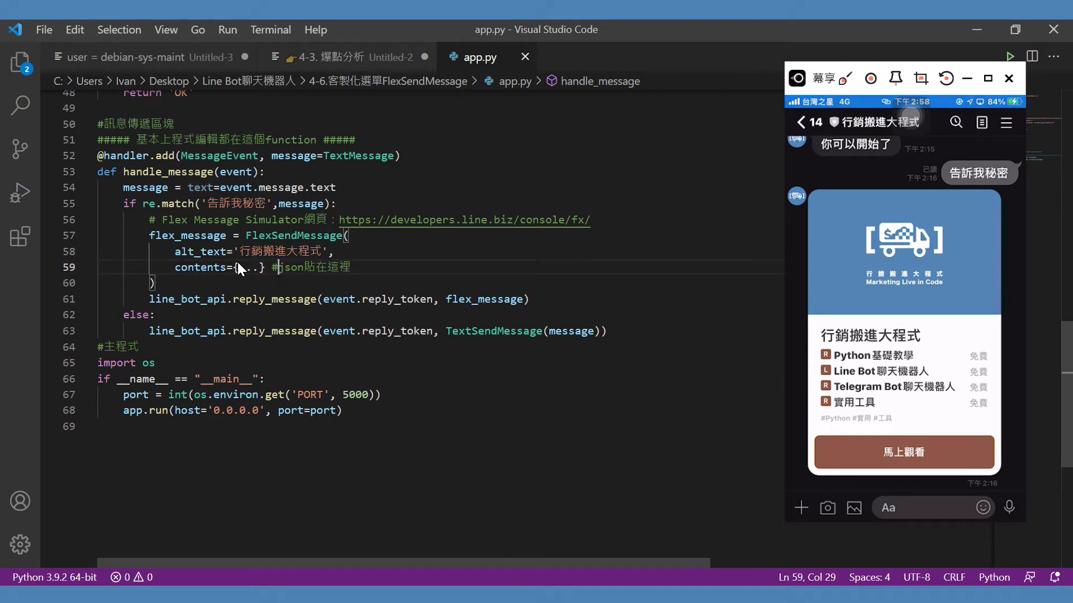
pyautogui.moveTo(233, 266); pyautogui.dragTo(267, 267)
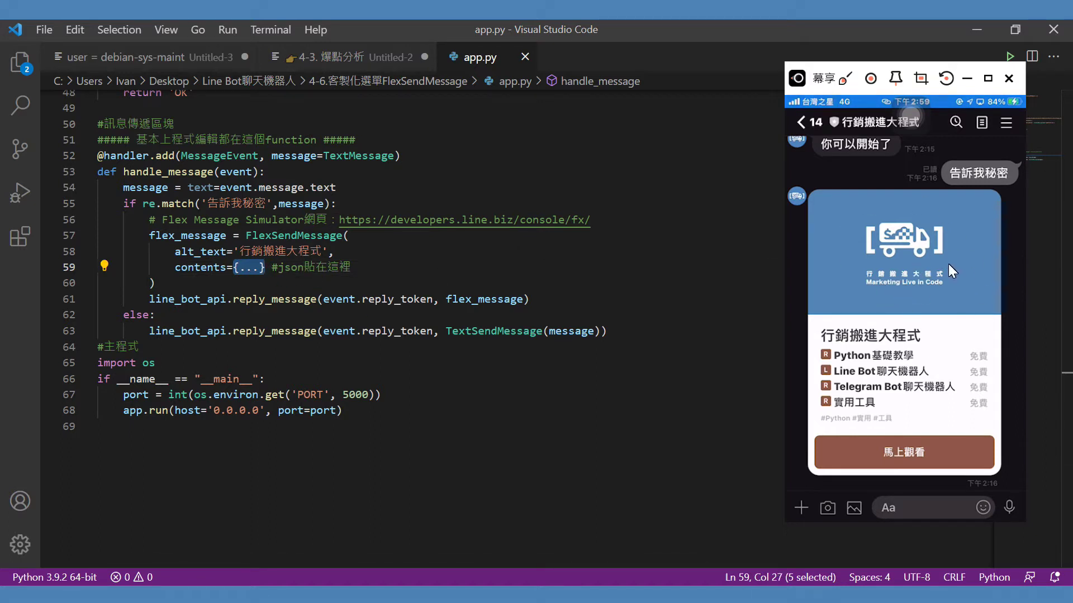
pyautogui.click(242, 267)
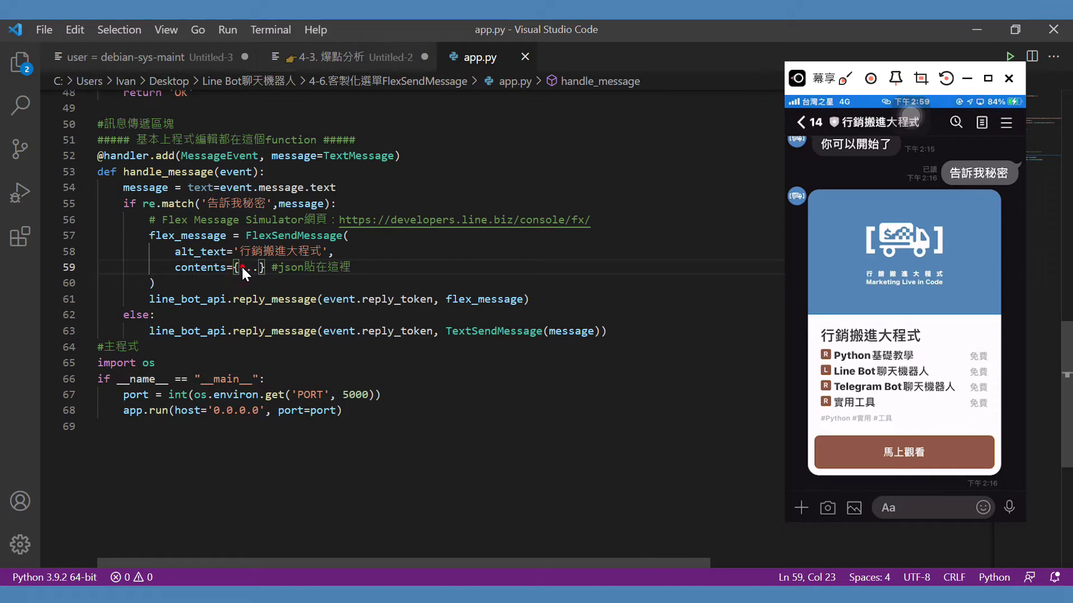
pyautogui.moveTo(241, 267); pyautogui.dragTo(259, 267)
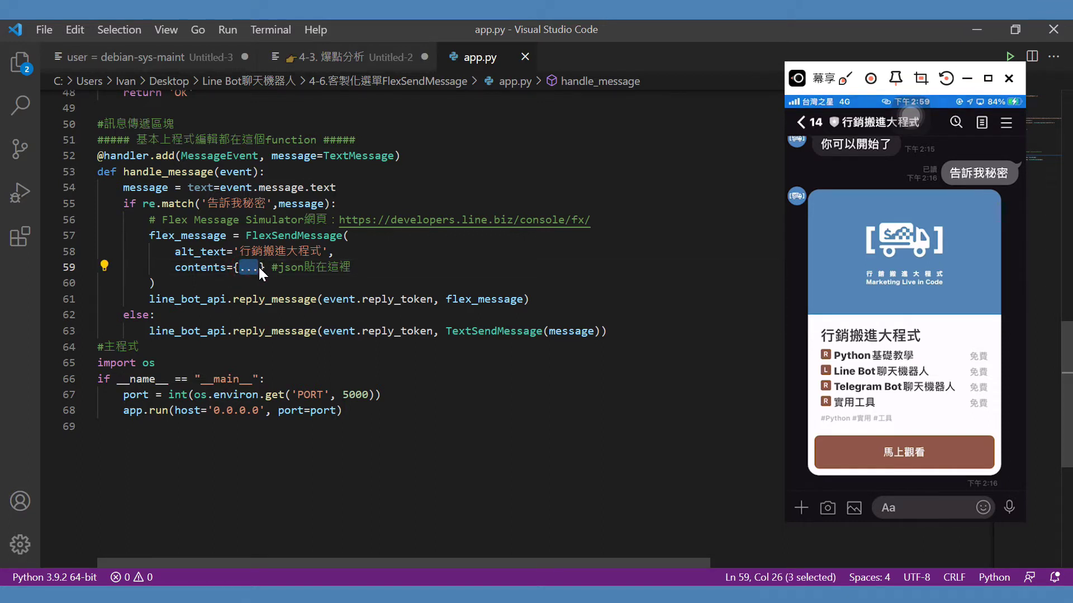
# Copy the Flex Message Simulator address from the code comment and open it in a new Chrome tab
pyautogui.moveTo(339, 222); pyautogui.dragTo(595, 216)
pyautogui.hotkey('ctrl', 'c')
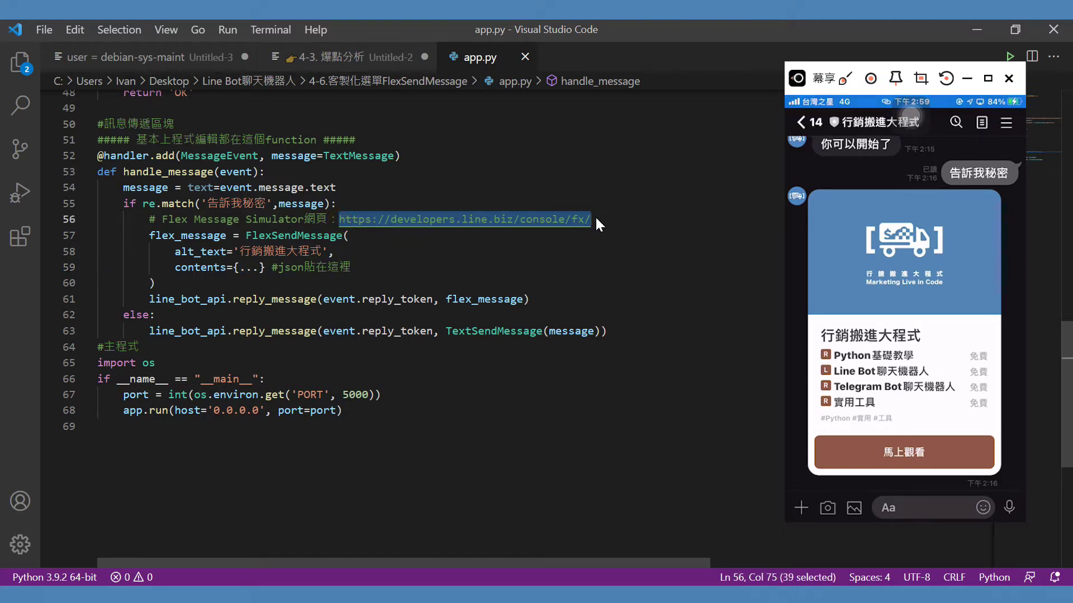
pyautogui.hotkey('alt', 'Tab')
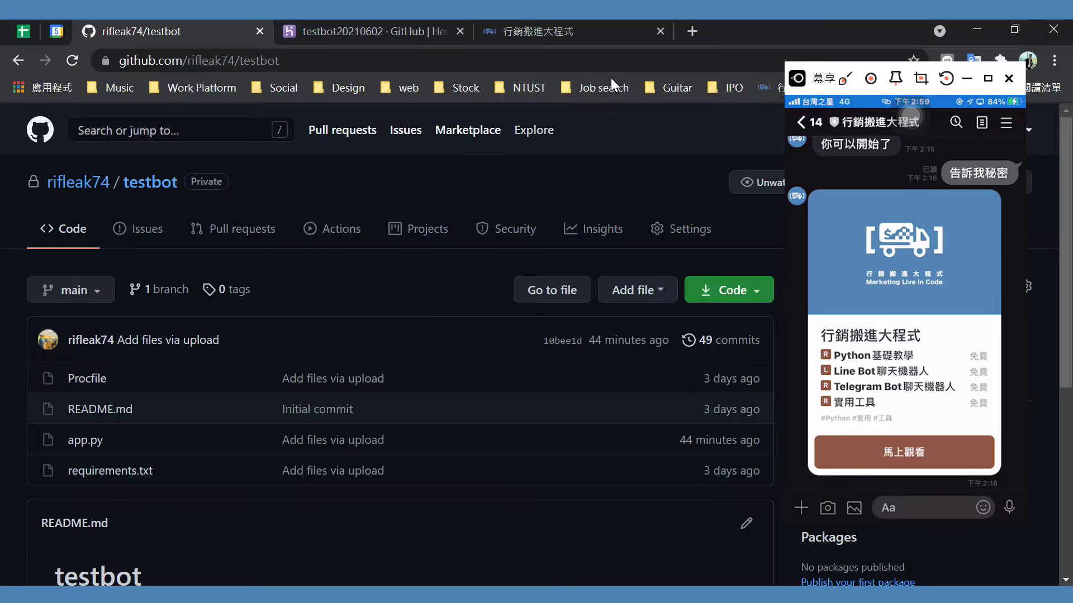
pyautogui.click(694, 34)
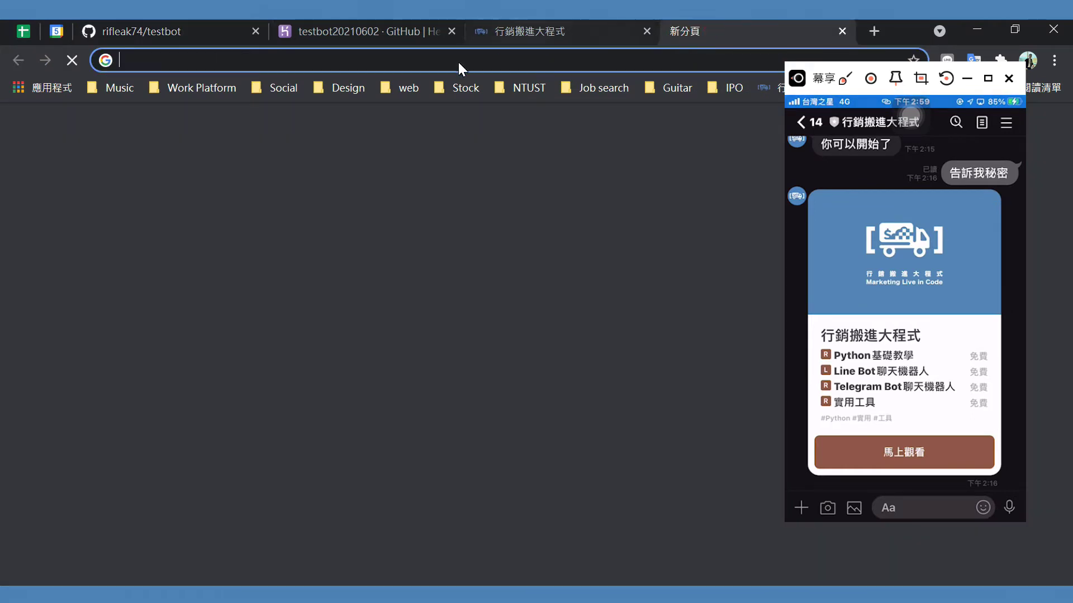
pyautogui.click(363, 63)
pyautogui.hotkey('ctrl', 'v')
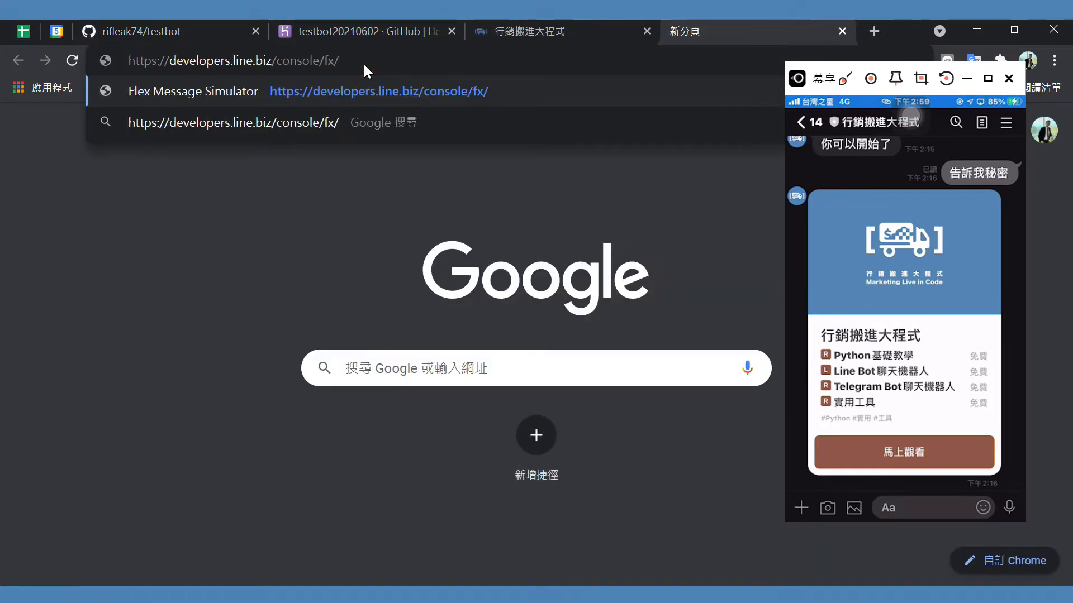
pyautogui.press('Return')
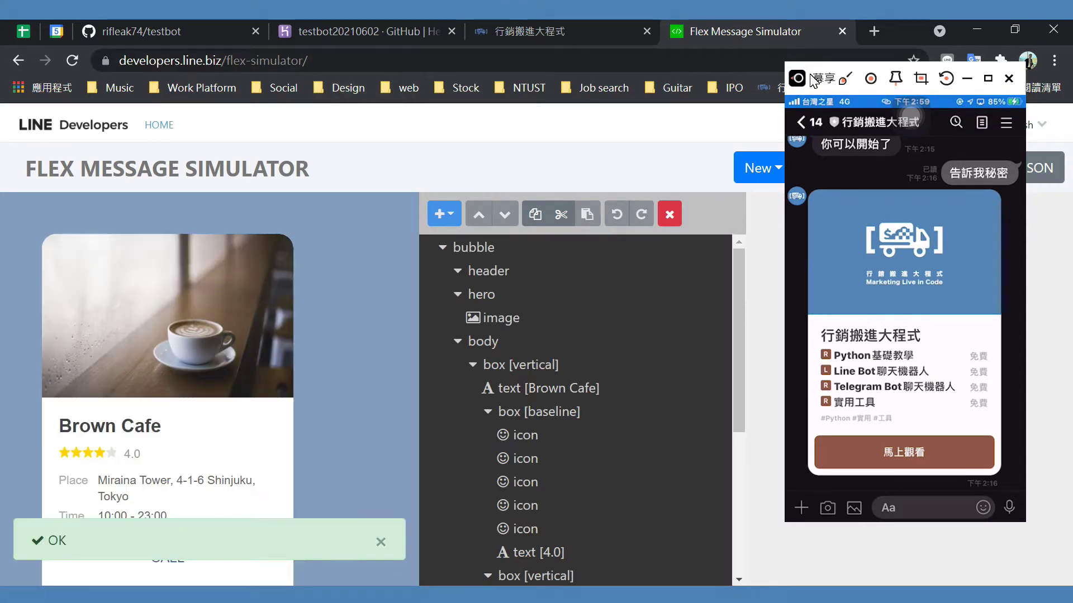
# Minimize the phone mirroring window and show the properties of the Brown Cafe text element
pyautogui.moveTo(814, 81); pyautogui.dragTo(855, 151)
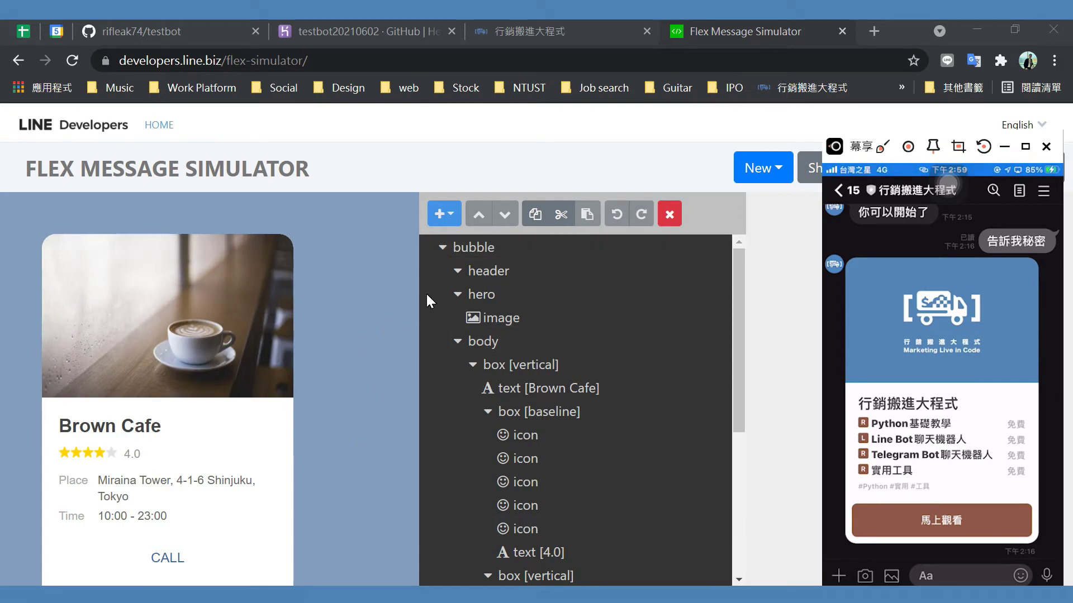
pyautogui.click(431, 171)
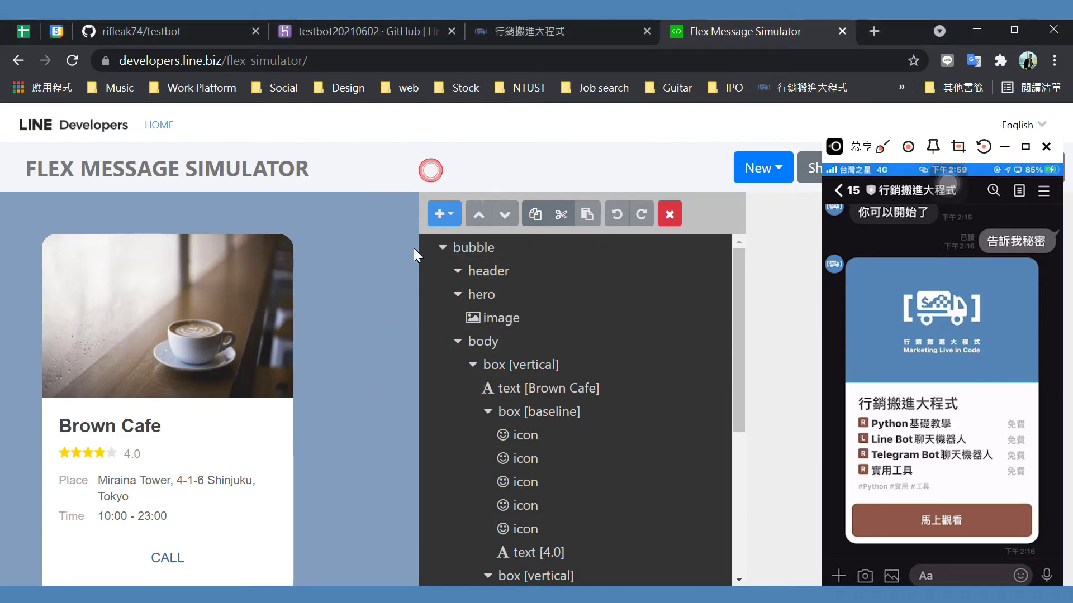
pyautogui.click(1008, 149)
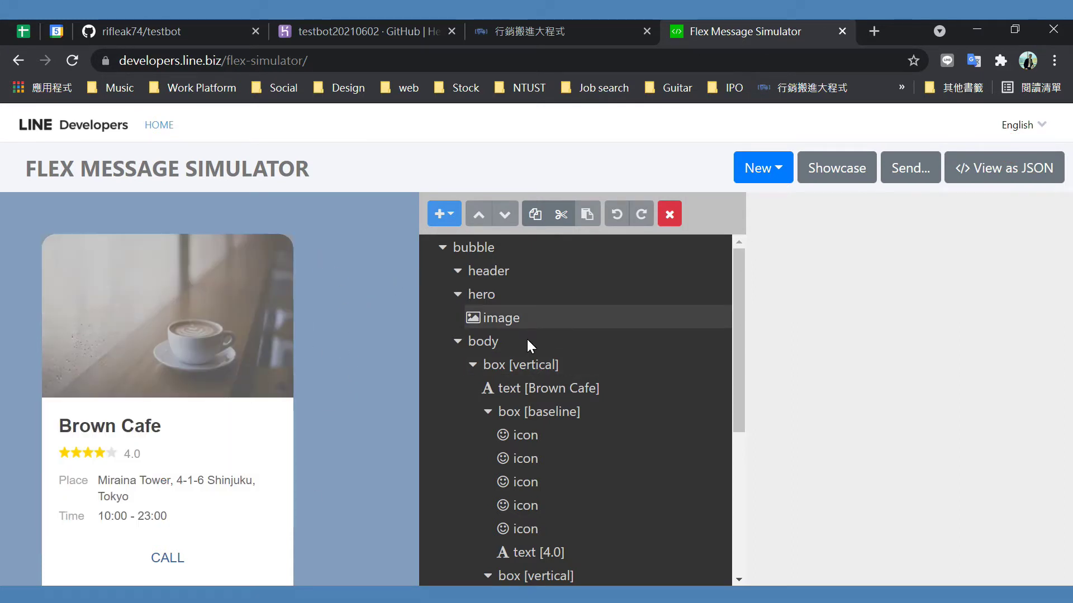
pyautogui.click(567, 387)
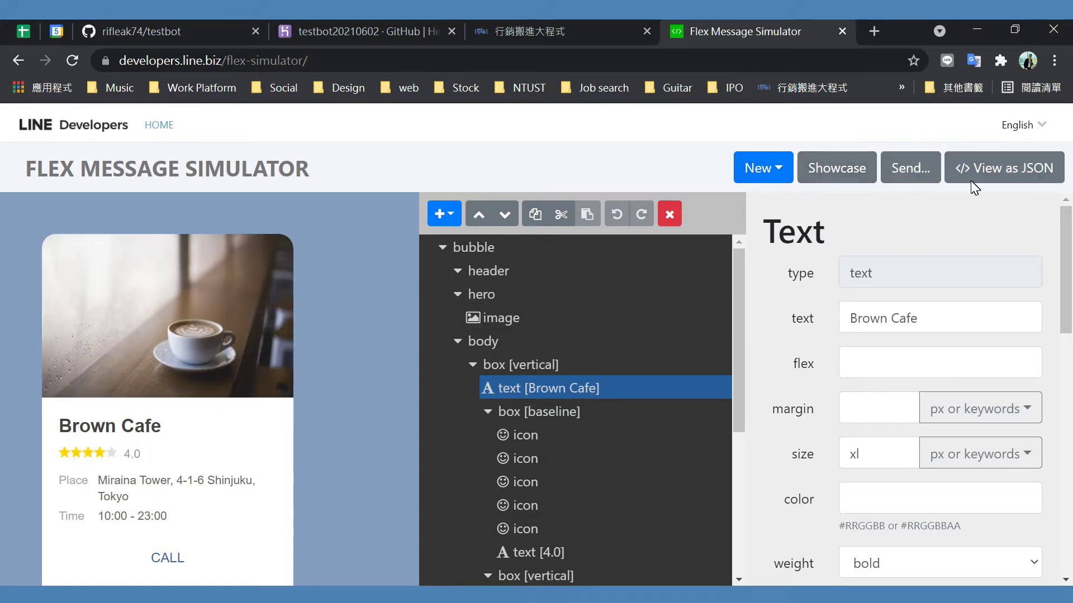
# Browse the showcase samples and create a flex message from the Hotel sample
pyautogui.click(840, 166)
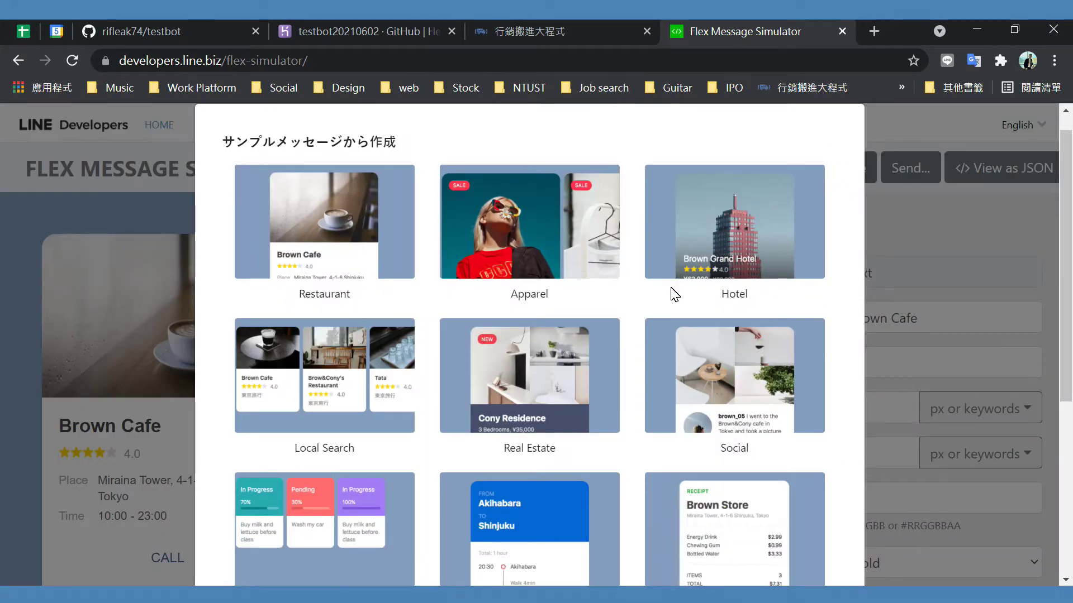
pyautogui.scroll(-1, 642, 267)
pyautogui.scroll(-3, 624, 252)
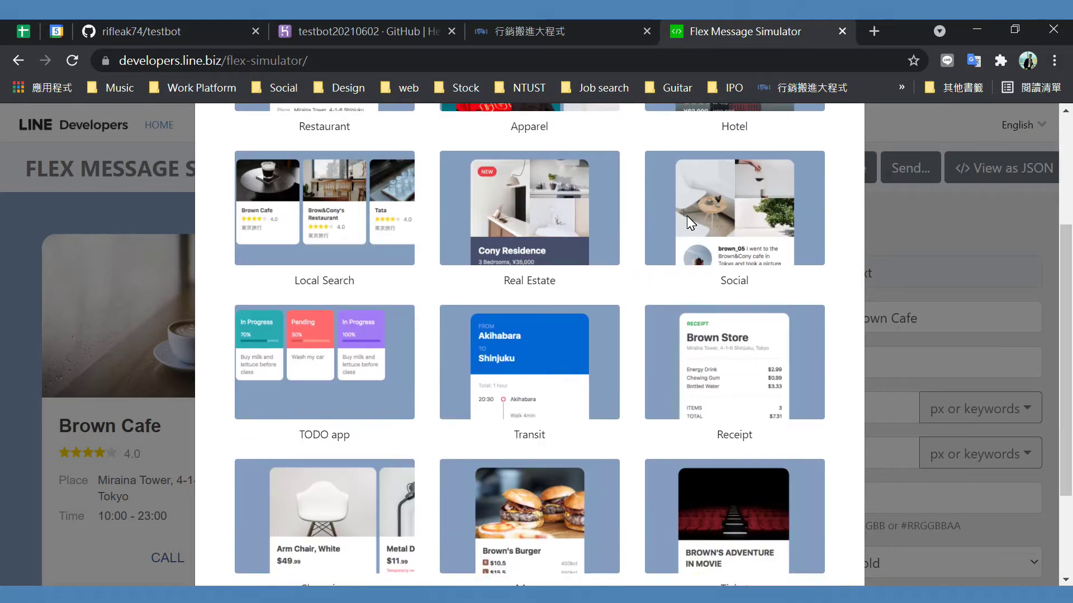
pyautogui.scroll(-2, 624, 252)
pyautogui.scroll(6, 715, 250)
pyautogui.click(741, 262)
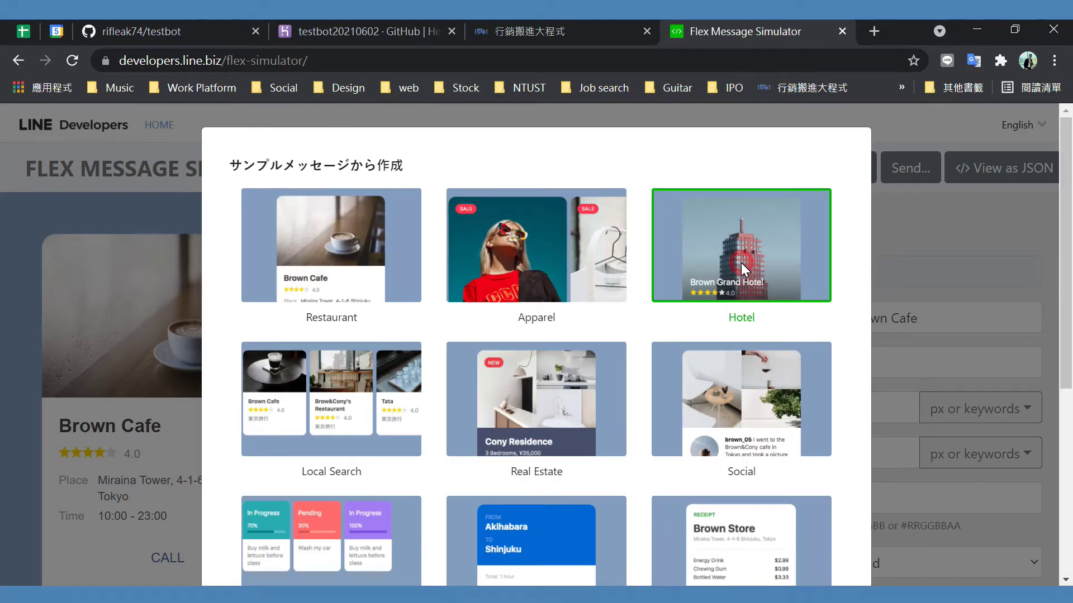
pyautogui.scroll(-5, 833, 490)
pyautogui.click(810, 535)
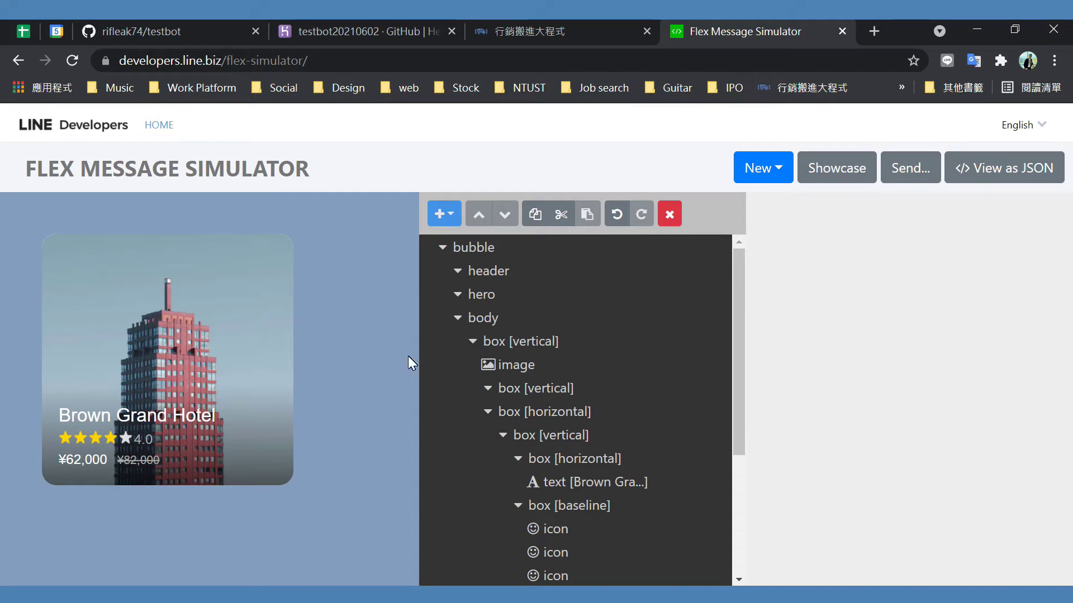
# Create a flex message from the Menu sample in the showcase and dismiss the notification
pyautogui.click(836, 168)
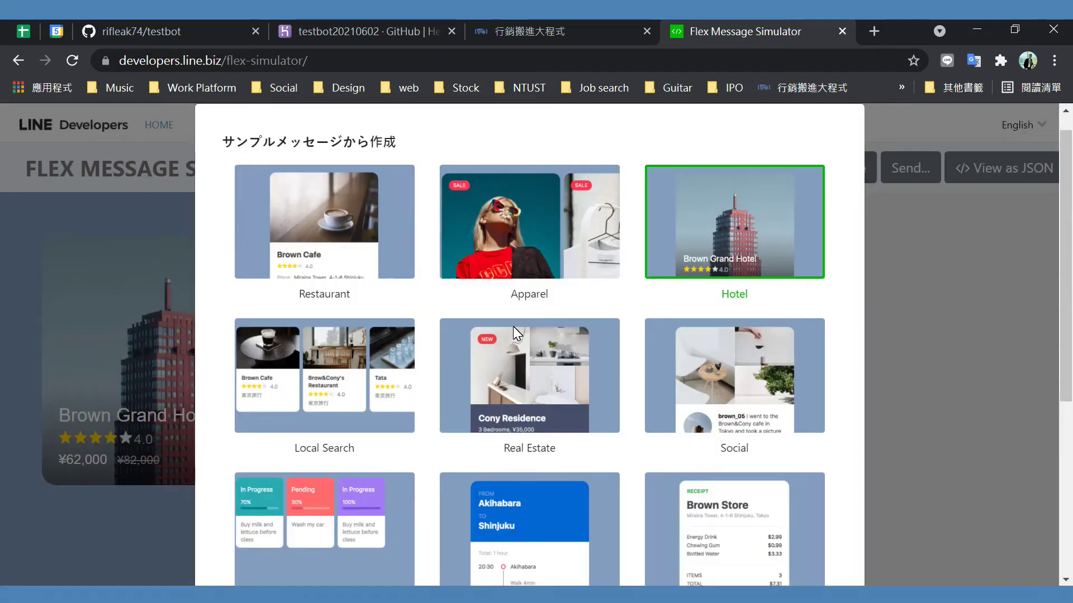
pyautogui.scroll(-5, 507, 317)
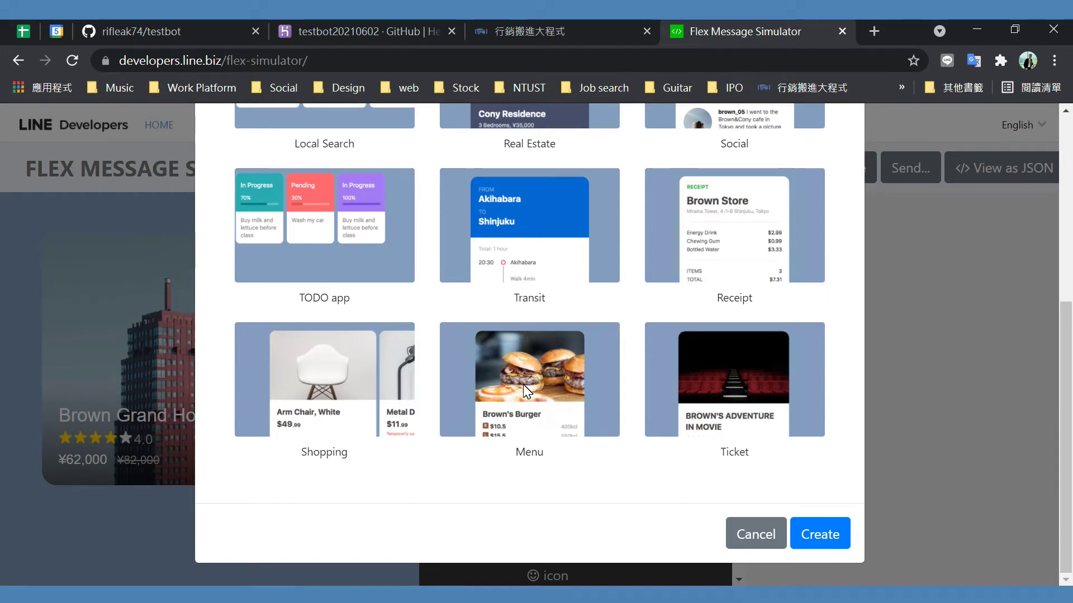
pyautogui.scroll(5, 542, 354)
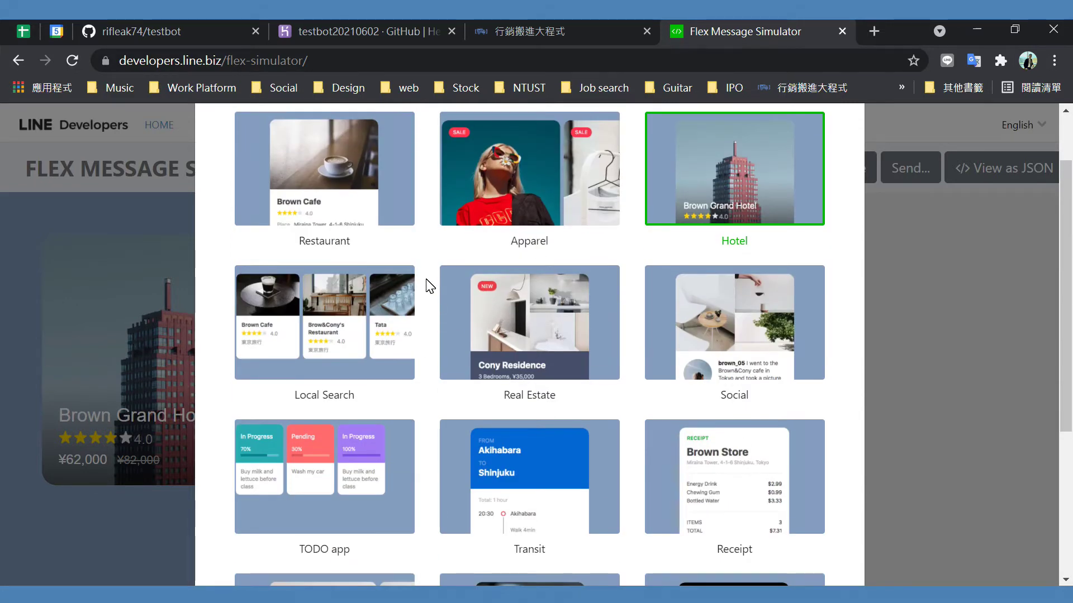
pyautogui.scroll(-5, 570, 308)
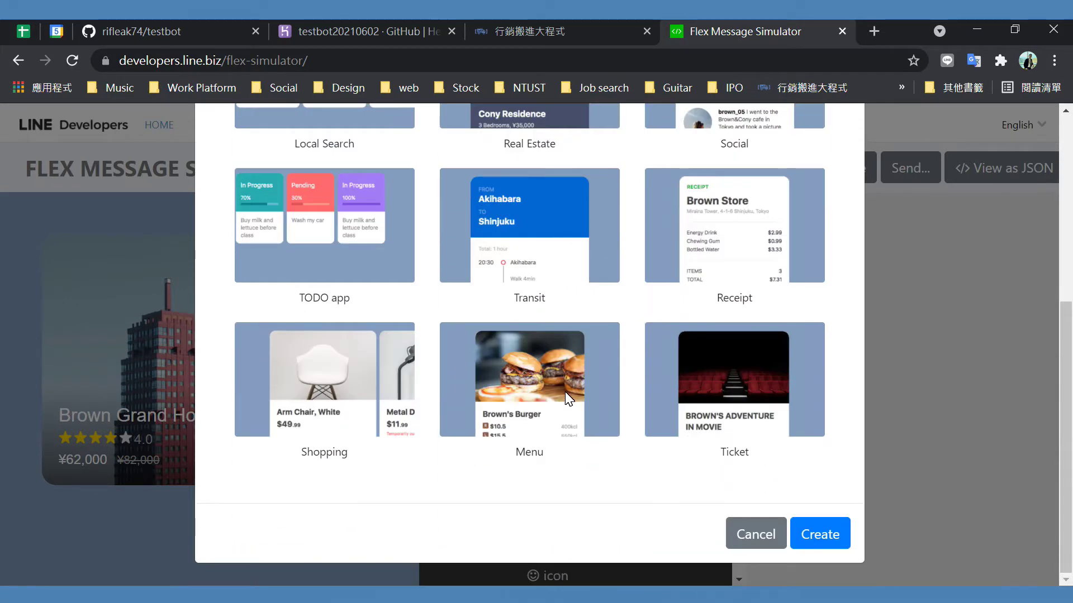
pyautogui.click(561, 408)
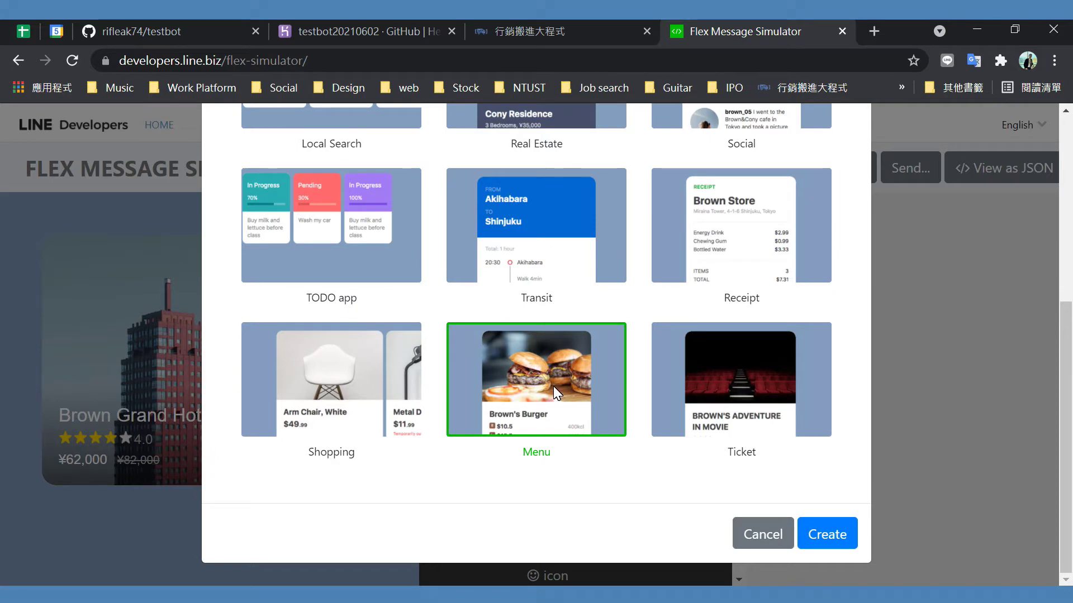
pyautogui.click(836, 531)
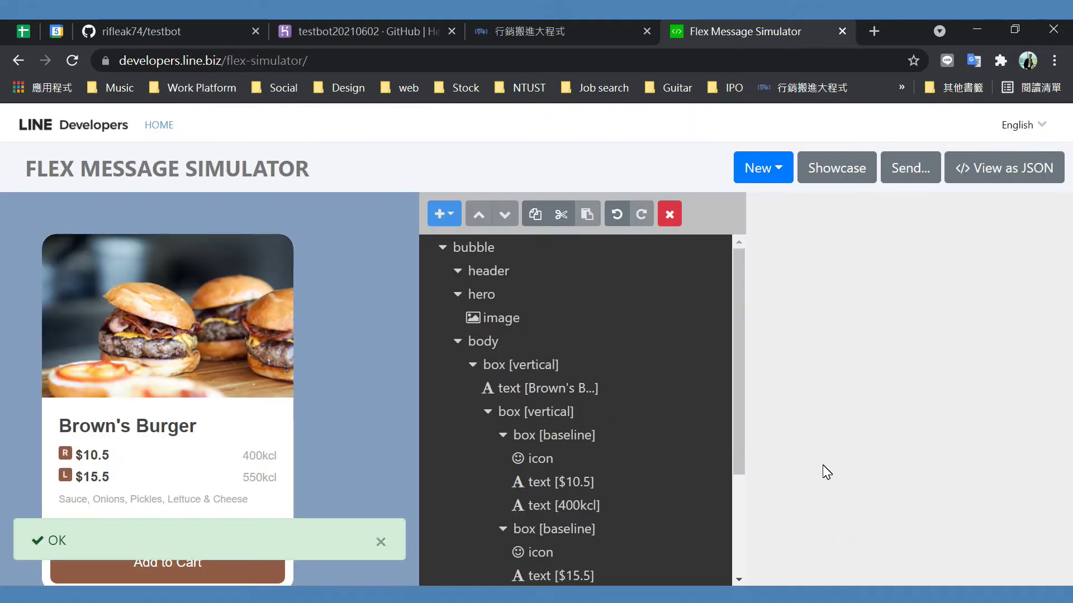
pyautogui.click(379, 537)
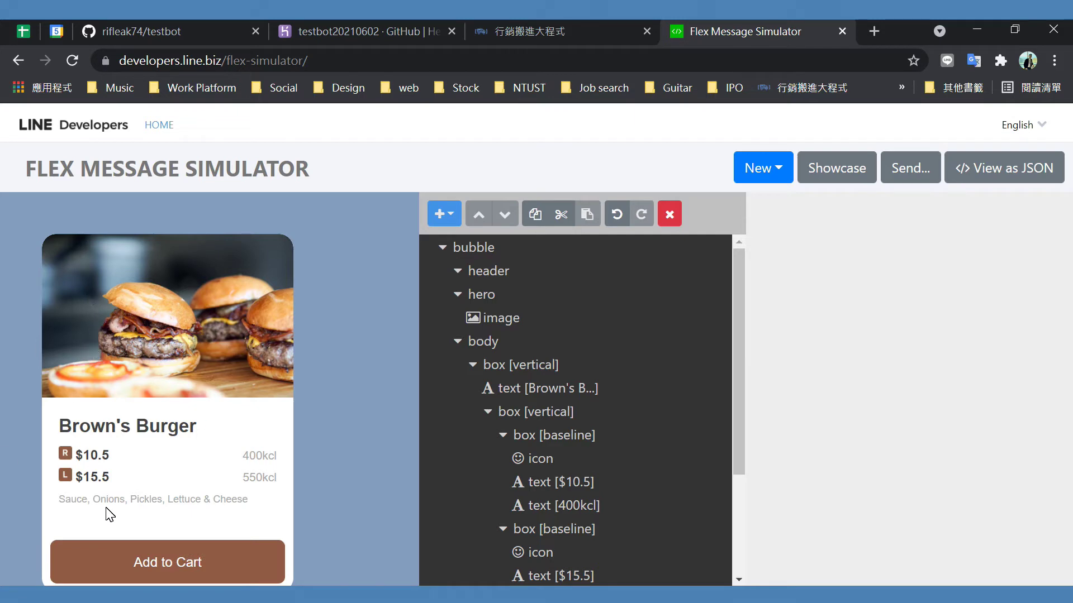
# Replace the Brown's Burger title text of the bubble's body with 行銷搬進大程式
pyautogui.click(535, 388)
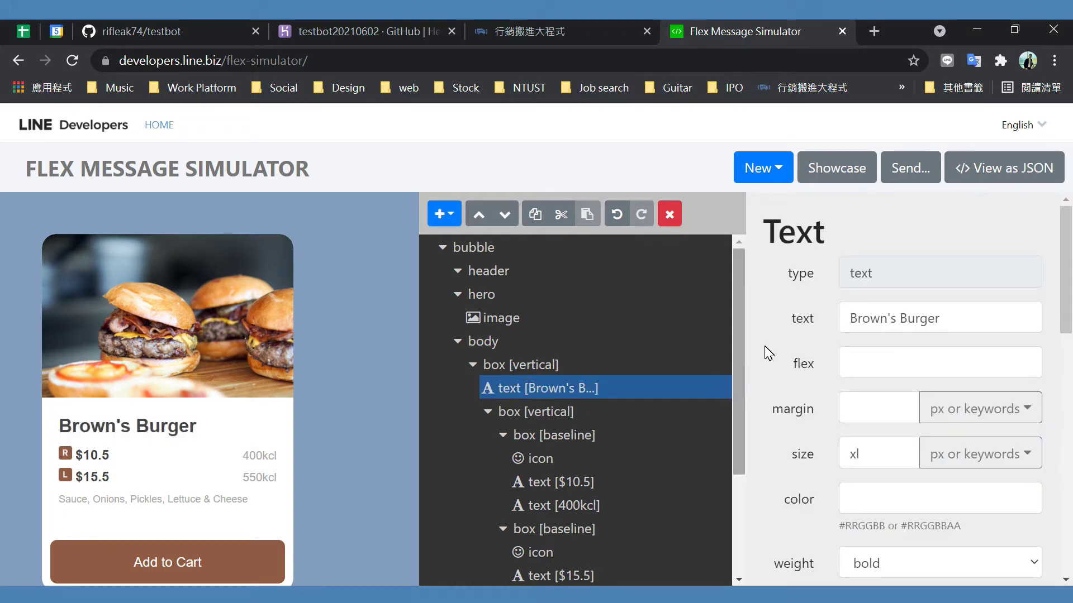
pyautogui.moveTo(794, 318); pyautogui.dragTo(811, 324)
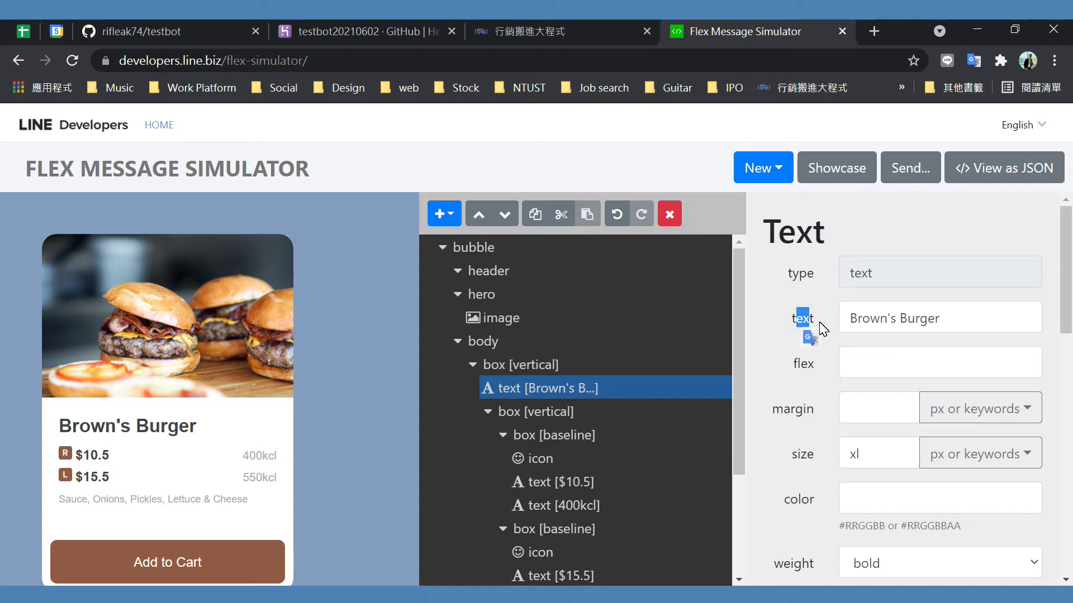
pyautogui.click(850, 320)
pyautogui.moveTo(852, 325); pyautogui.dragTo(945, 318)
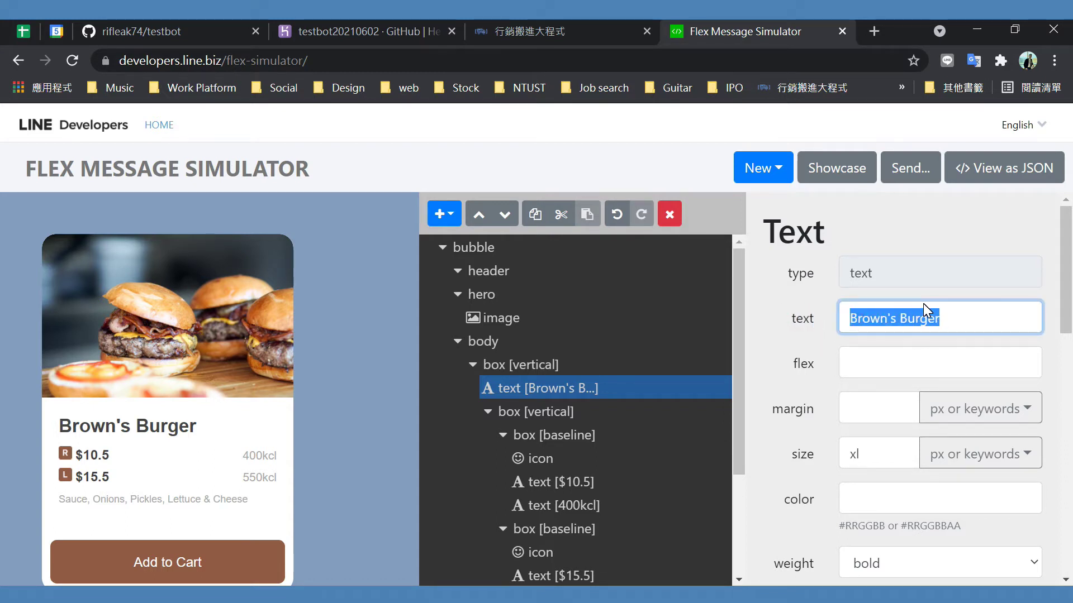
pyautogui.write('ㄒㄧㄥˊ')
pyautogui.press('BackSpace')
pyautogui.press('BackSpace')
pyautogui.press('BackSpace')
pyautogui.press('BackSpace')
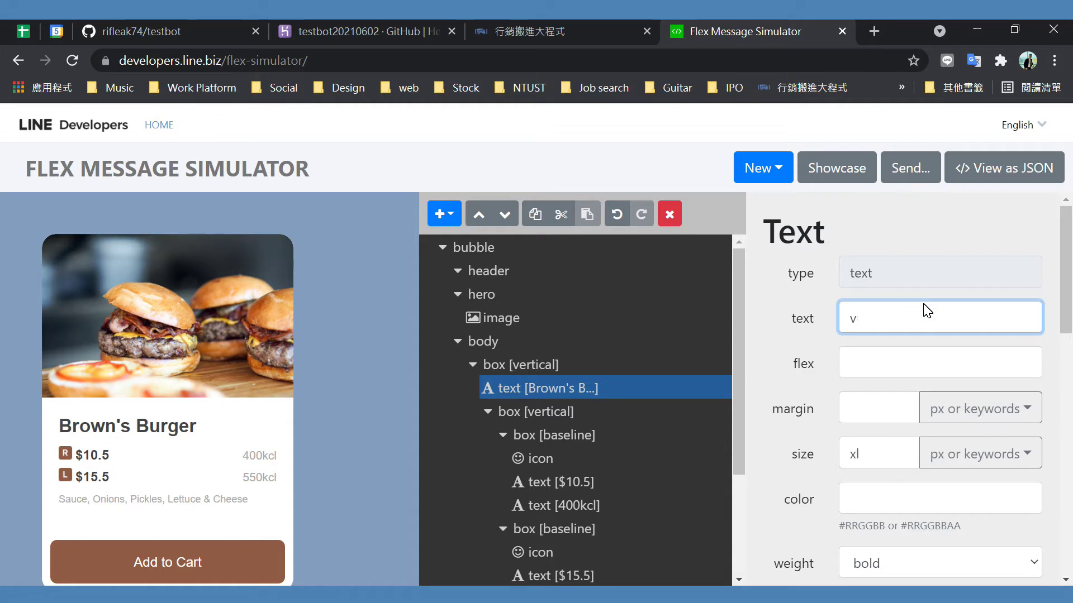
pyautogui.write('ㄒㄧㄥˊㄒㄧㄠ ㄅㄢ ㄐㄧㄣˋㄉㄚˋㄔㄥˊㄕˋ')
pyautogui.press('Return')
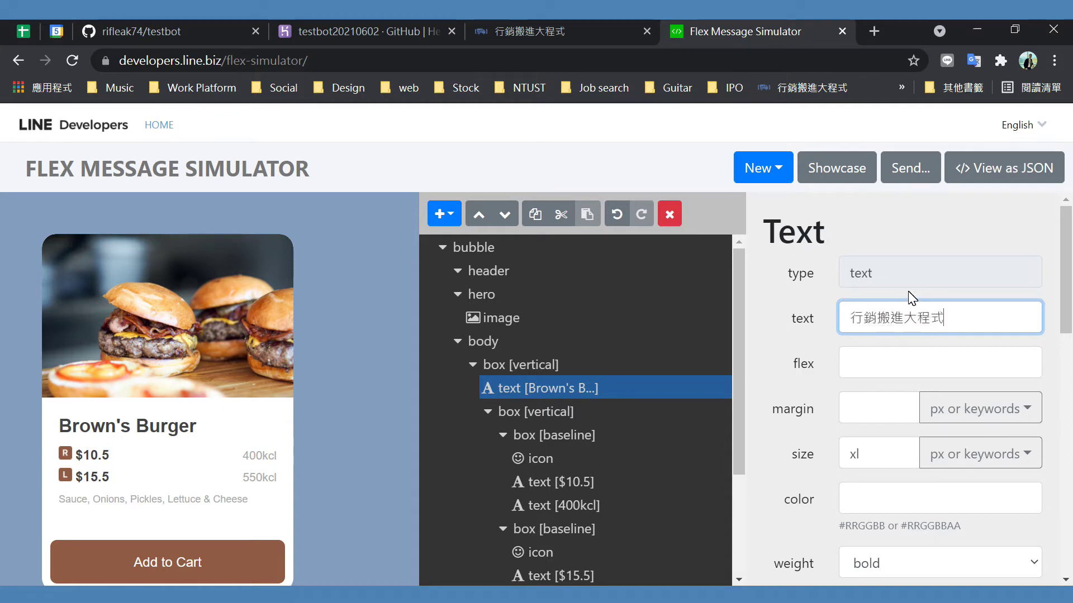
pyautogui.click(755, 331)
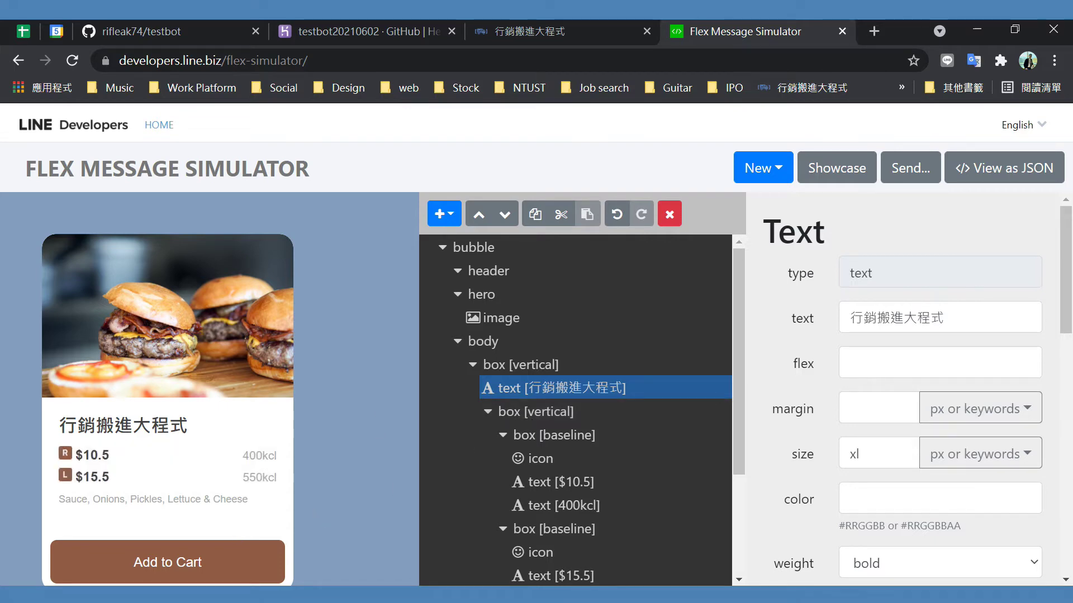
# Review the finished example message in the phone mirroring window and the course categories on the 行銷搬進大程式 site, and return to the simulator
pyautogui.click(260, 537)
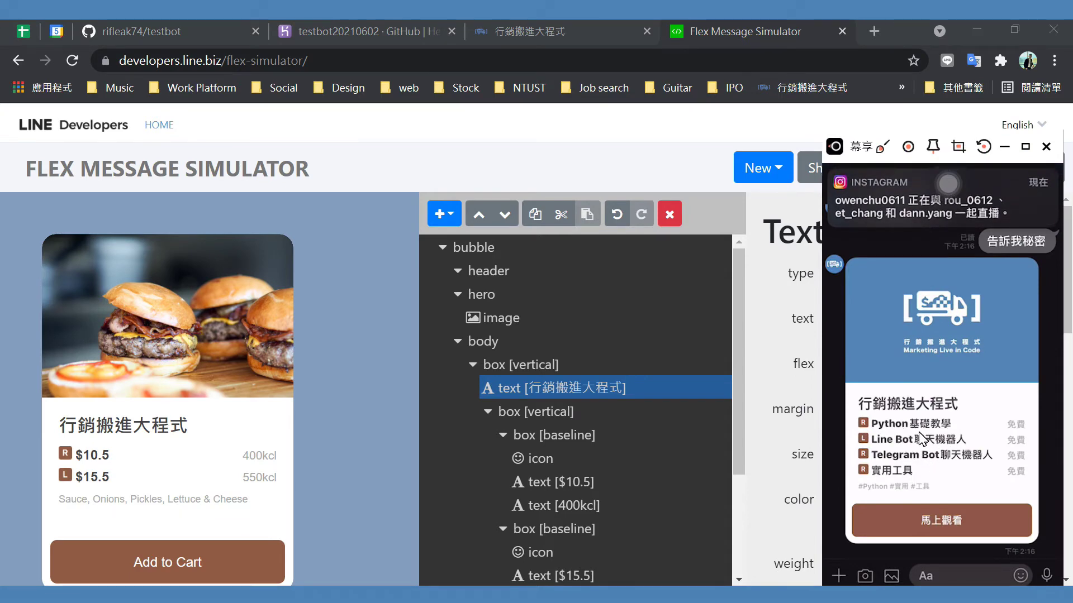
pyautogui.click(560, 37)
pyautogui.click(575, 289)
pyautogui.scroll(5, 559, 346)
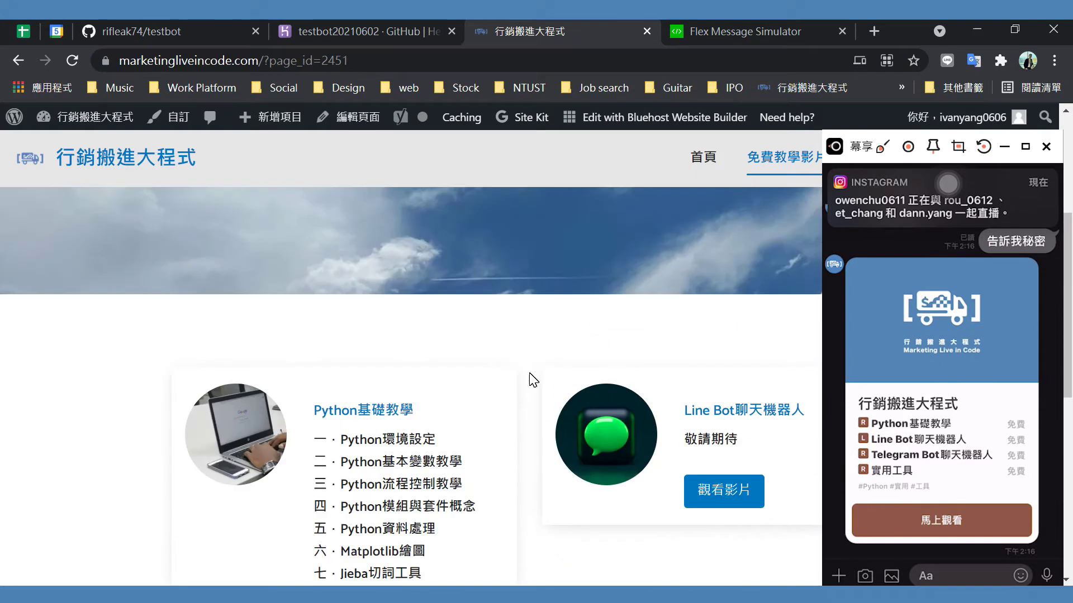
pyautogui.scroll(-3, 384, 385)
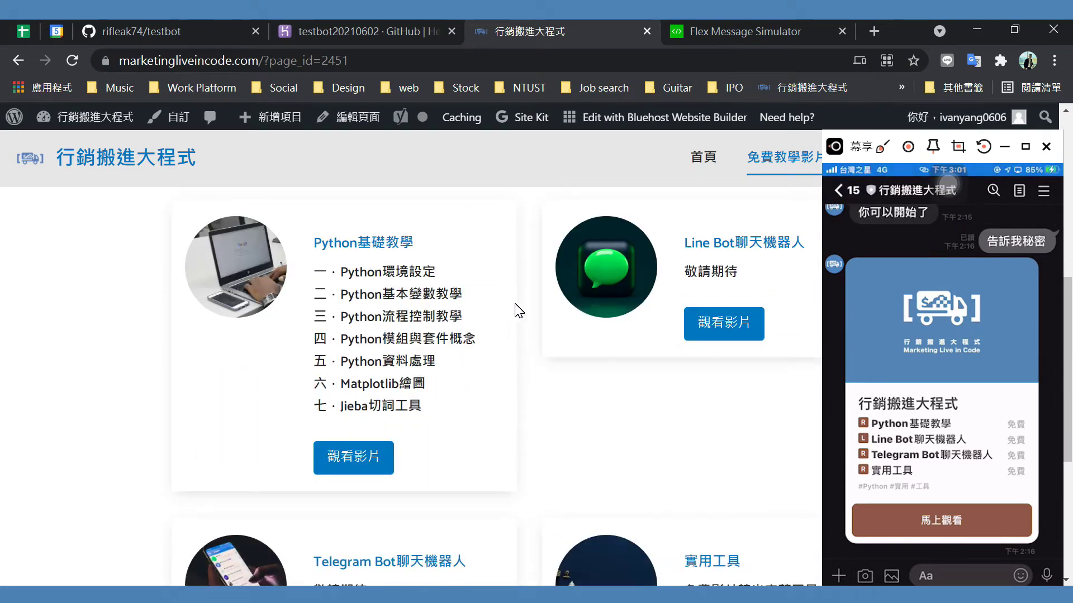
pyautogui.click(575, 368)
pyautogui.click(1007, 149)
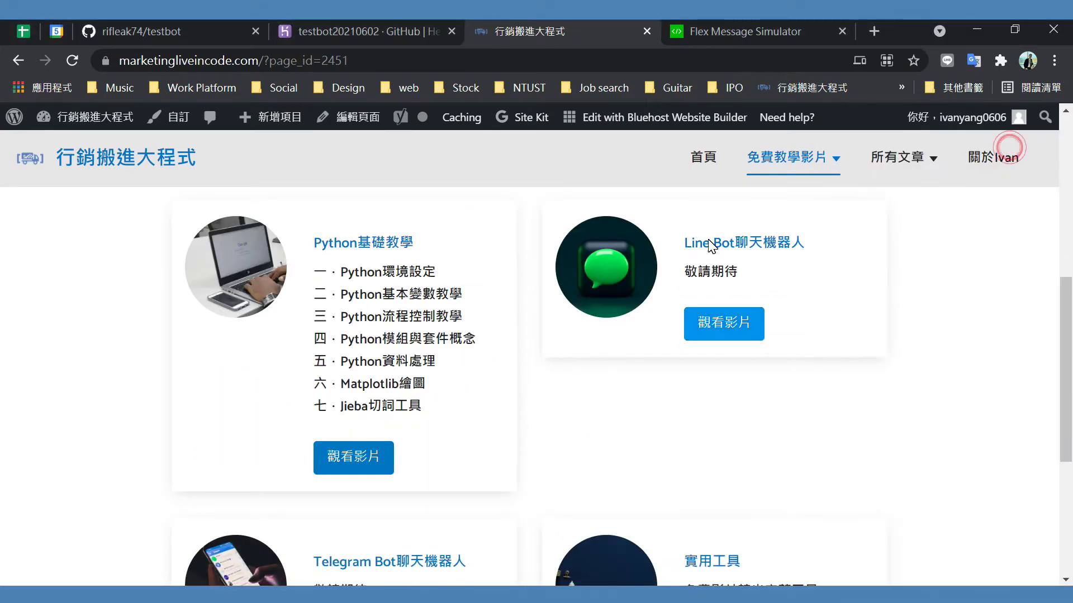
pyautogui.click(726, 29)
pyautogui.click(611, 22)
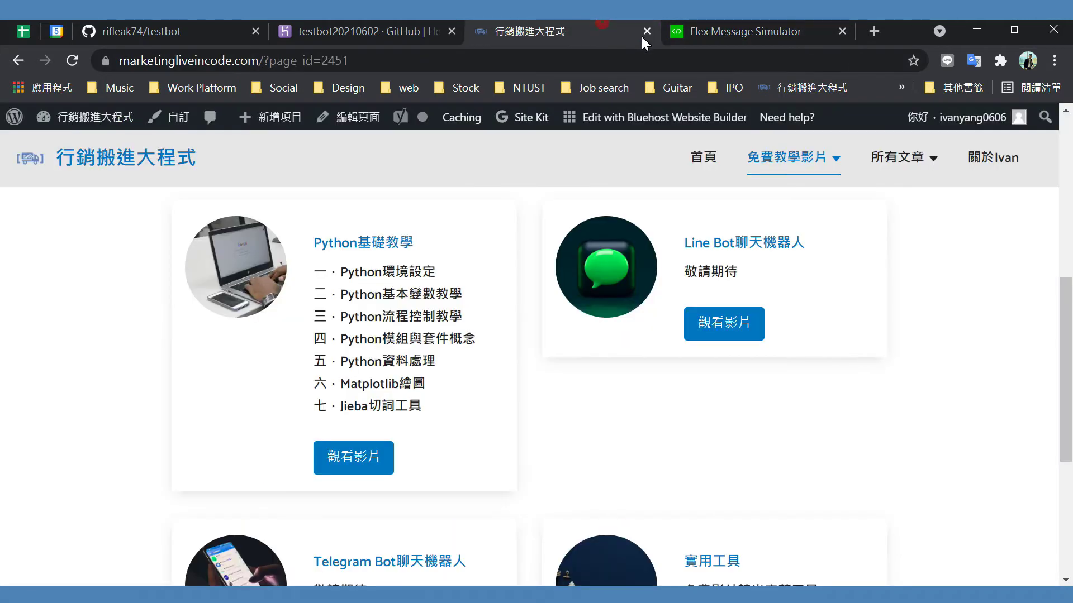
pyautogui.click(728, 29)
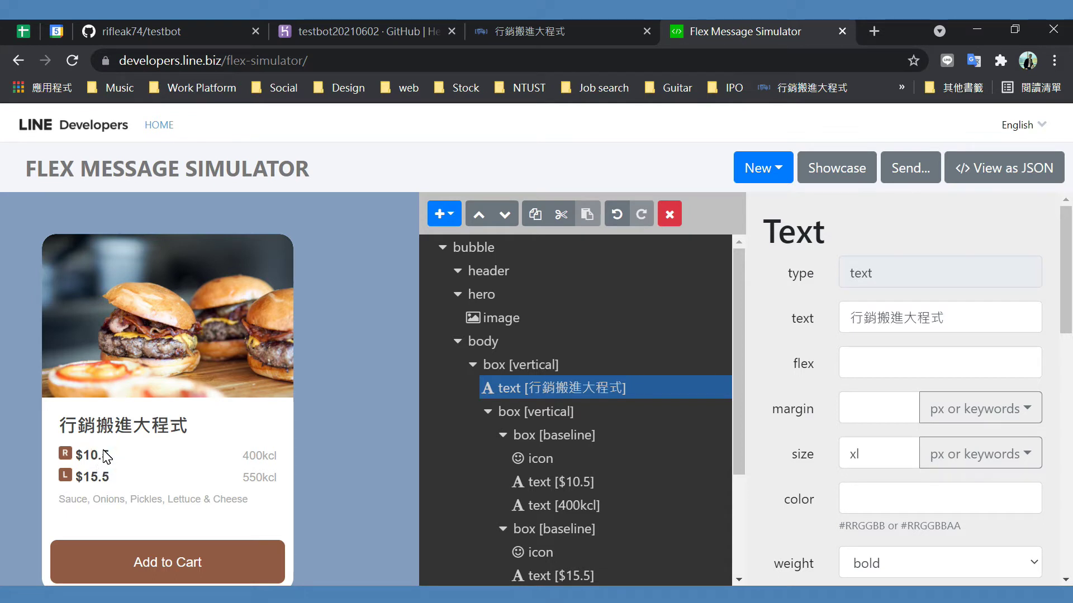
# Copy the heading Python基礎教學 from the 行銷搬進大程式 site and use it to replace the $10.5 text in the first row
pyautogui.click(505, 30)
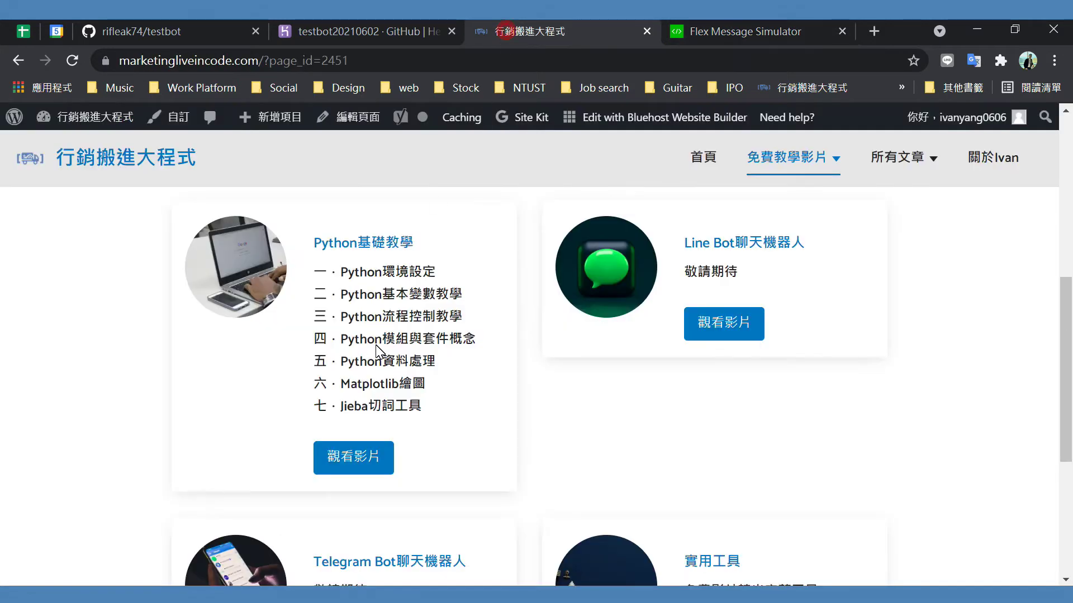
pyautogui.moveTo(316, 238); pyautogui.dragTo(422, 239)
pyautogui.hotkey('ctrl', 'c')
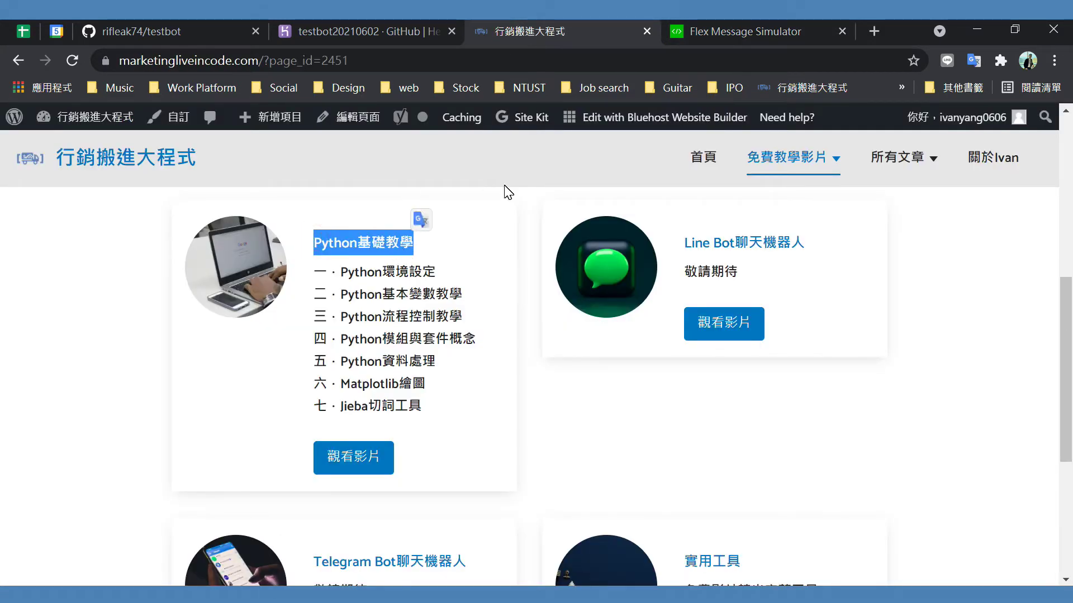
pyautogui.click(735, 34)
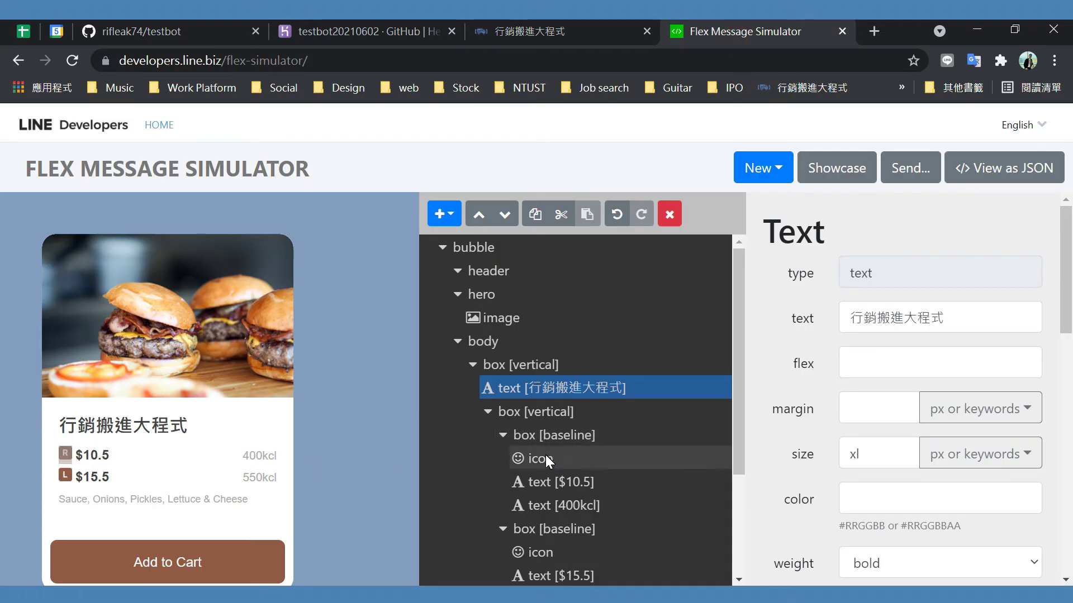
pyautogui.click(566, 482)
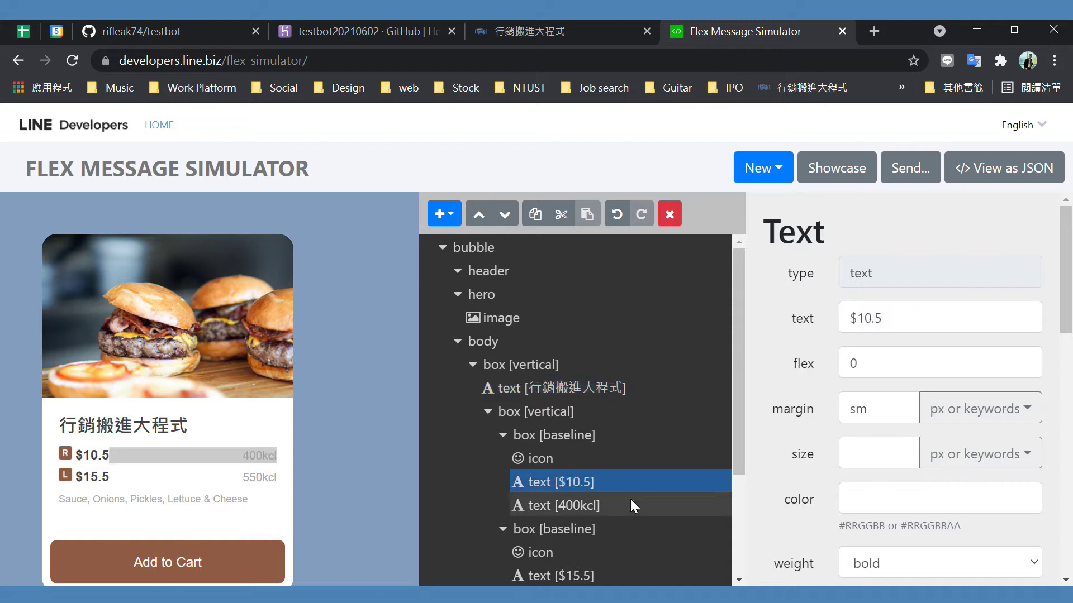
pyautogui.tripleClick(895, 318)
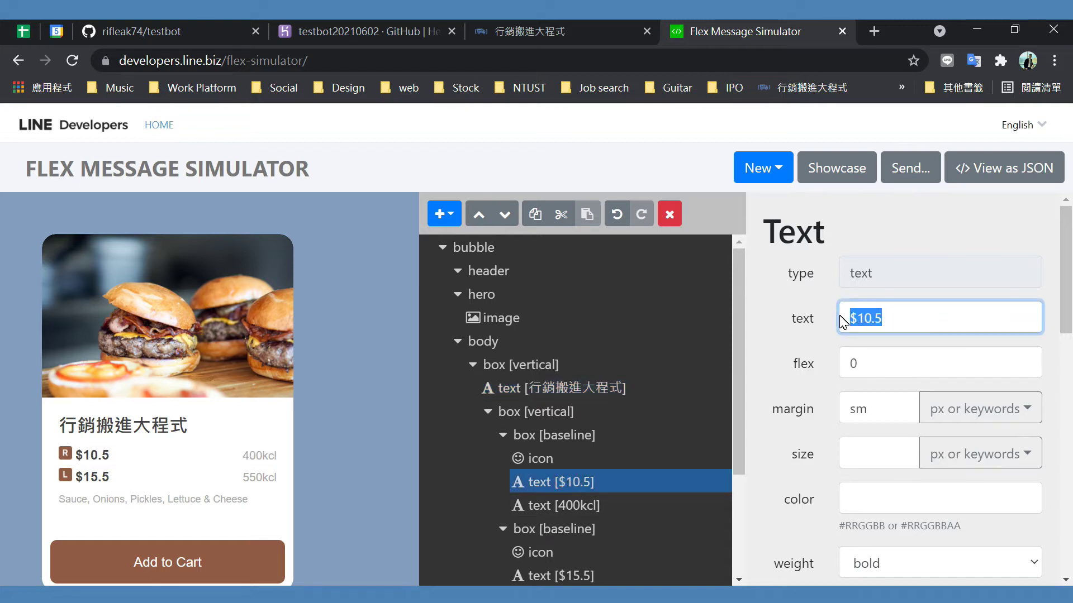
pyautogui.hotkey('ctrl', 'v')
pyautogui.click(785, 355)
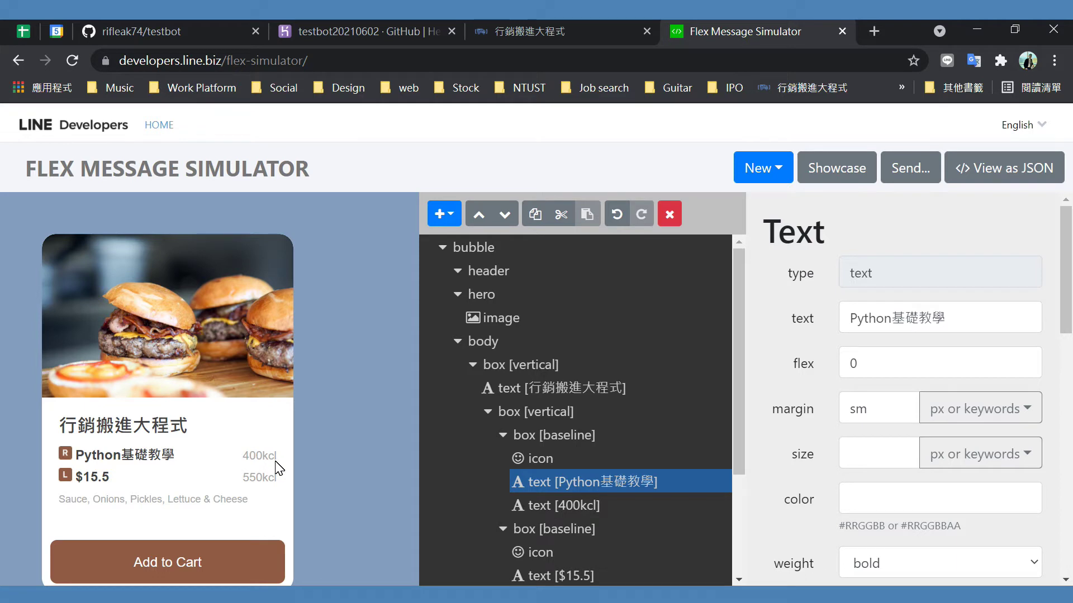
# Change the 400kcl text in the first row to 免費
pyautogui.click(584, 510)
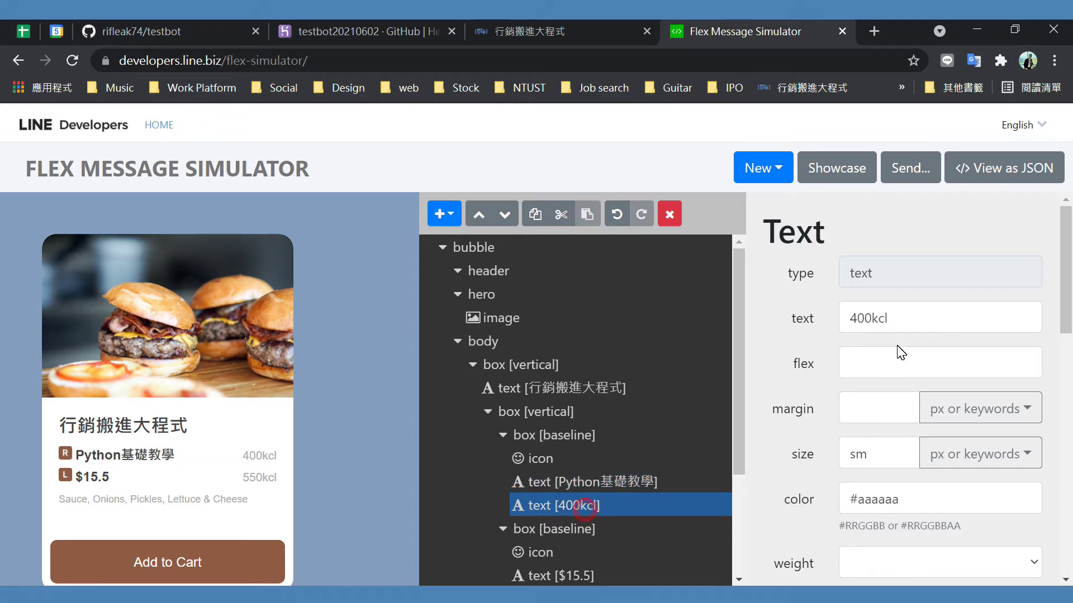
pyautogui.doubleClick(905, 318)
pyautogui.write('ㄇㄧㄢˇㄈㄟˋ')
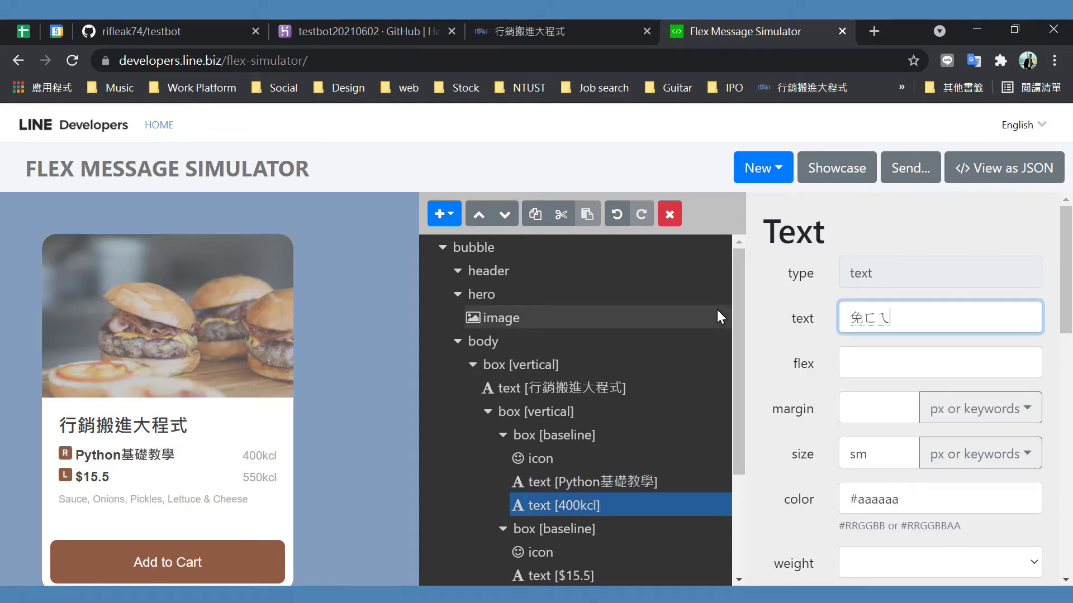
pyautogui.click(803, 313)
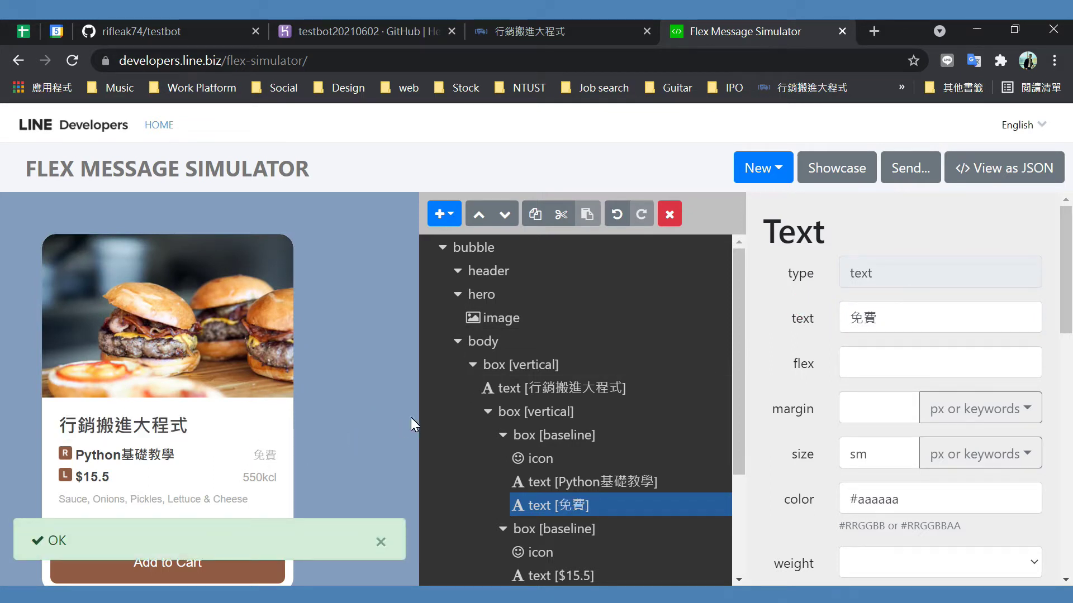
# Examine the 免費 text's remaining properties, including its alignment, offset, action and color settings
pyautogui.scroll(-5, 851, 363)
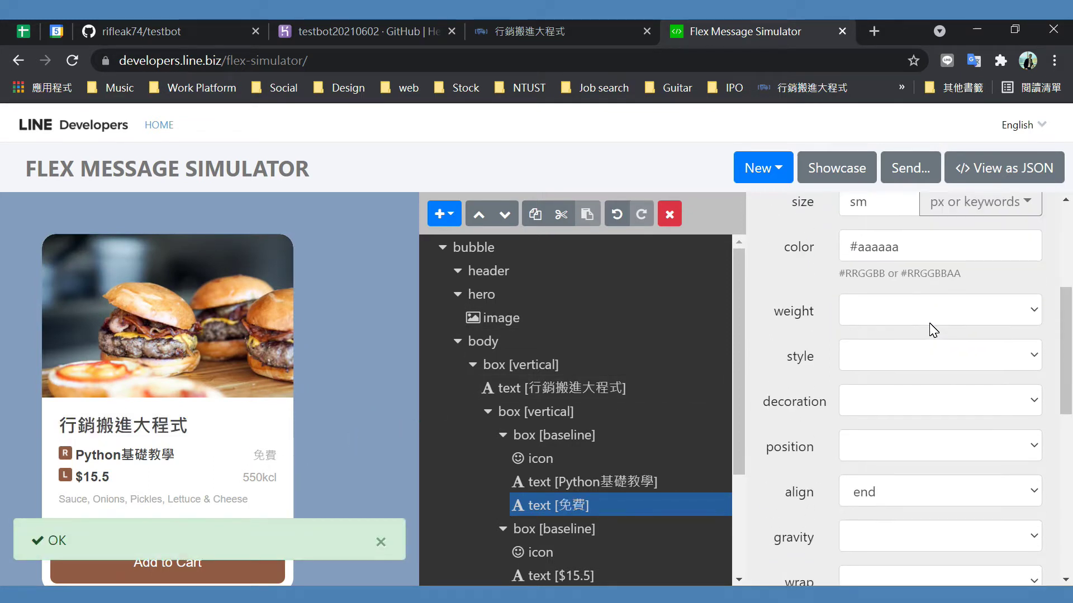
pyautogui.scroll(-7, 931, 329)
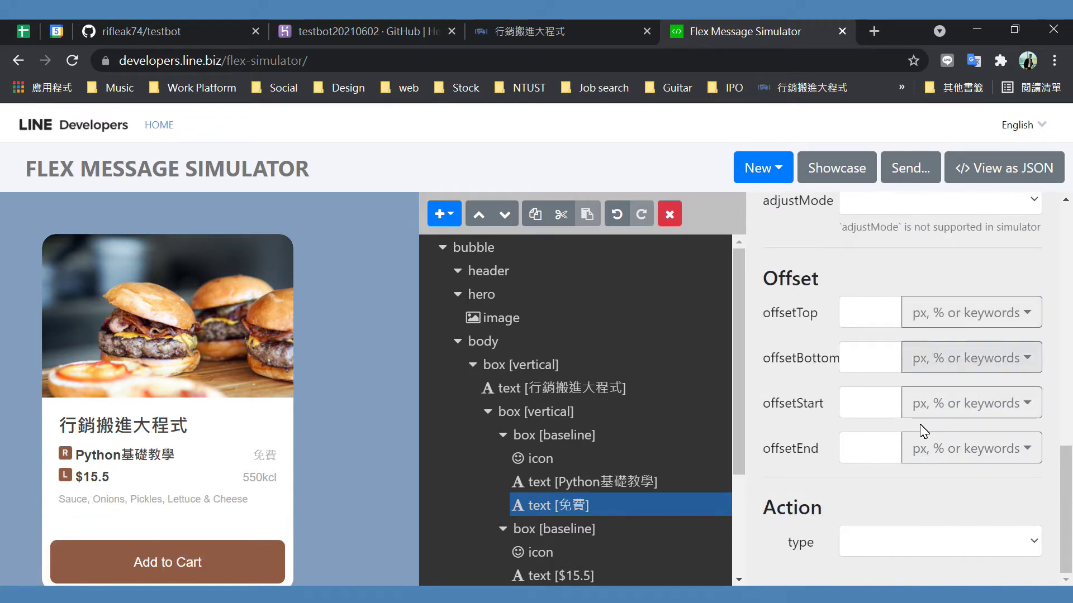
pyautogui.scroll(8, 923, 430)
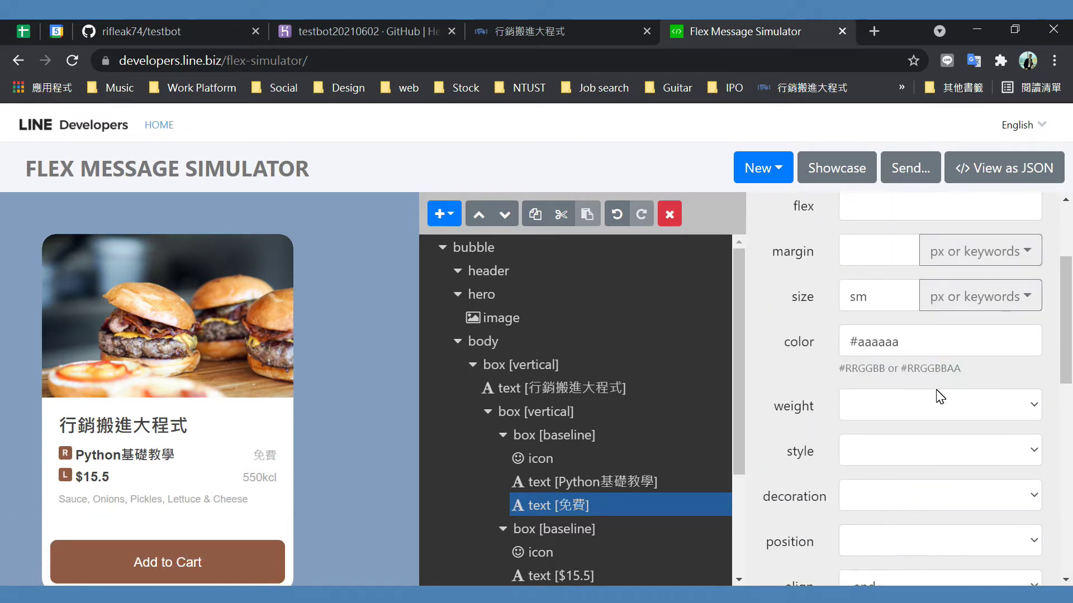
pyautogui.scroll(3, 927, 447)
pyautogui.moveTo(908, 499); pyautogui.dragTo(850, 502)
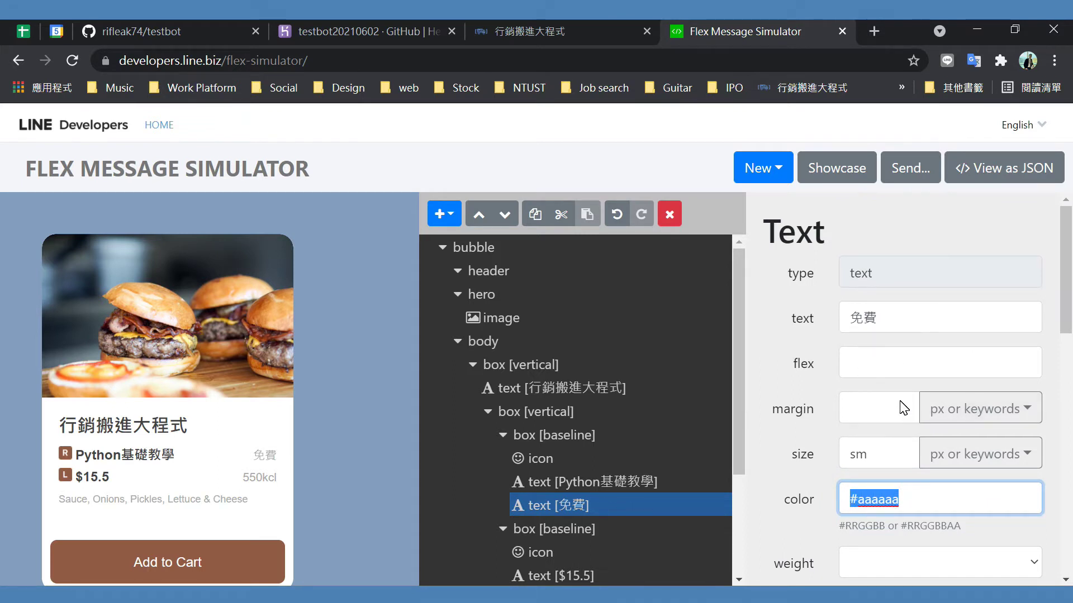
# Inspect the first row's baseline box and the full image URL of its icon
pyautogui.click(610, 480)
pyautogui.click(580, 444)
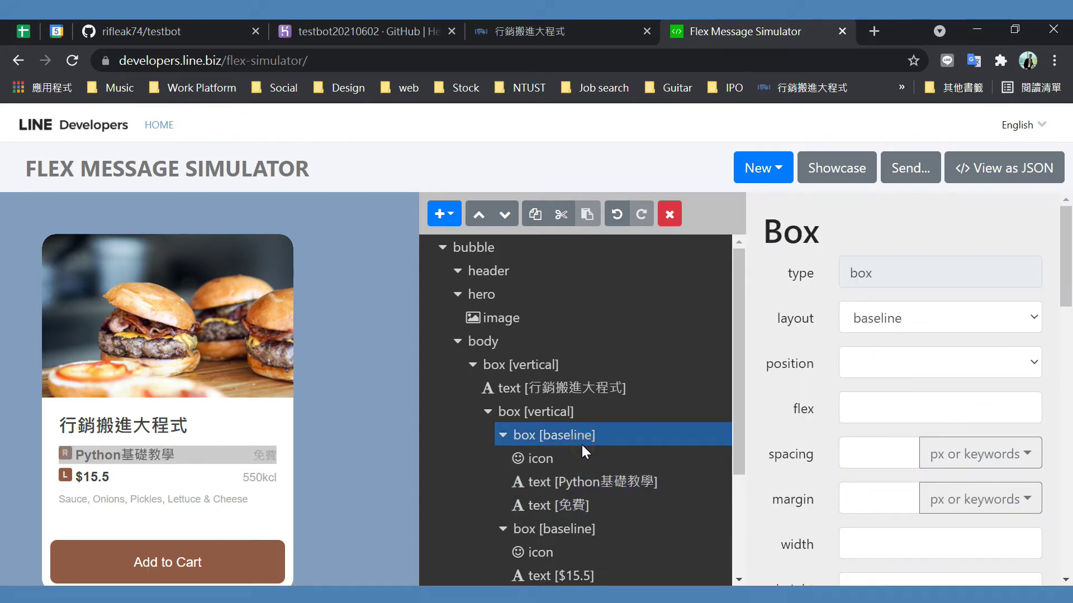
pyautogui.click(542, 461)
pyautogui.click(863, 367)
pyautogui.moveTo(863, 367); pyautogui.dragTo(1067, 370)
pyautogui.click(978, 372)
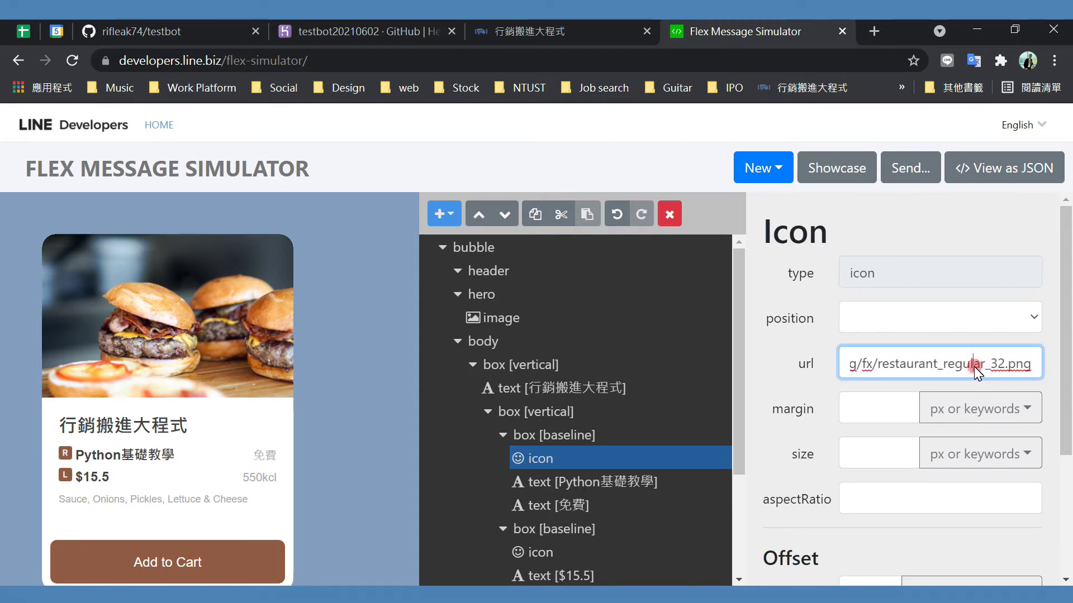
pyautogui.moveTo(920, 369); pyautogui.dragTo(45, 489)
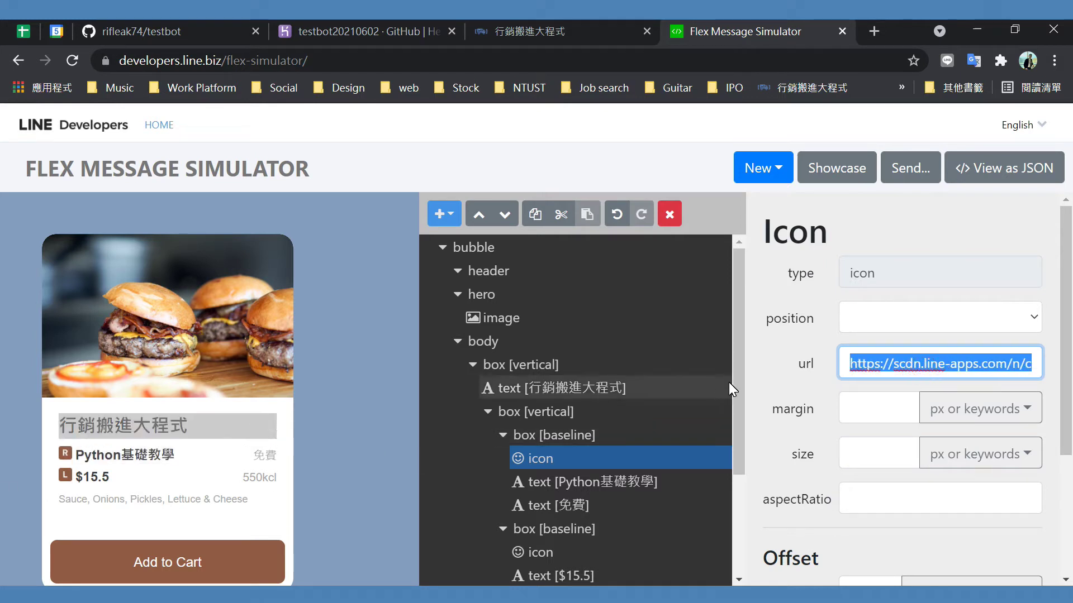
# Review the properties of the first row's two texts and its baseline box, including offset, padding, background and action
pyautogui.click(659, 475)
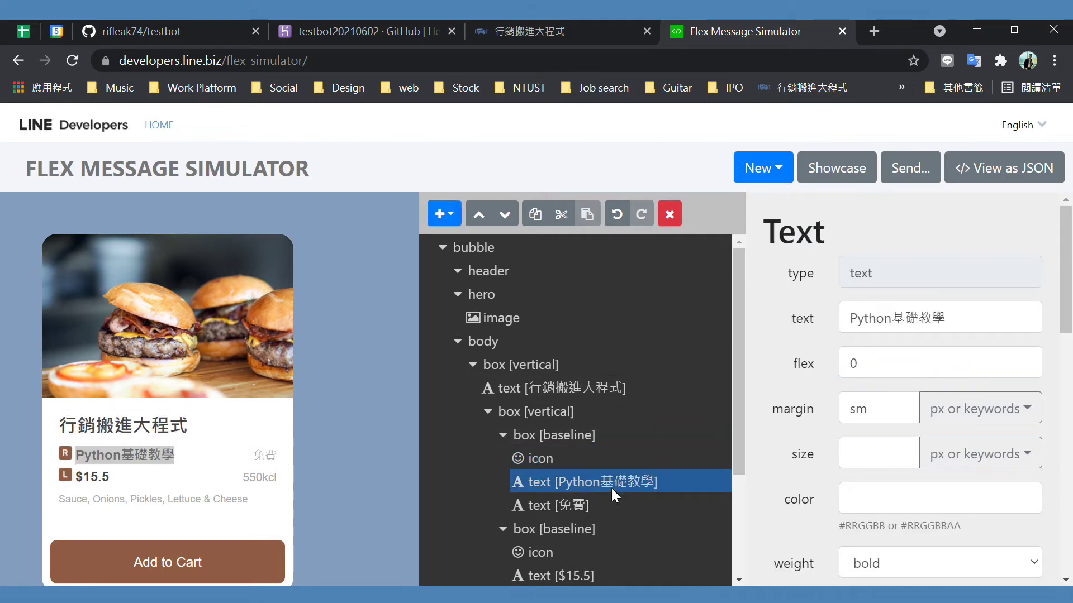
pyautogui.click(571, 511)
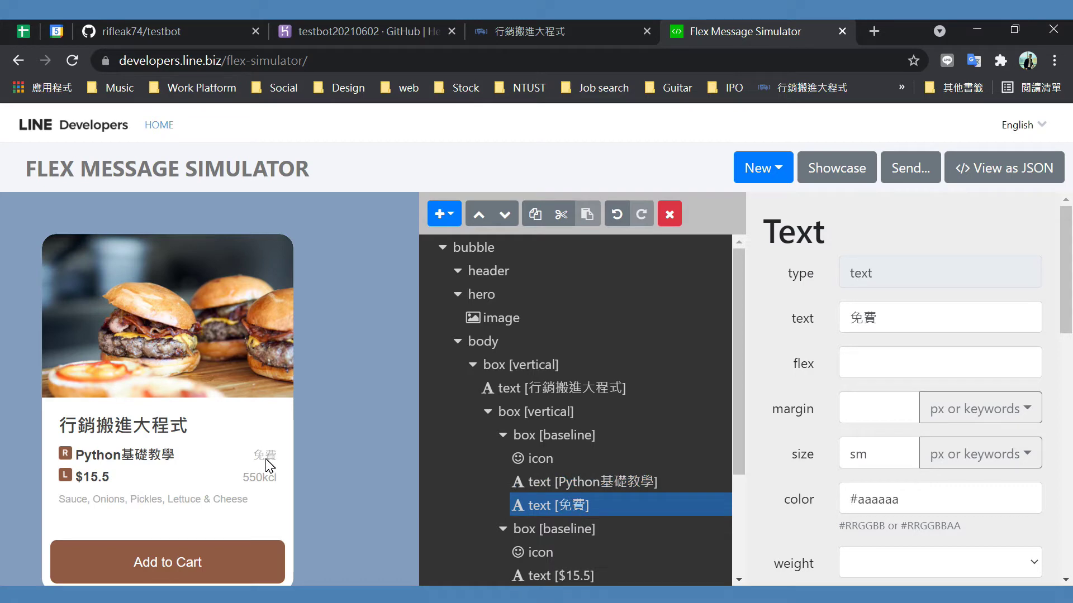
pyautogui.scroll(-1, 608, 483)
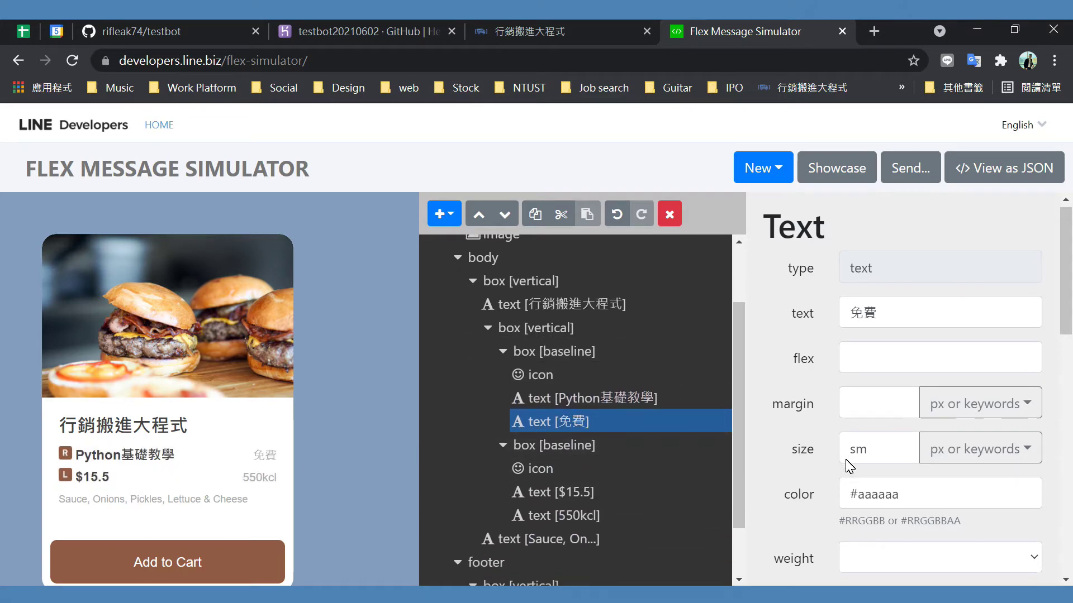
pyautogui.scroll(-5, 849, 466)
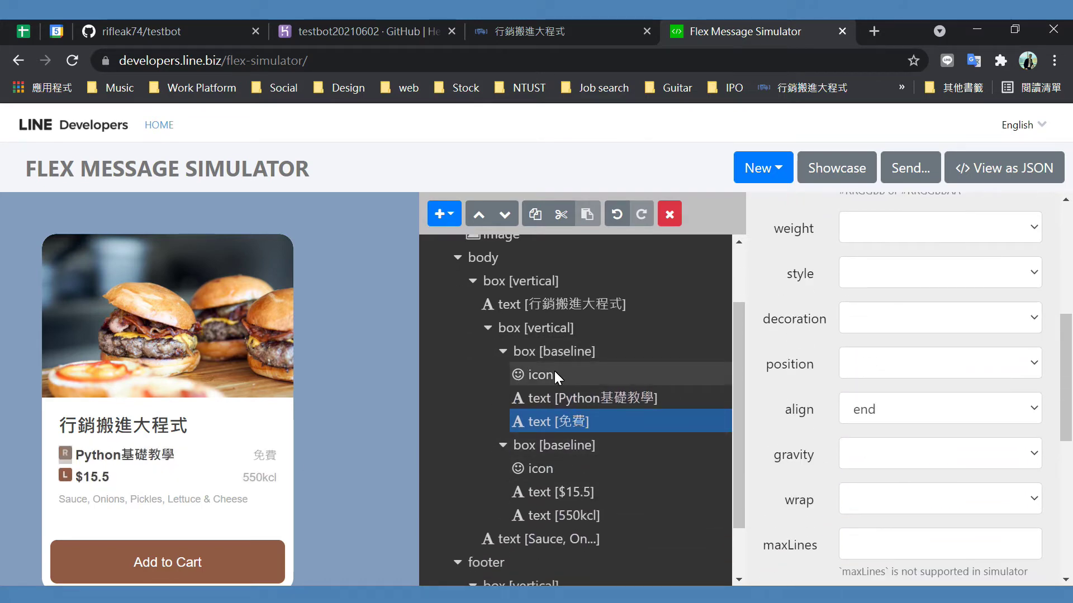
pyautogui.click(560, 348)
pyautogui.scroll(-10, 925, 340)
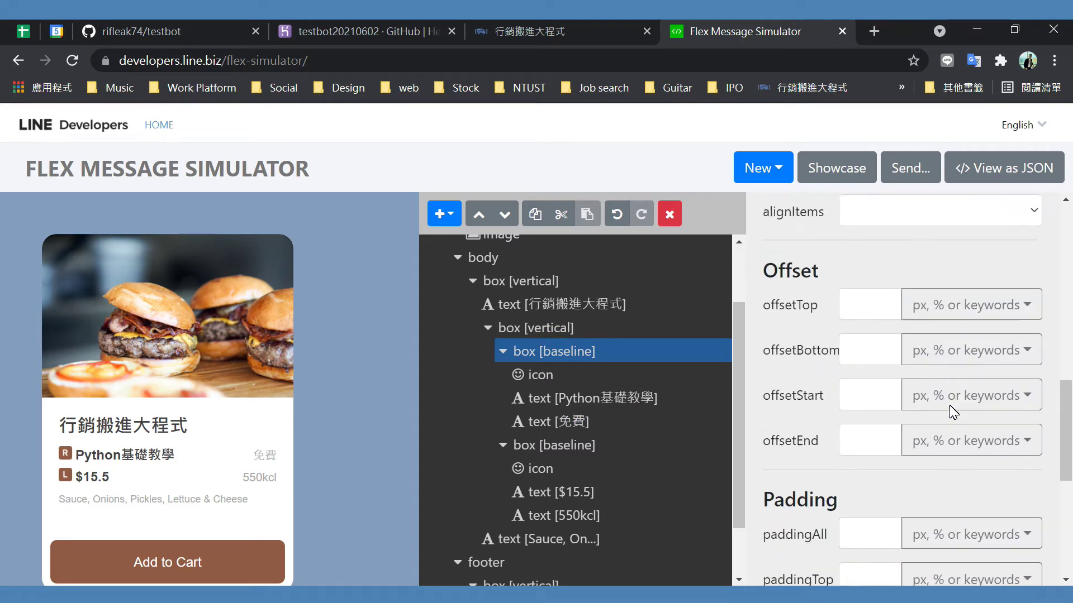
pyautogui.scroll(-6, 952, 412)
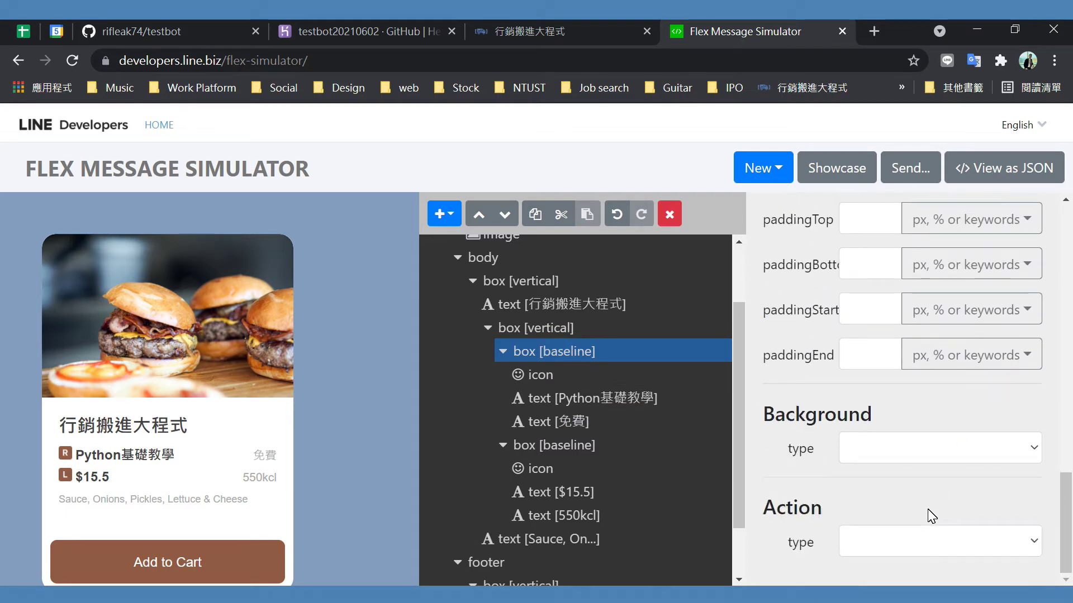
pyautogui.scroll(6, 835, 438)
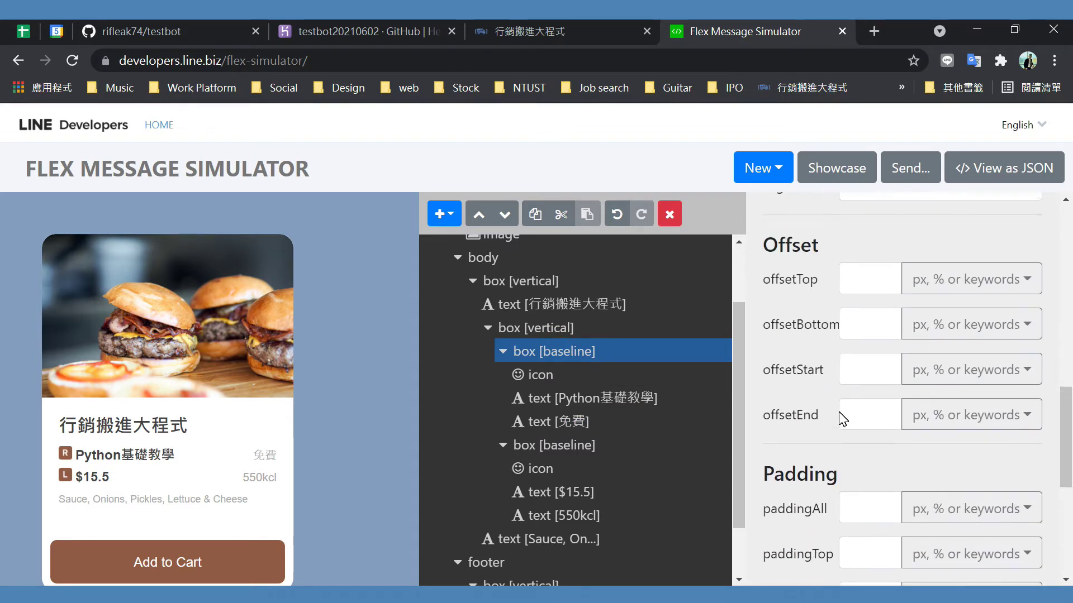
# Review the first row's baseline box properties, including its border color, layout, spacing and margin, and its icon's settings
pyautogui.scroll(6, 842, 419)
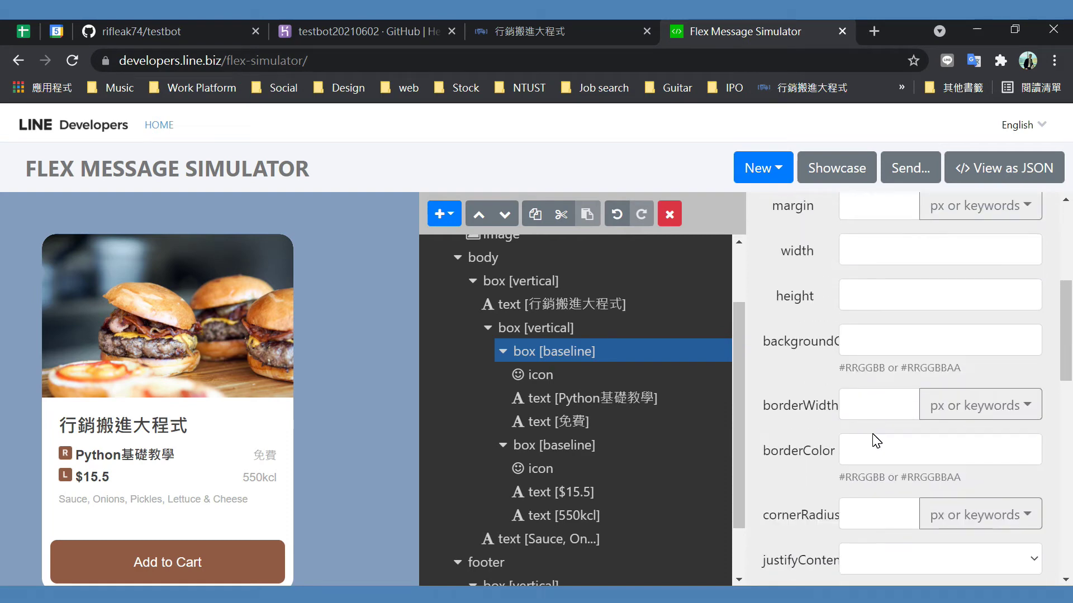
pyautogui.moveTo(770, 444); pyautogui.dragTo(852, 458)
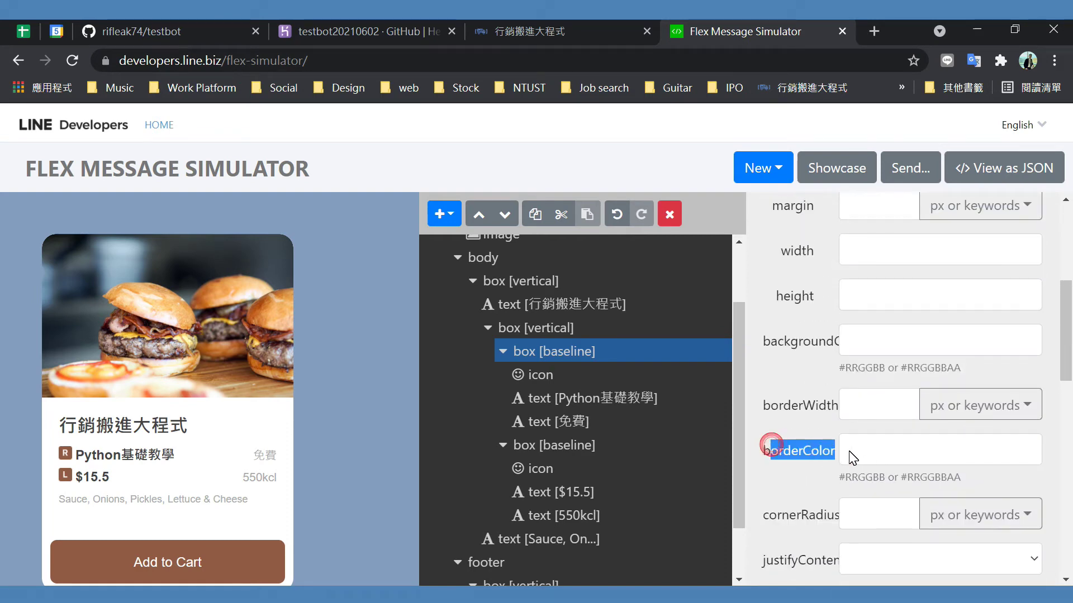
pyautogui.scroll(5, 890, 458)
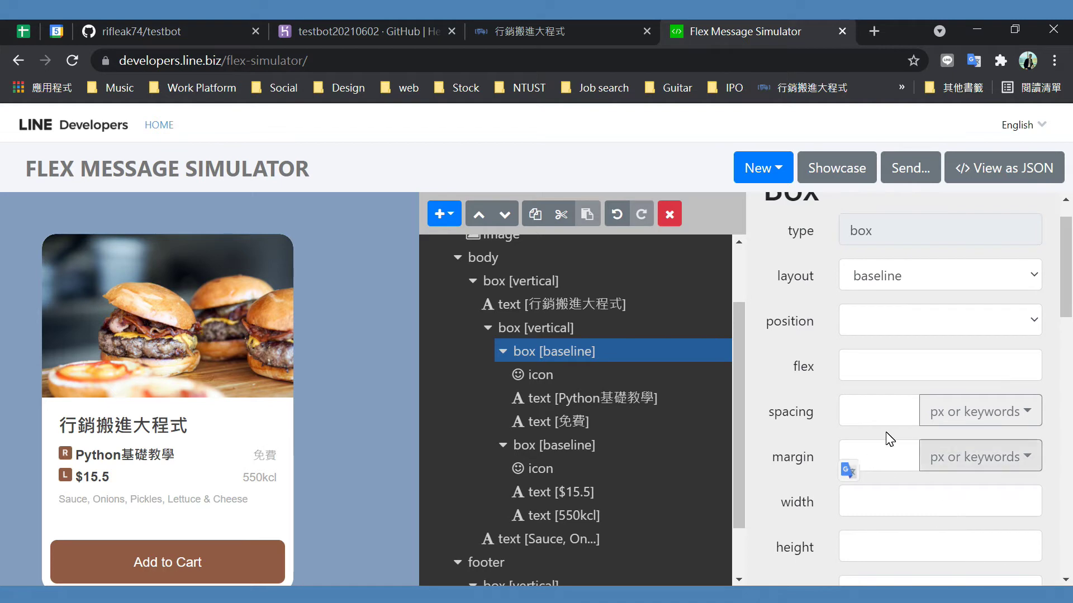
pyautogui.click(599, 380)
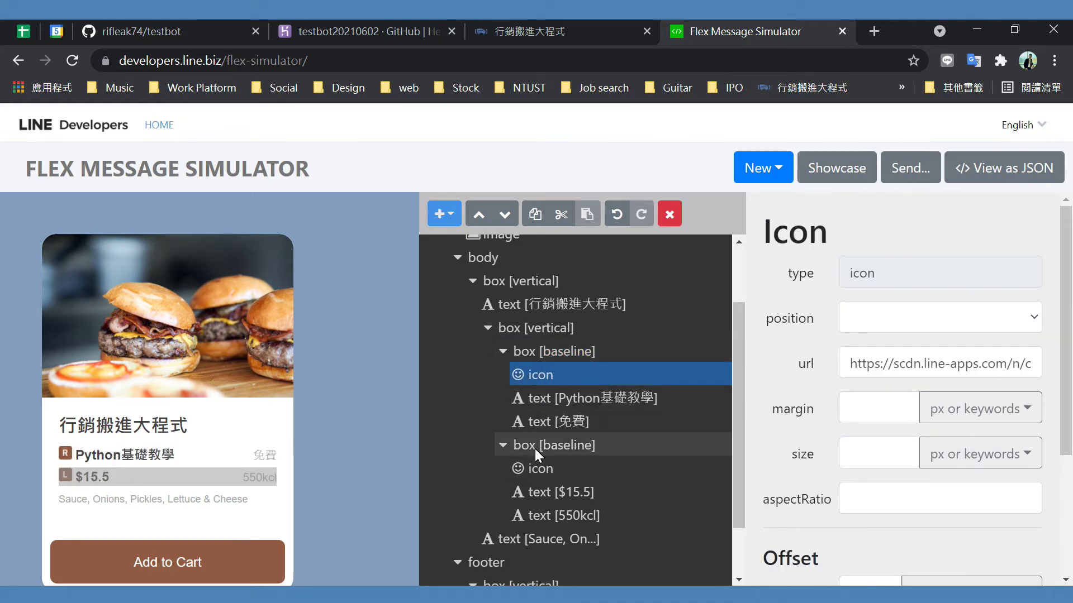
# Replace the second row's $15.5 text with the course title Line Bot聊天機器人 copied from the 行銷搬進大程式 website
pyautogui.click(558, 494)
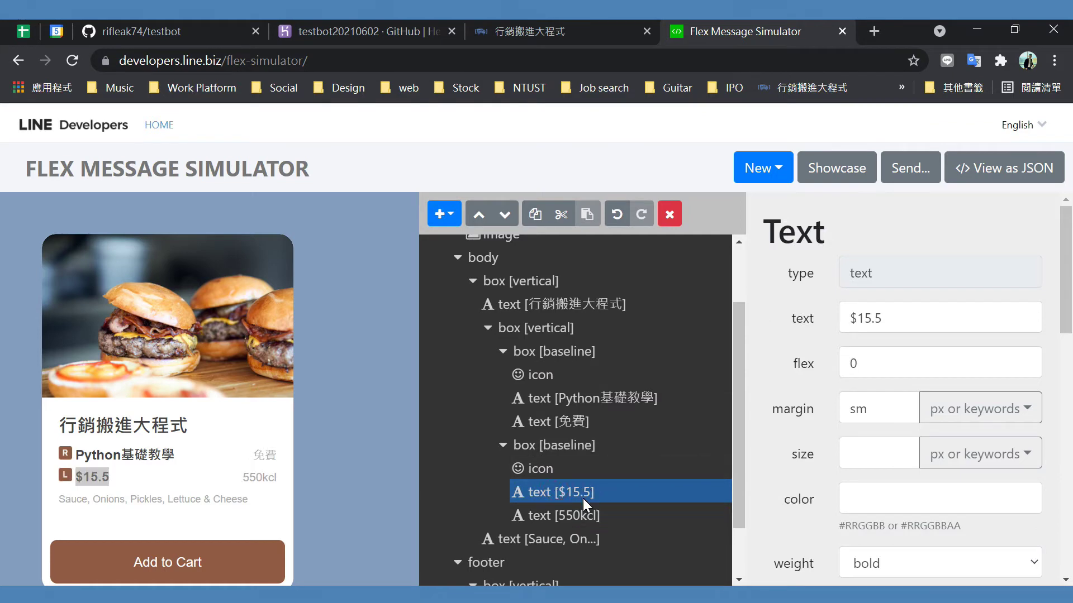
pyautogui.click(550, 32)
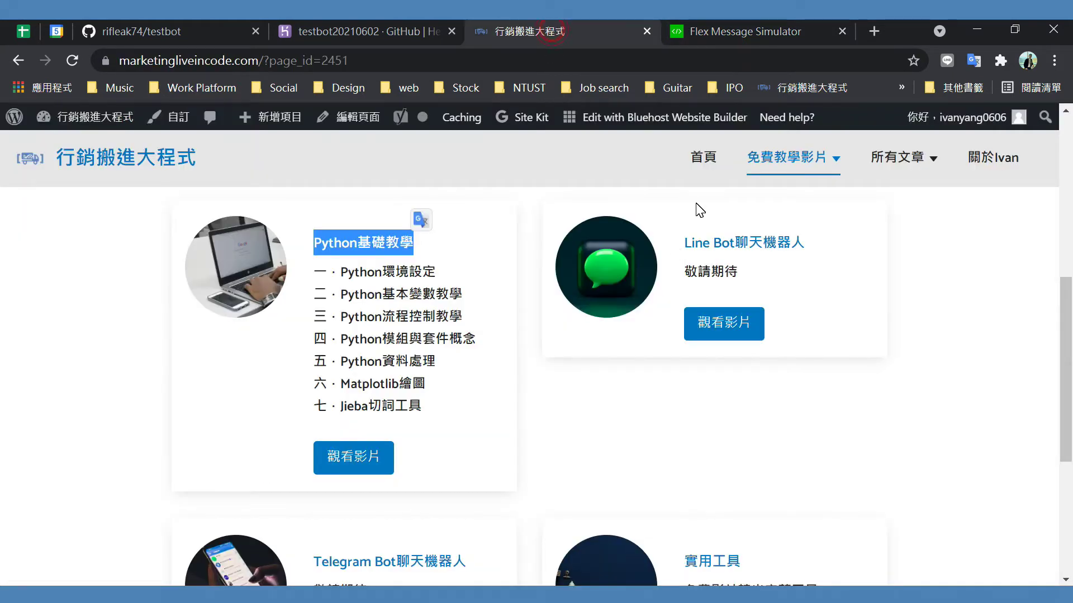
pyautogui.moveTo(687, 245); pyautogui.dragTo(807, 244)
pyautogui.hotkey('ctrl', 'c')
pyautogui.click(744, 33)
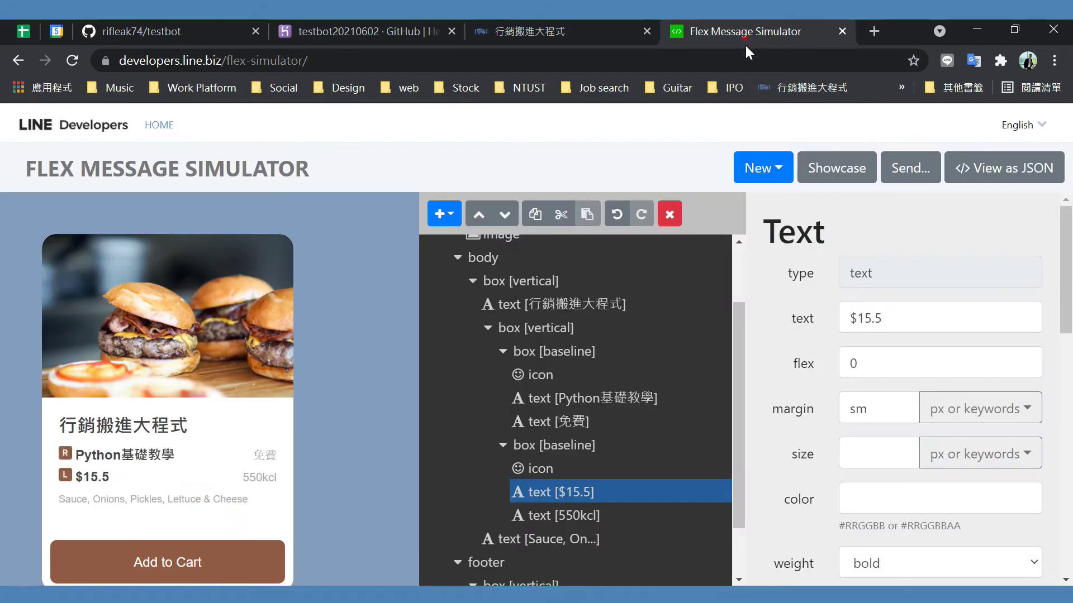
pyautogui.tripleClick(910, 317)
pyautogui.hotkey('ctrl', 'v')
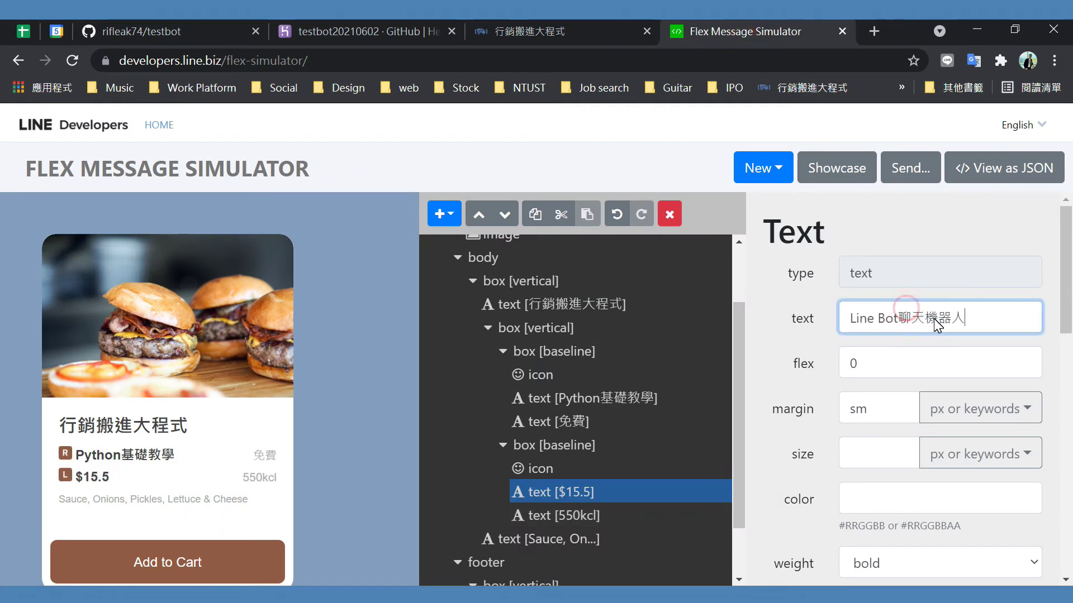
# Change the 550kcl text in the second row to 免費
pyautogui.click(599, 514)
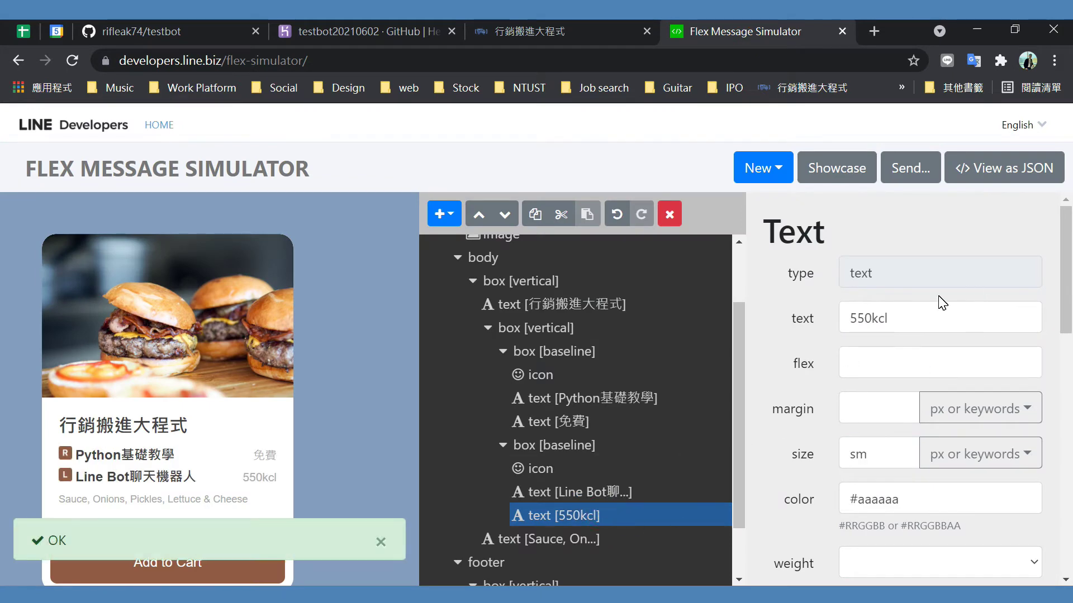
pyautogui.tripleClick(919, 318)
pyautogui.write('ㄇ')
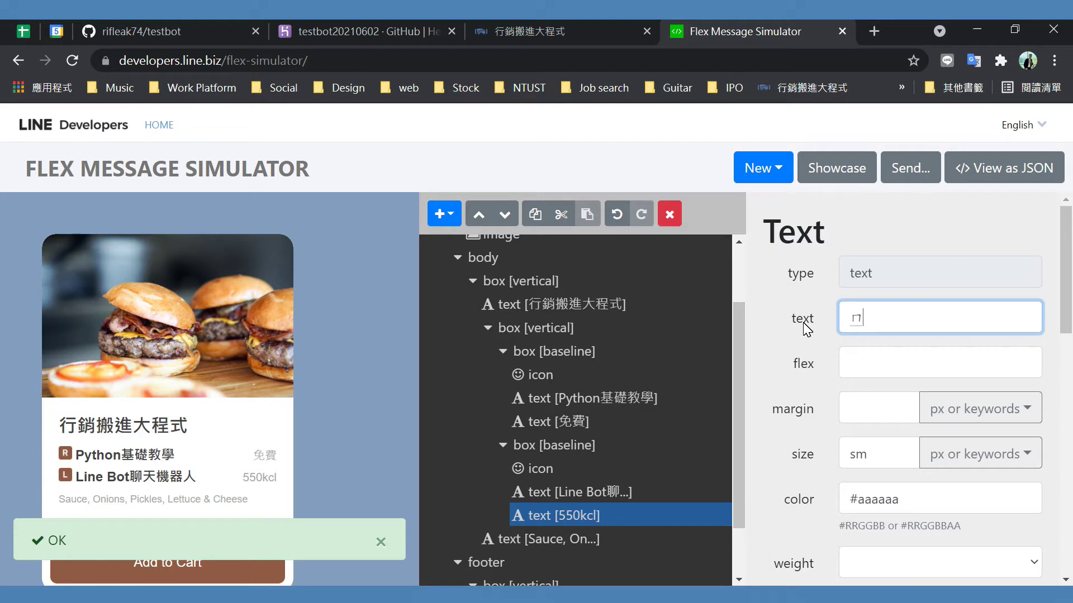
pyautogui.click(652, 435)
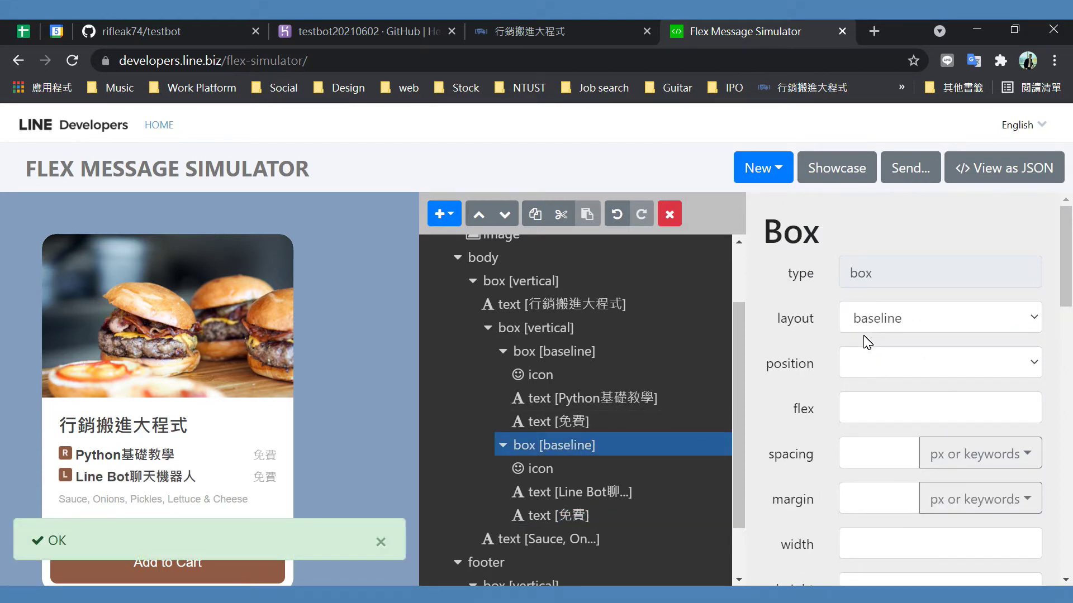
# Look over the remaining courses on the 行銷搬進大程式 page and return to the Flex Message Simulator
pyautogui.click(542, 29)
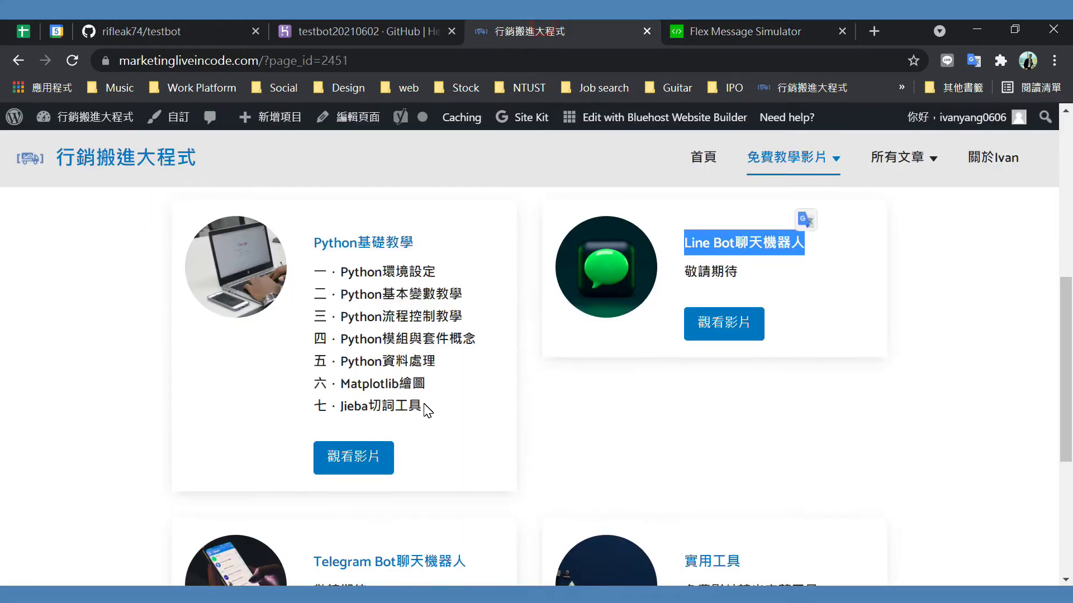
pyautogui.scroll(-4, 428, 412)
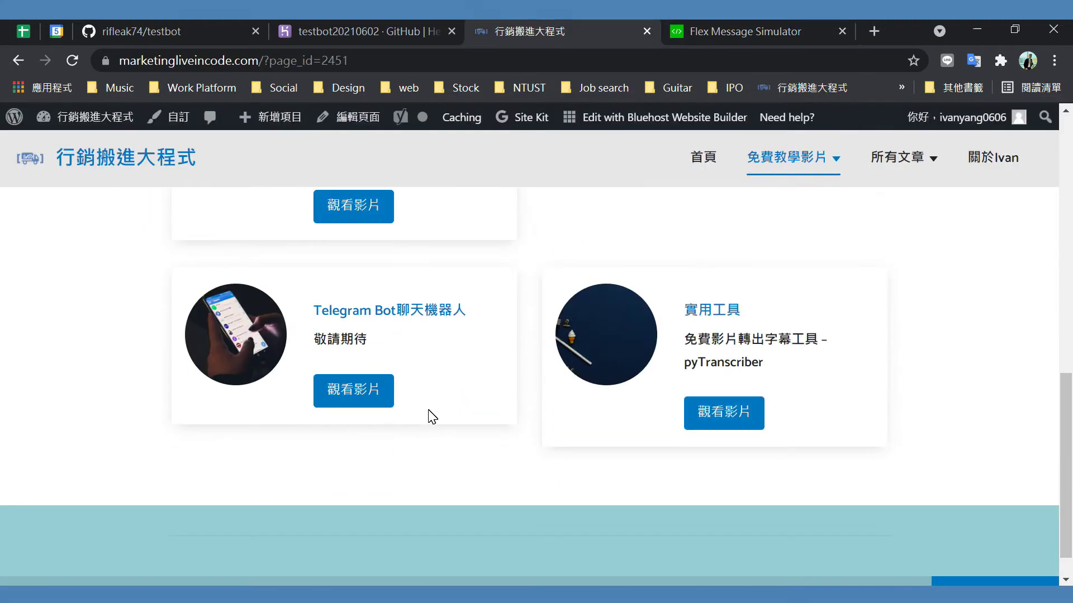
pyautogui.click(784, 29)
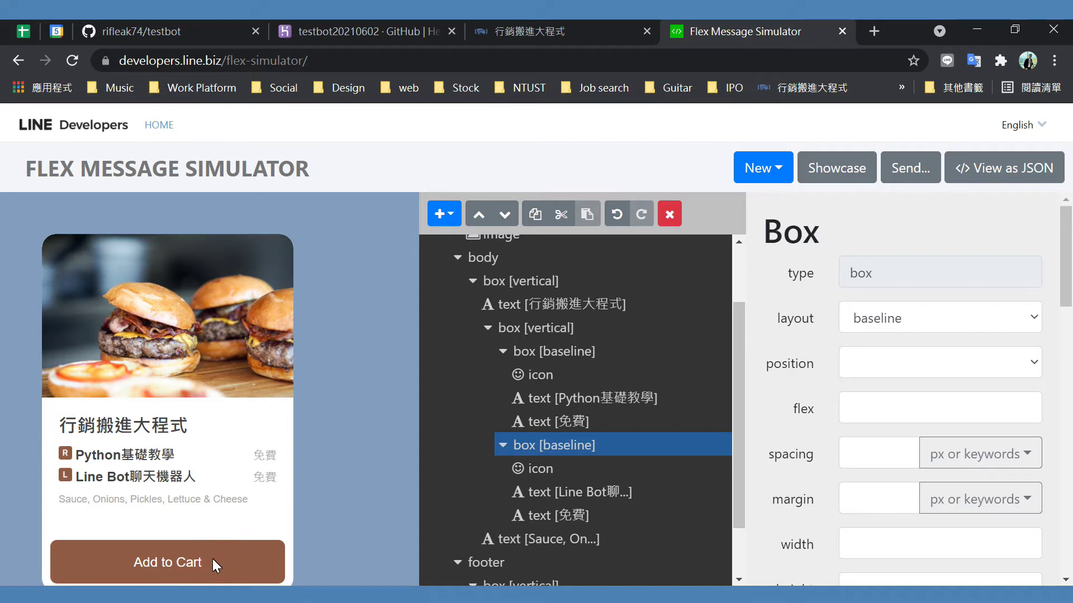
# Examine the footer's Add to Cart button properties, from position, style and color to offset and action settings
pyautogui.scroll(-1, 572, 434)
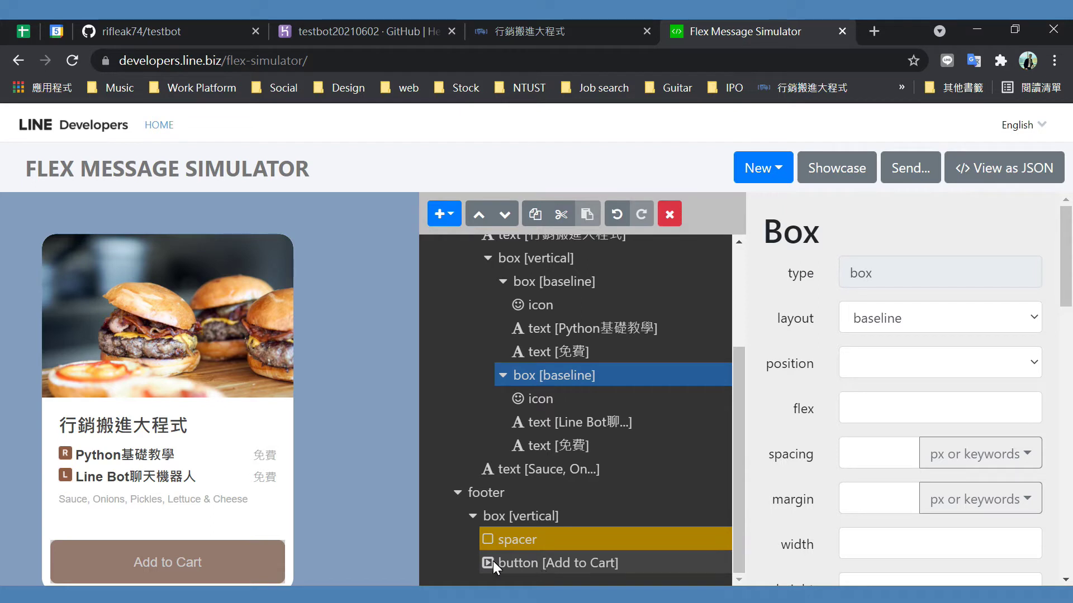
pyautogui.click(571, 560)
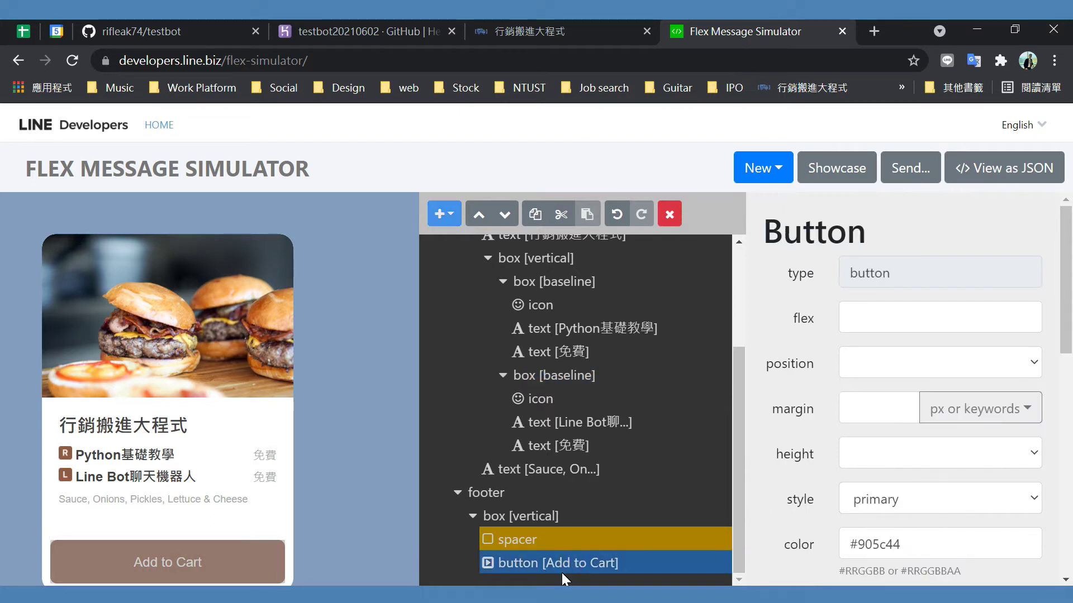
pyautogui.scroll(-6, 946, 335)
pyautogui.scroll(6, 910, 364)
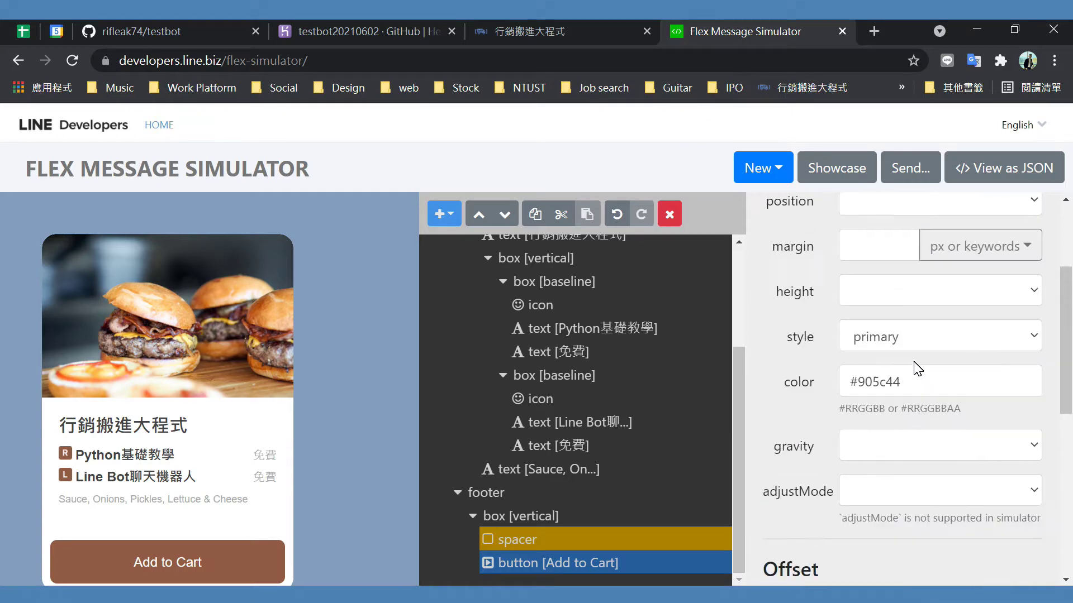
pyautogui.click(596, 558)
pyautogui.click(586, 568)
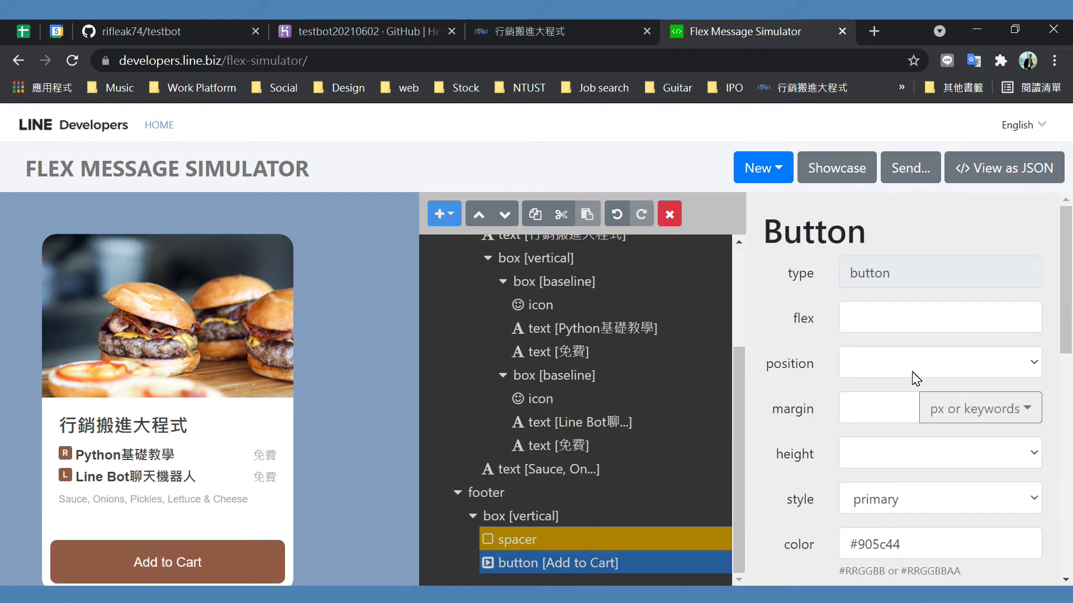
pyautogui.scroll(-5, 915, 371)
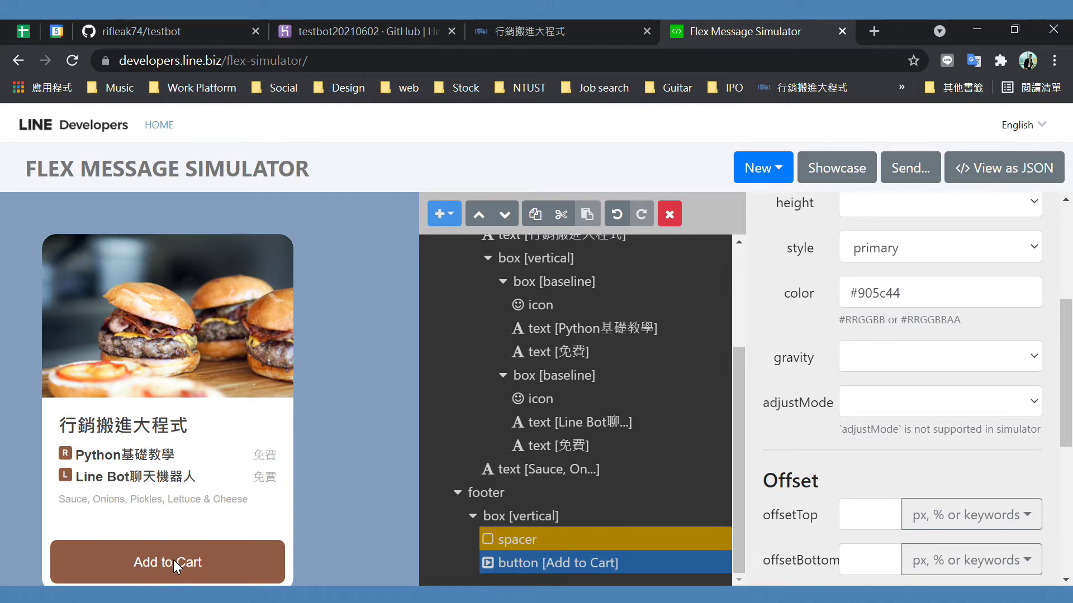
pyautogui.scroll(5, 910, 427)
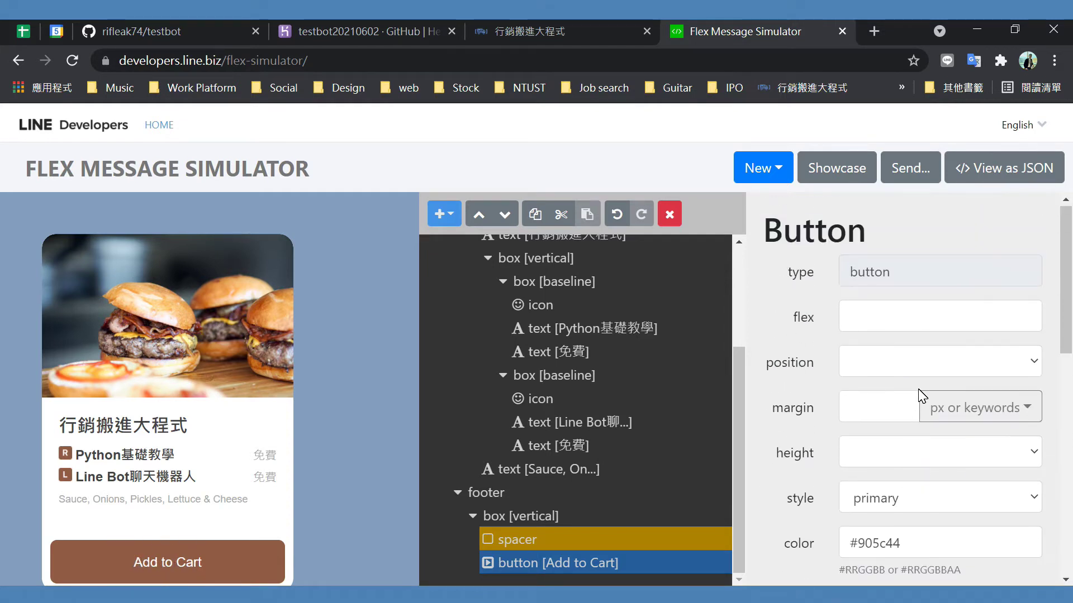
pyautogui.scroll(-5, 919, 321)
pyautogui.scroll(-5, 919, 322)
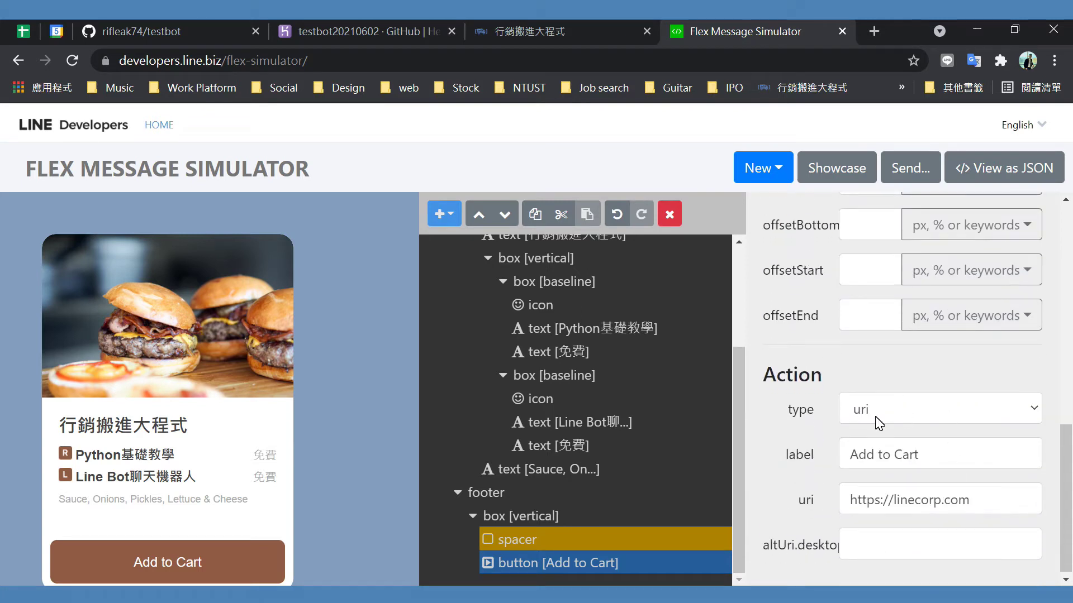
# Try replacing the footer button's Add to Cart action label with A and look over the button's properties
pyautogui.moveTo(939, 450); pyautogui.dragTo(848, 451)
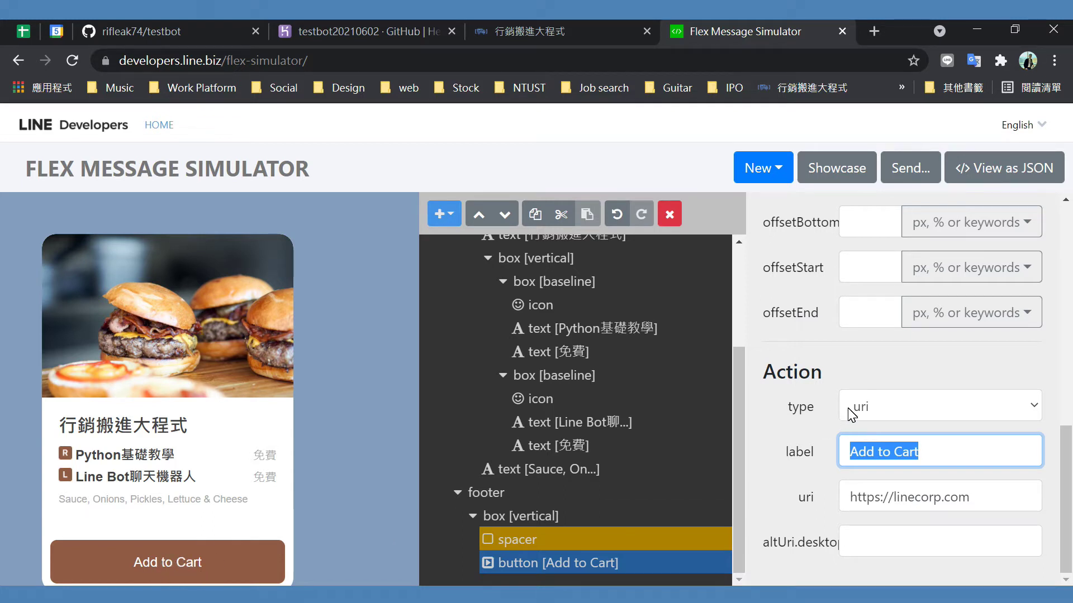
pyautogui.write('A')
pyautogui.click(779, 461)
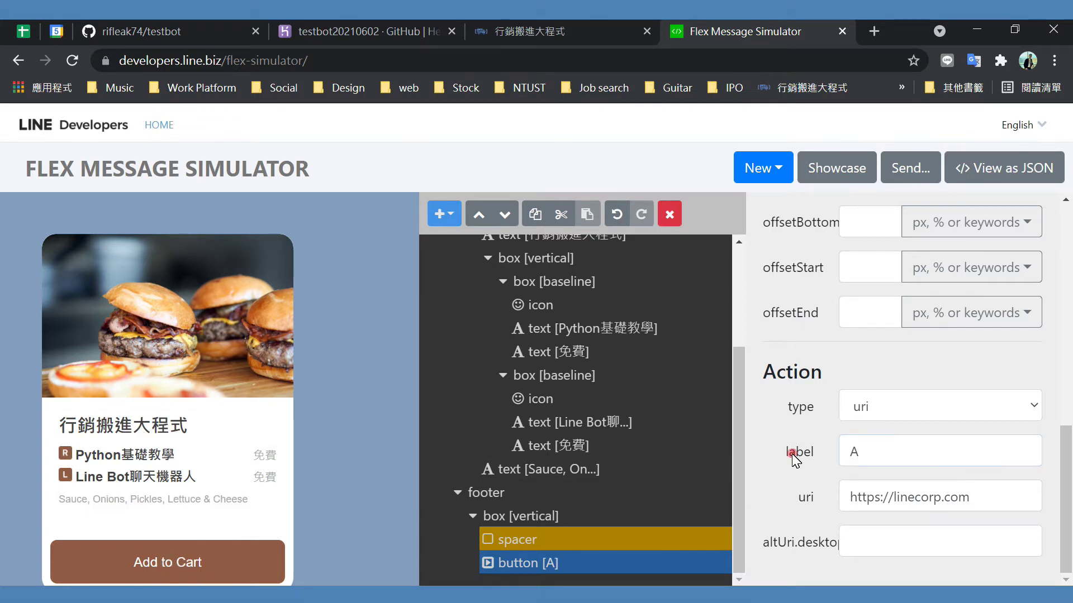
pyautogui.doubleClick(881, 451)
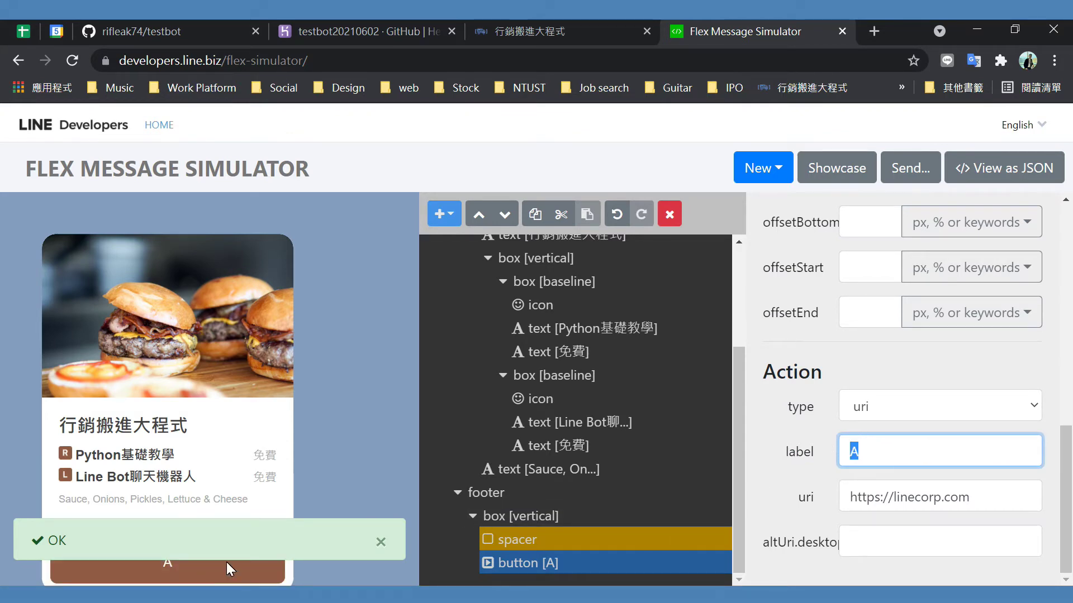
pyautogui.click(923, 451)
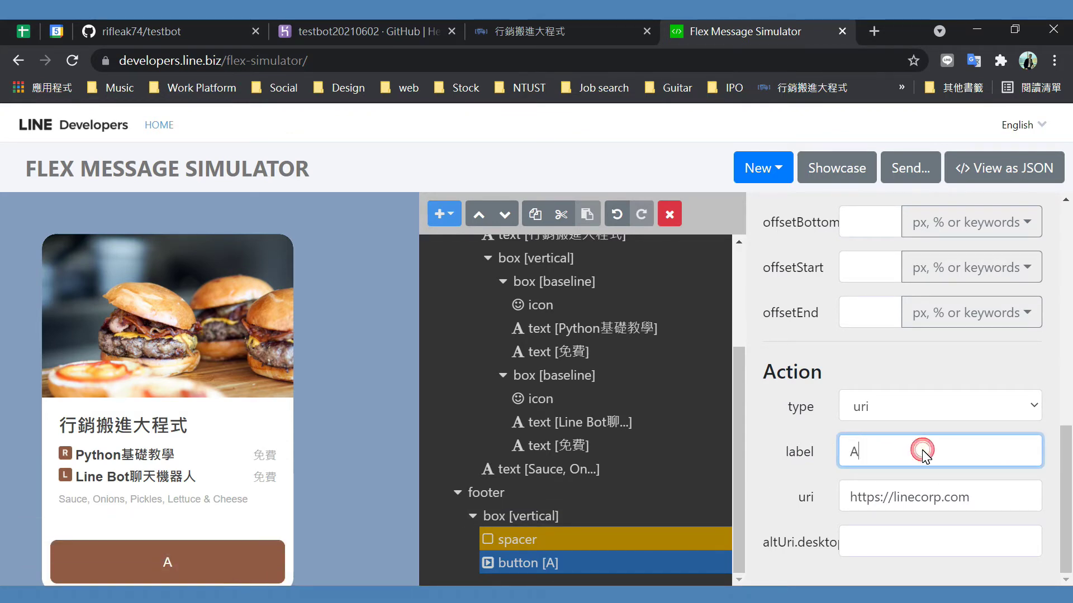
pyautogui.moveTo(781, 451); pyautogui.dragTo(818, 463)
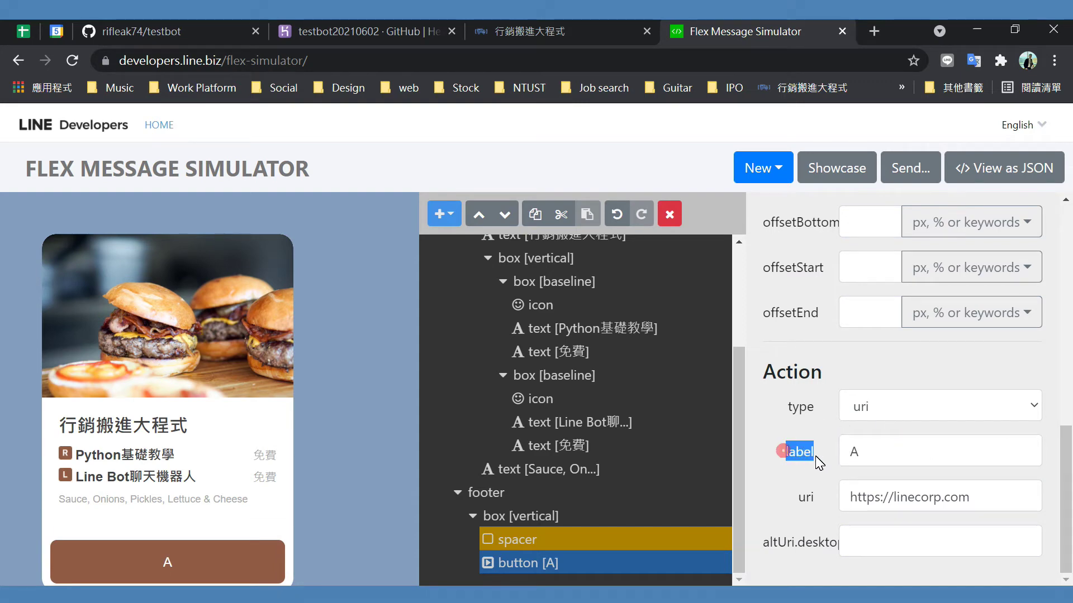
pyautogui.scroll(9, 815, 466)
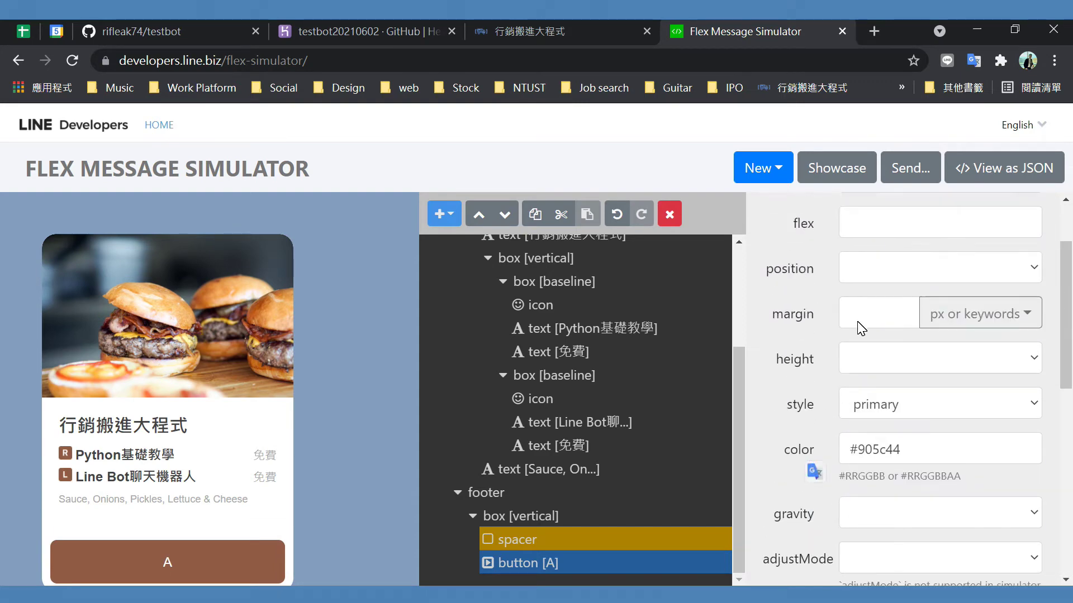
pyautogui.scroll(2, 922, 509)
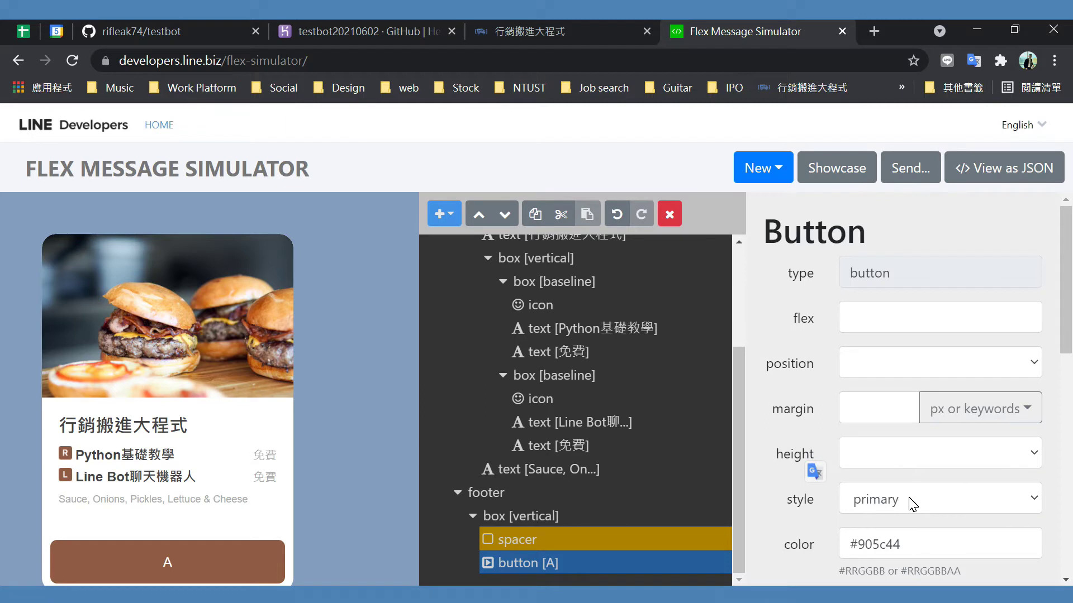
# Set the footer button's action label to 馬上觀看, using the finished message on the mirrored phone as reference
pyautogui.scroll(-10, 913, 509)
pyautogui.click(884, 459)
pyautogui.press('BackSpace')
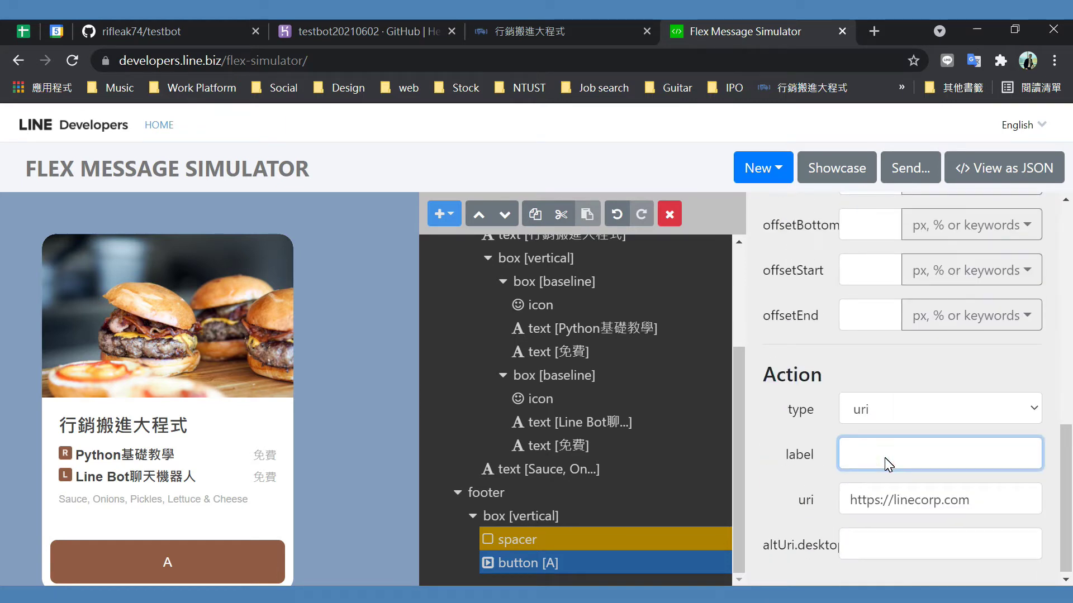
pyautogui.write('馬上')
pyautogui.press('Return')
pyautogui.moveTo(210, 569)
pyautogui.click(250, 554)
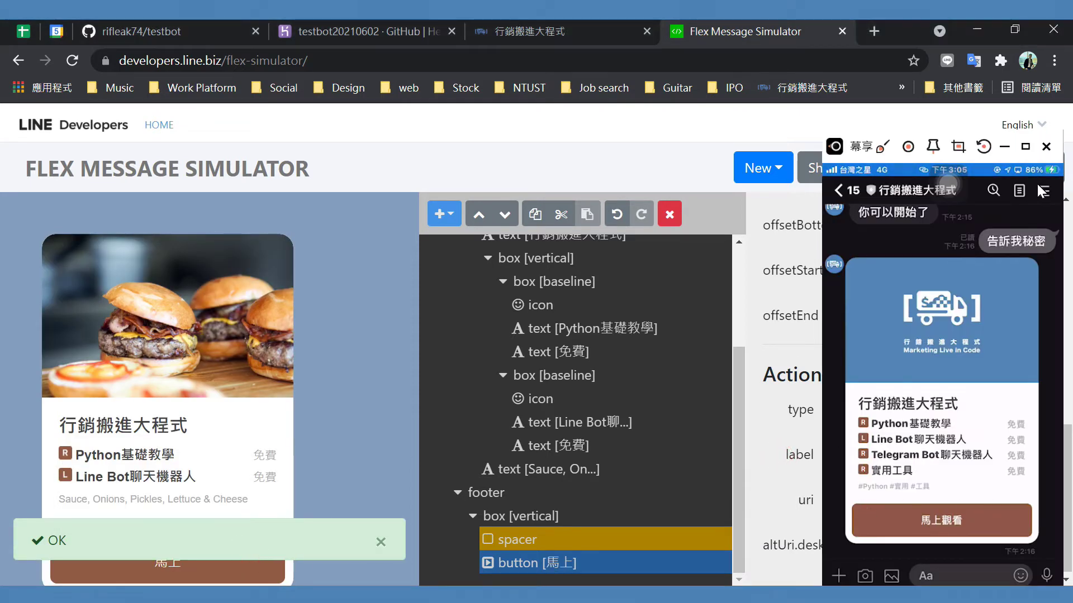
pyautogui.click(1005, 148)
pyautogui.click(911, 452)
pyautogui.write('關ㄎㄞ')
pyautogui.press('Return')
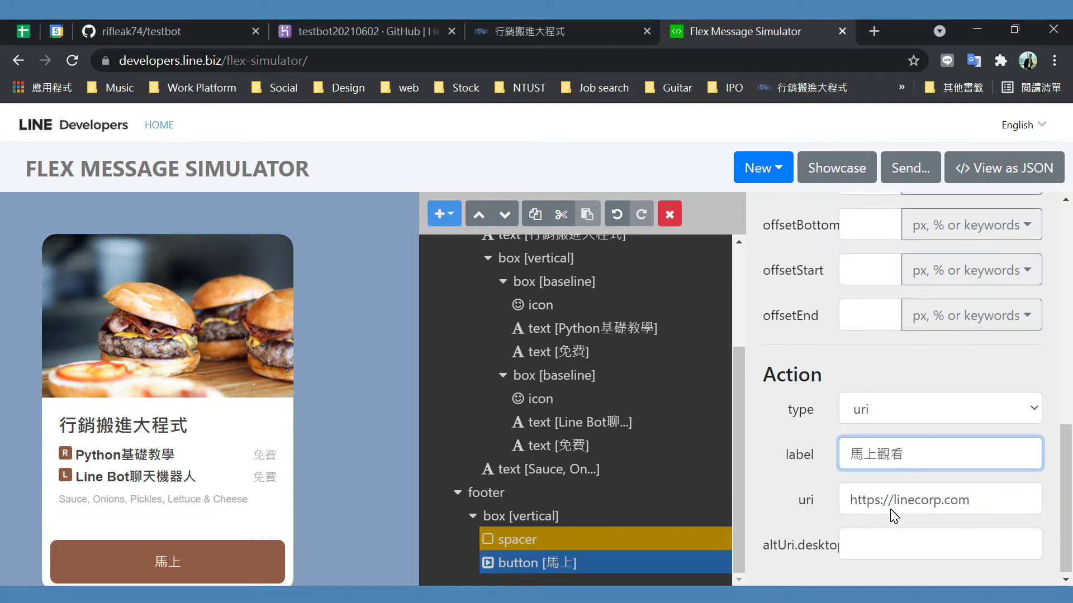
# Replace the footer button's action URI with the course page address marketingliveincode.com/?page_id=2451 copied from the 行銷搬進大程式 website
pyautogui.moveTo(1008, 501); pyautogui.dragTo(832, 503)
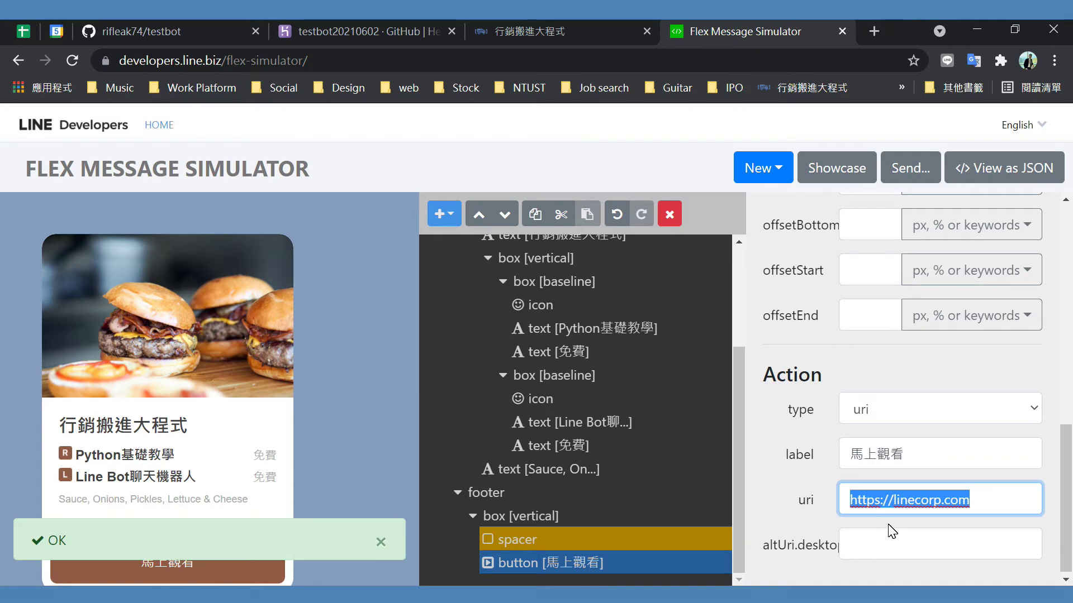
pyautogui.click(527, 30)
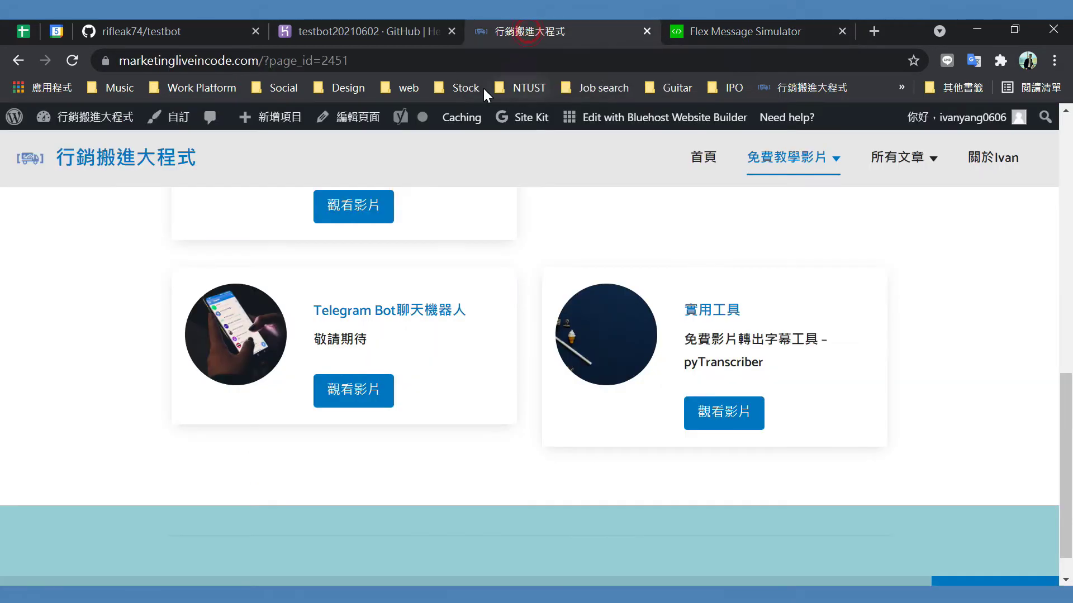
pyautogui.click(413, 56)
pyautogui.scroll(7, 478, 278)
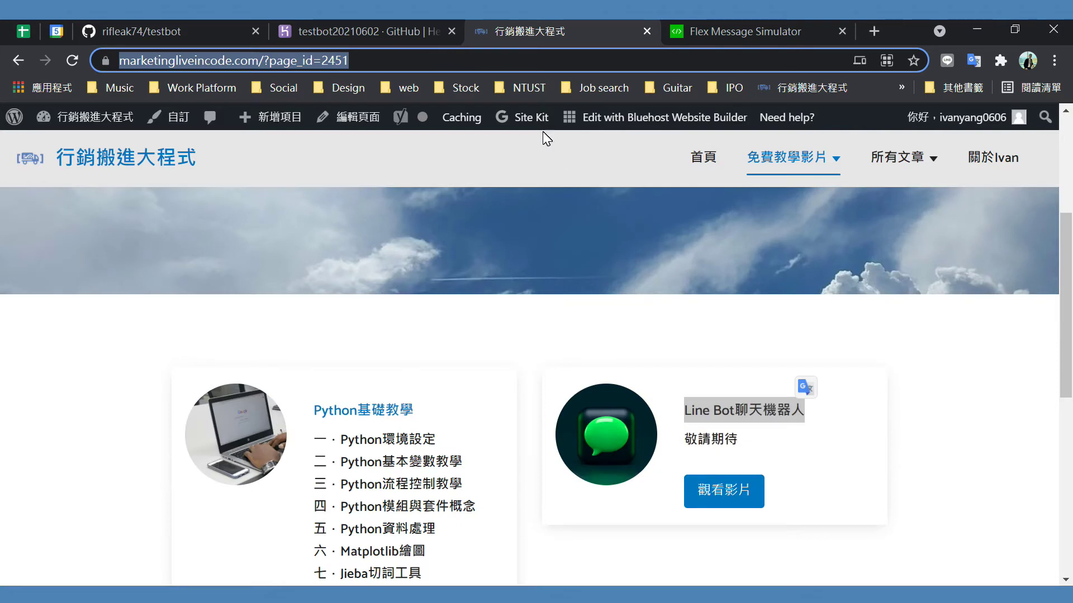
pyautogui.click(745, 34)
pyautogui.moveTo(996, 499); pyautogui.dragTo(816, 499)
pyautogui.hotkey('ctrl', 'v')
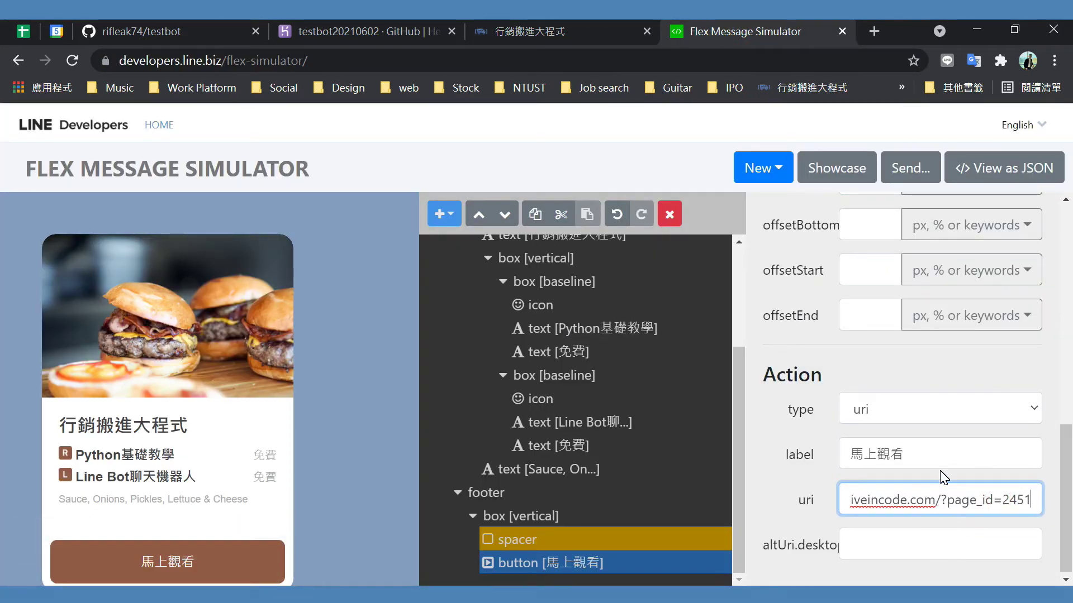
# Apply the footer button's new URI and look up the remaining course titles on the 行銷搬進大程式 website
pyautogui.click(768, 498)
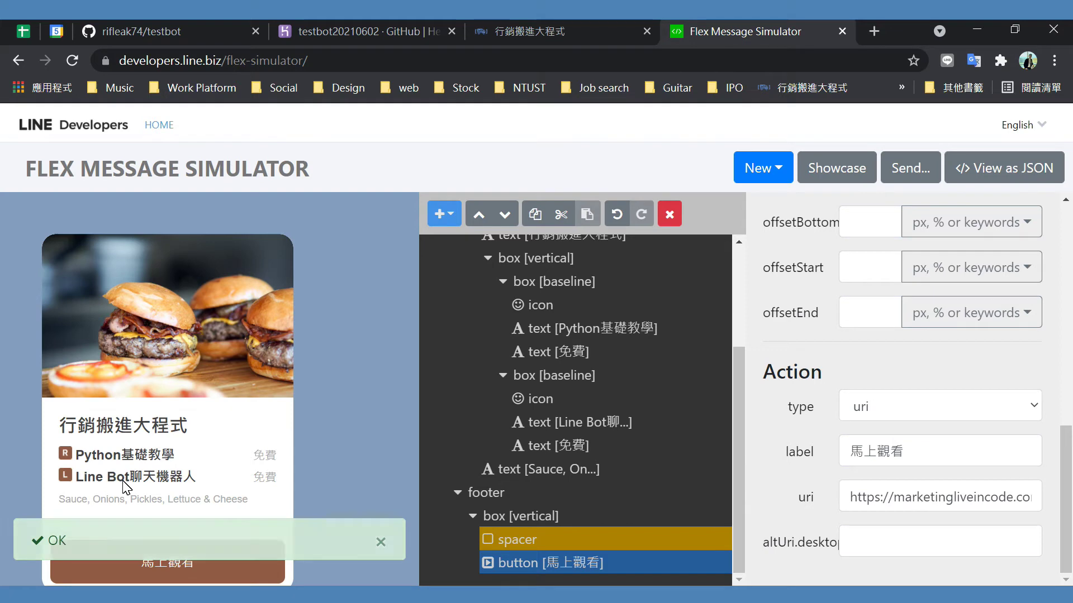
pyautogui.click(547, 42)
pyautogui.scroll(-5, 522, 376)
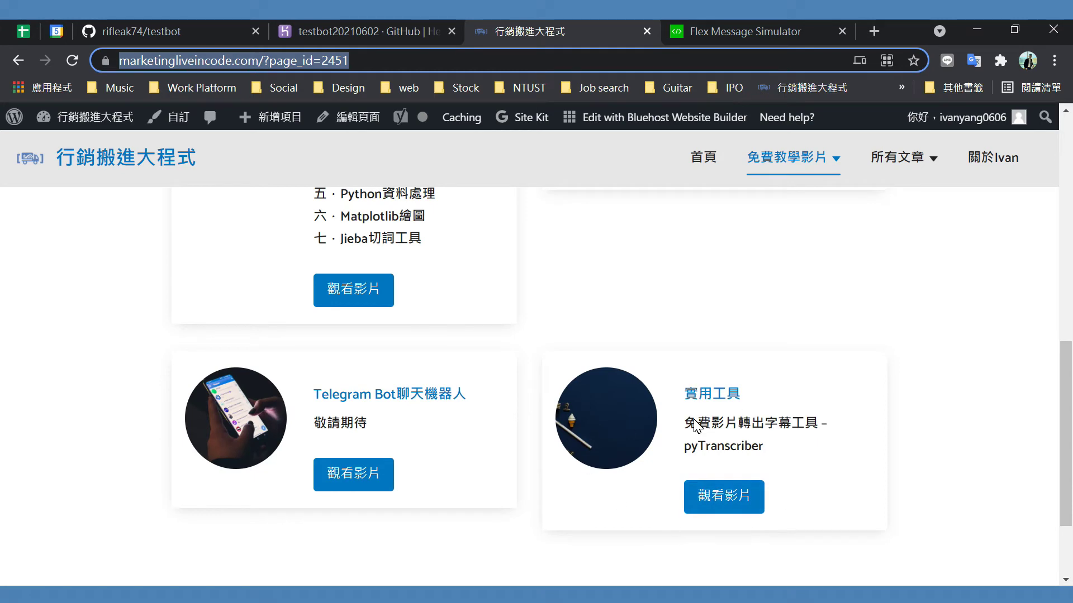
pyautogui.click(749, 32)
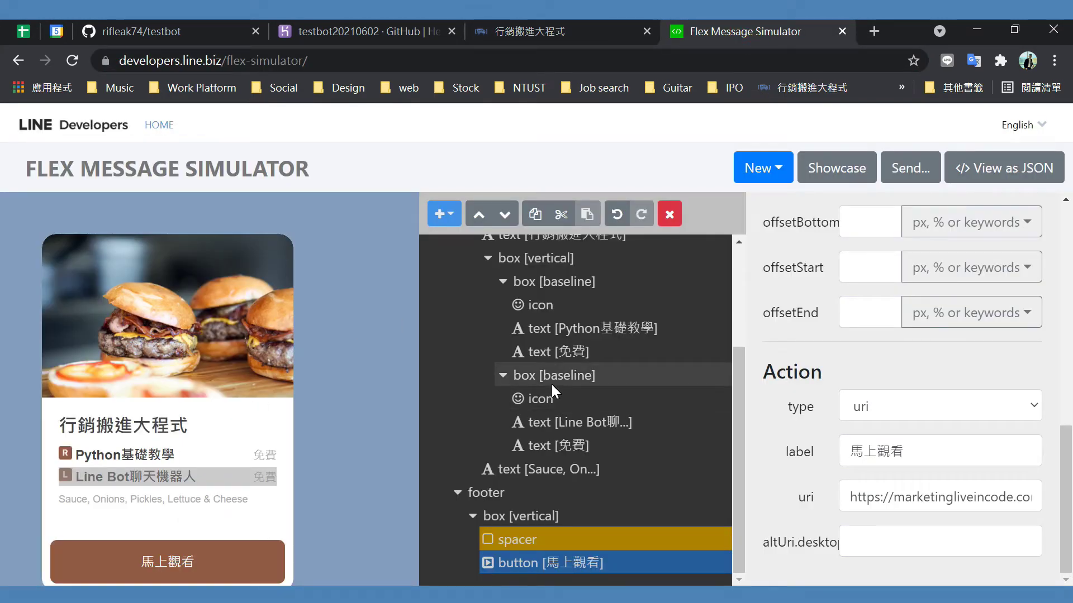
# Copy the baseline box that holds the Python基礎教學 course row, including its icon and both texts
pyautogui.scroll(1, 551, 384)
pyautogui.click(528, 370)
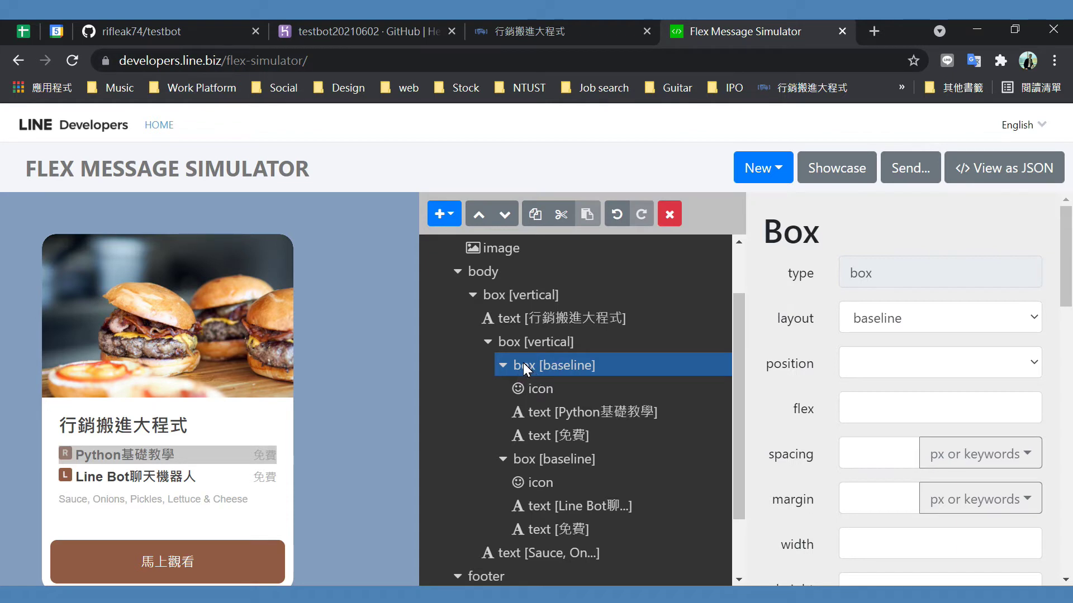
pyautogui.click(530, 395)
pyautogui.click(542, 419)
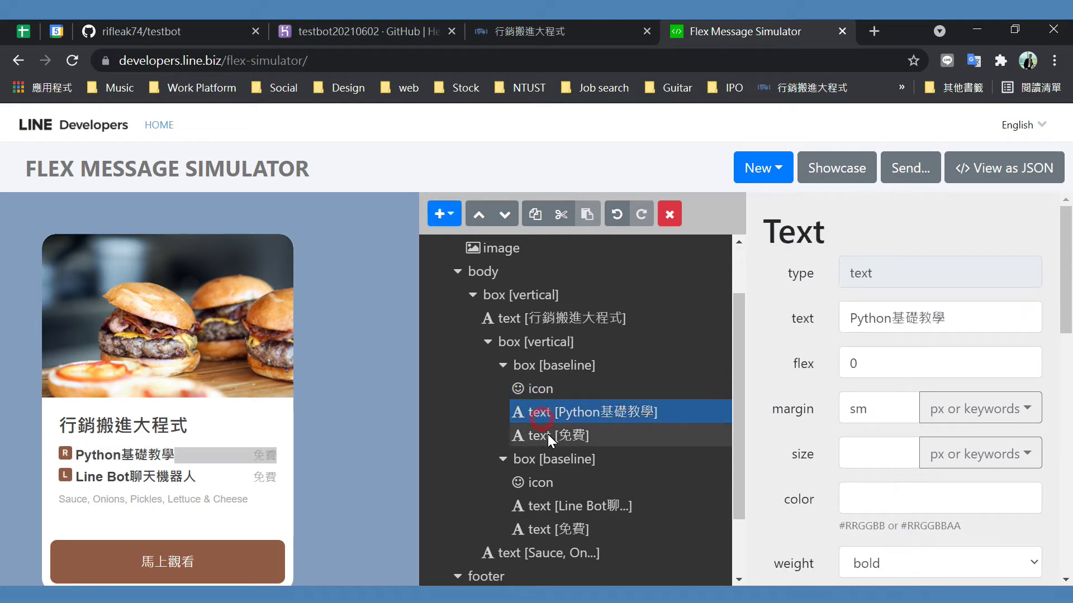
pyautogui.click(538, 366)
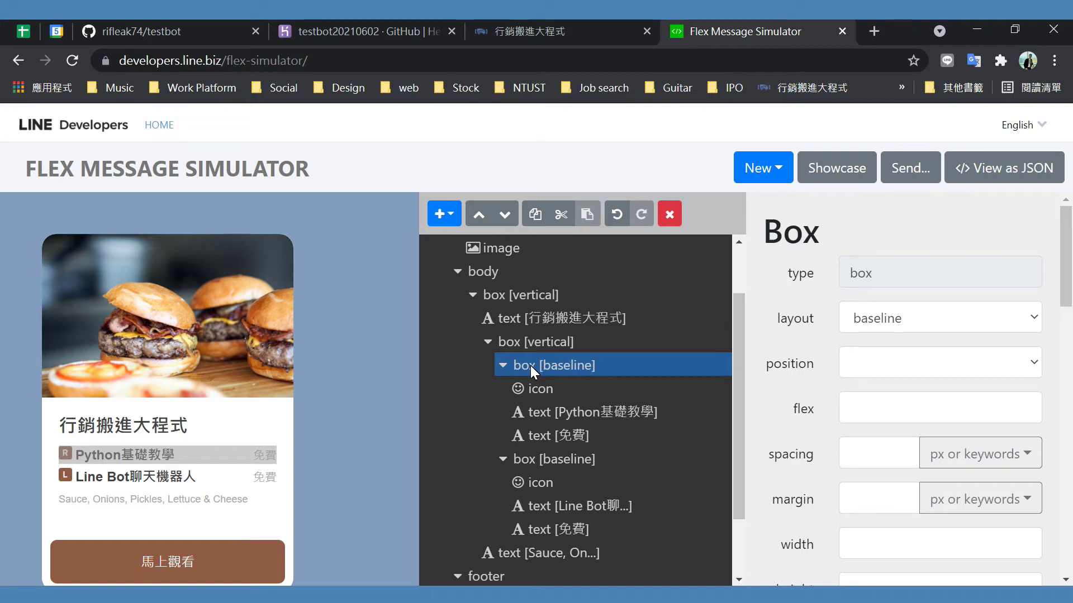
pyautogui.click(534, 213)
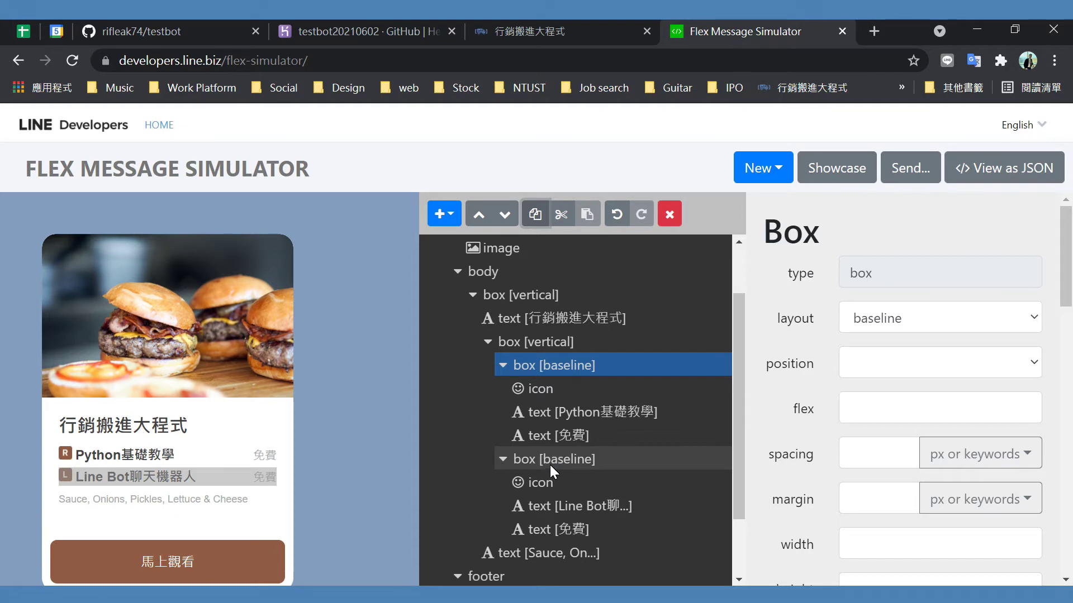
# Paste two copies of the Python基礎教學 row into the vertical box that holds the course rows
pyautogui.click(503, 365)
pyautogui.click(502, 389)
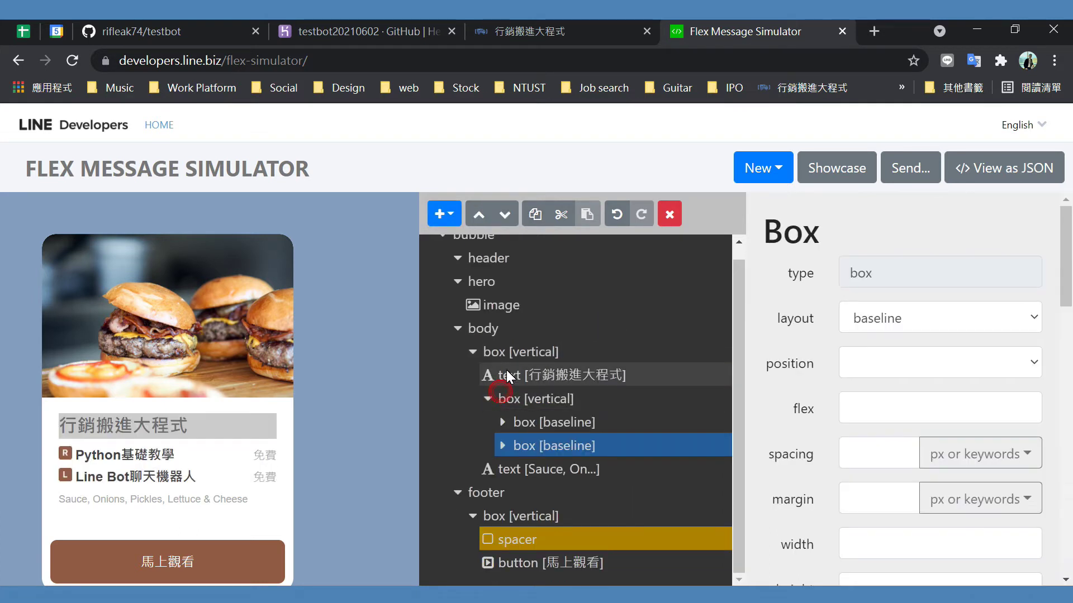
pyautogui.click(517, 400)
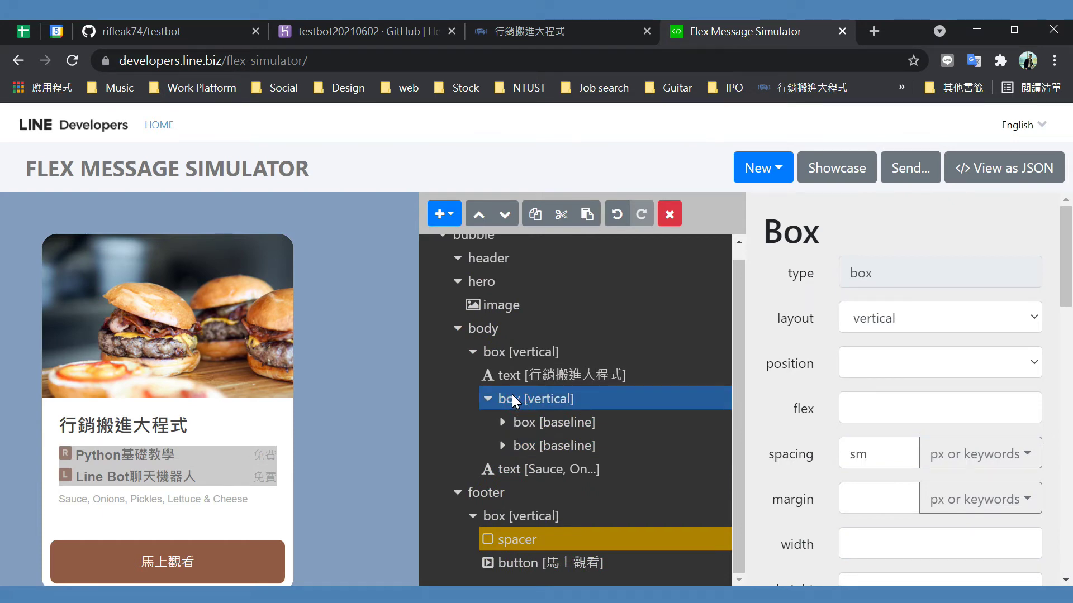
pyautogui.click(587, 215)
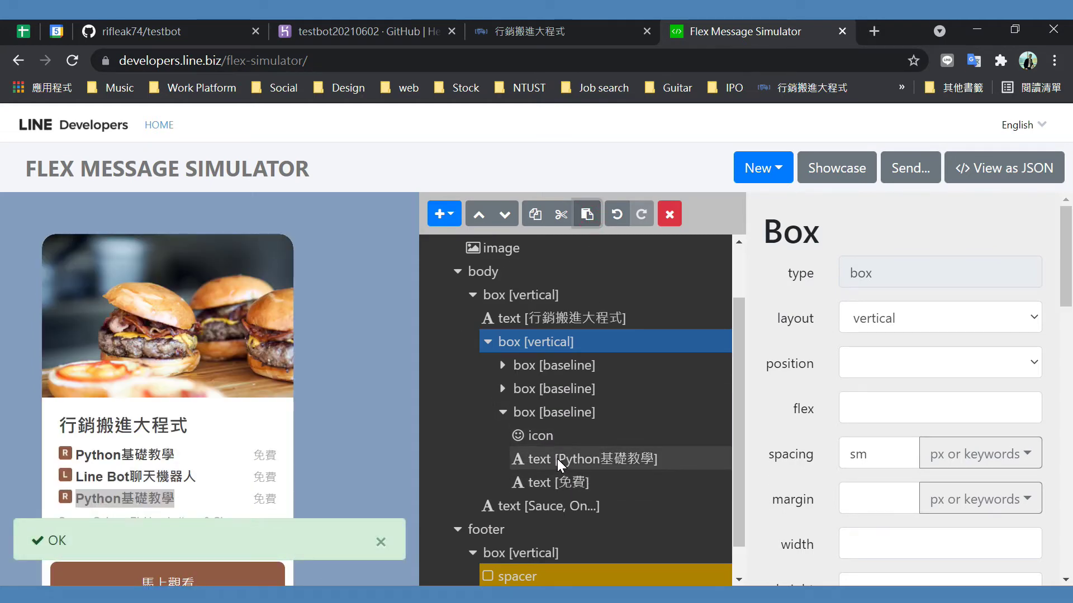
pyautogui.click(523, 36)
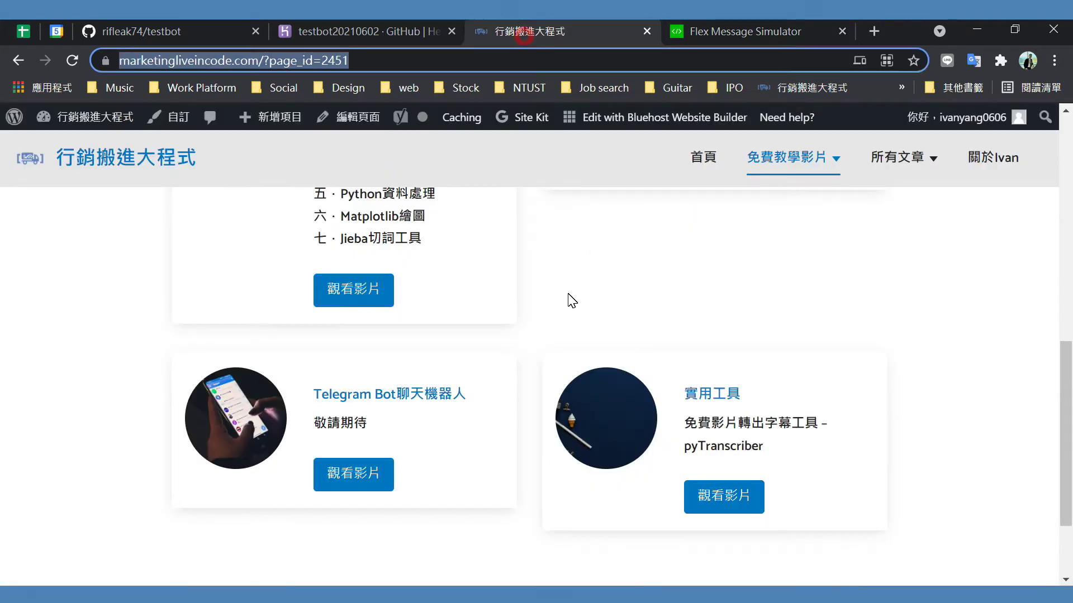
pyautogui.click(753, 31)
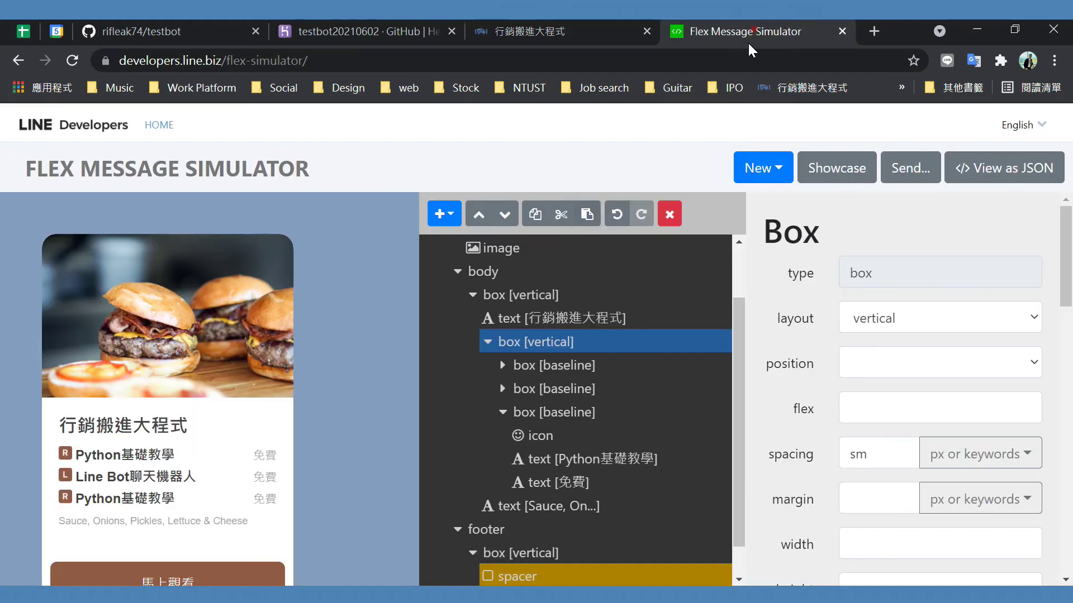
pyautogui.click(587, 214)
pyautogui.scroll(-1, 597, 444)
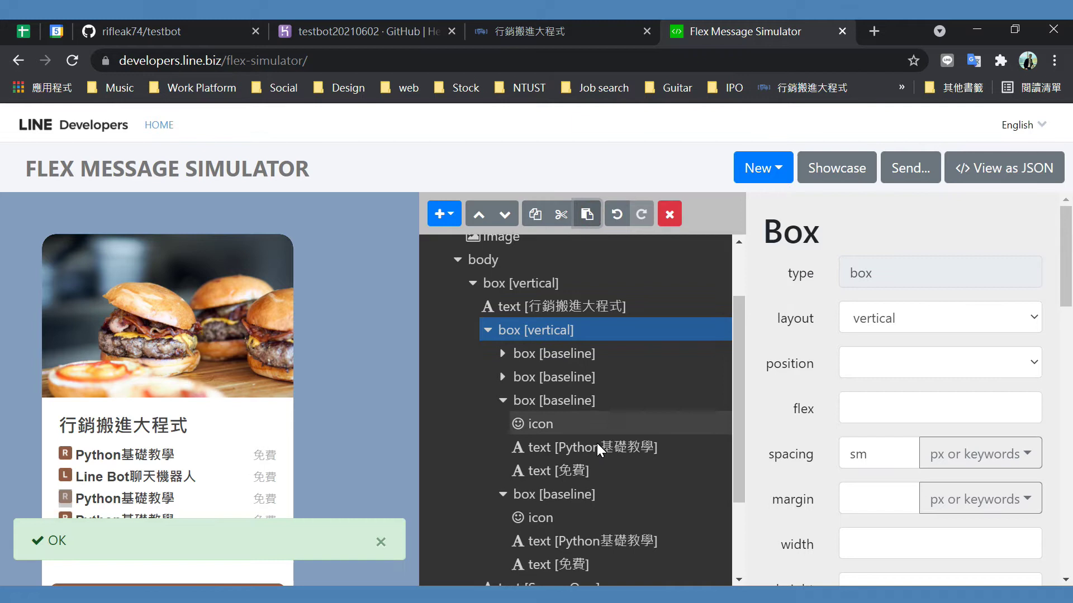
pyautogui.click(382, 541)
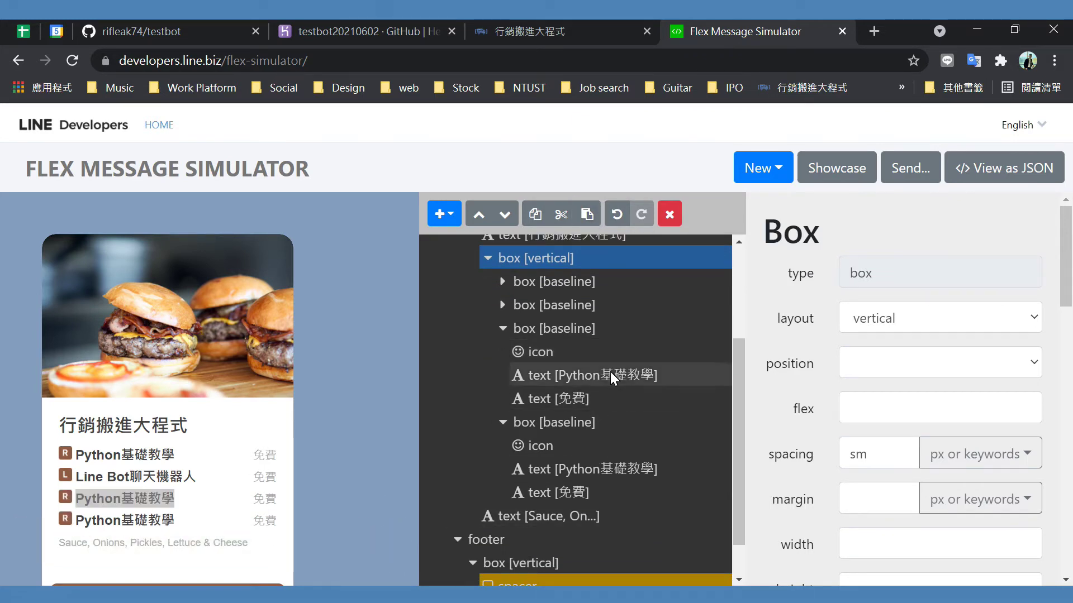
# Replace the third row's course name with Telegram Bot聊天機器人, copied from the 行銷搬進大程式 website
pyautogui.click(626, 375)
pyautogui.click(531, 31)
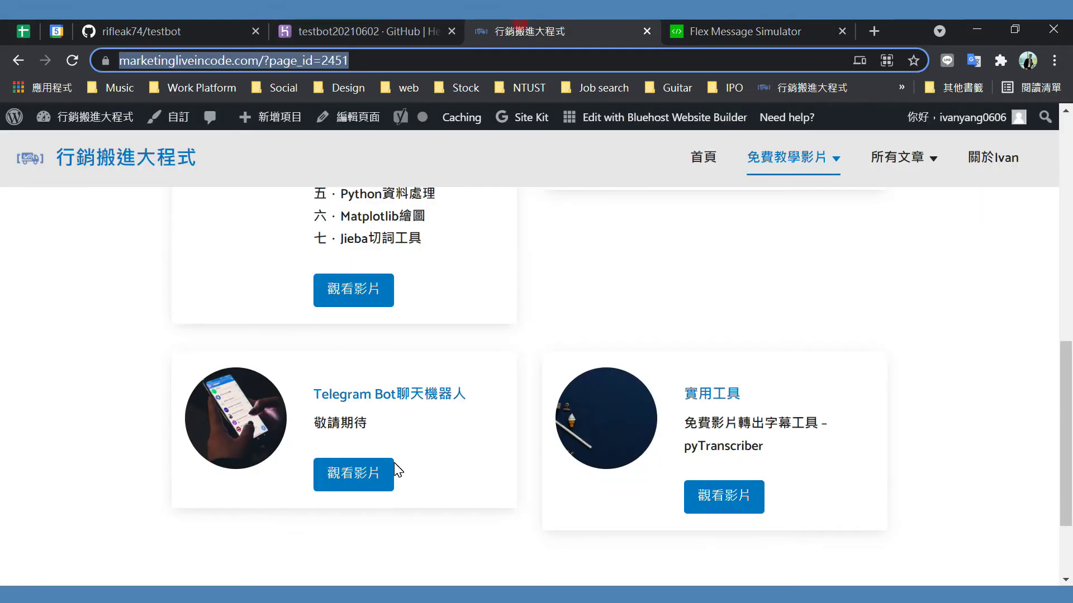
pyautogui.moveTo(479, 393); pyautogui.dragTo(297, 398)
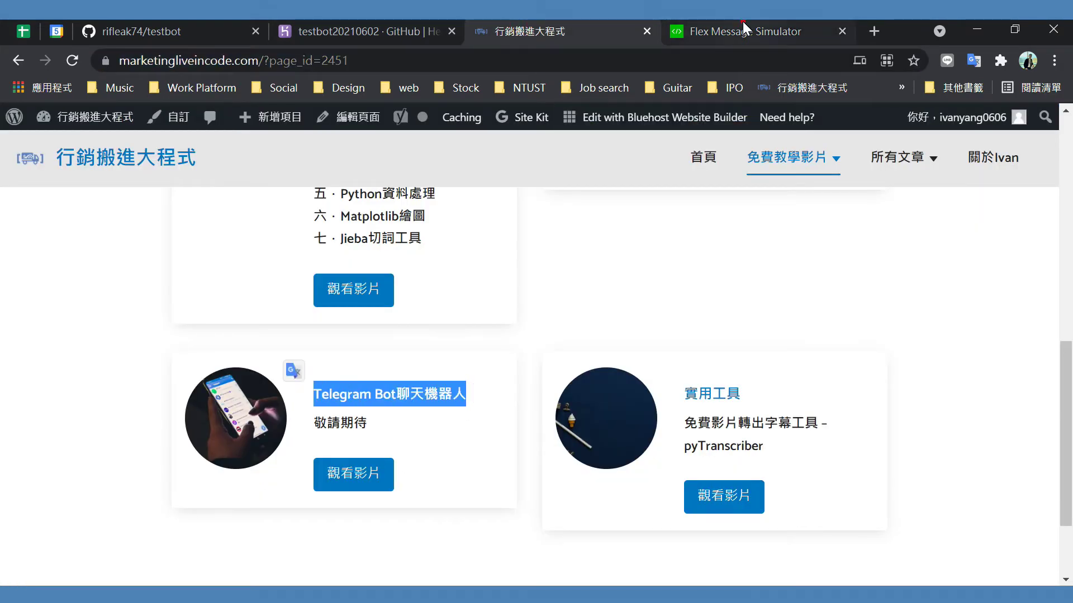
pyautogui.click(742, 28)
pyautogui.moveTo(947, 318); pyautogui.dragTo(782, 325)
pyautogui.hotkey('ctrl', 'v')
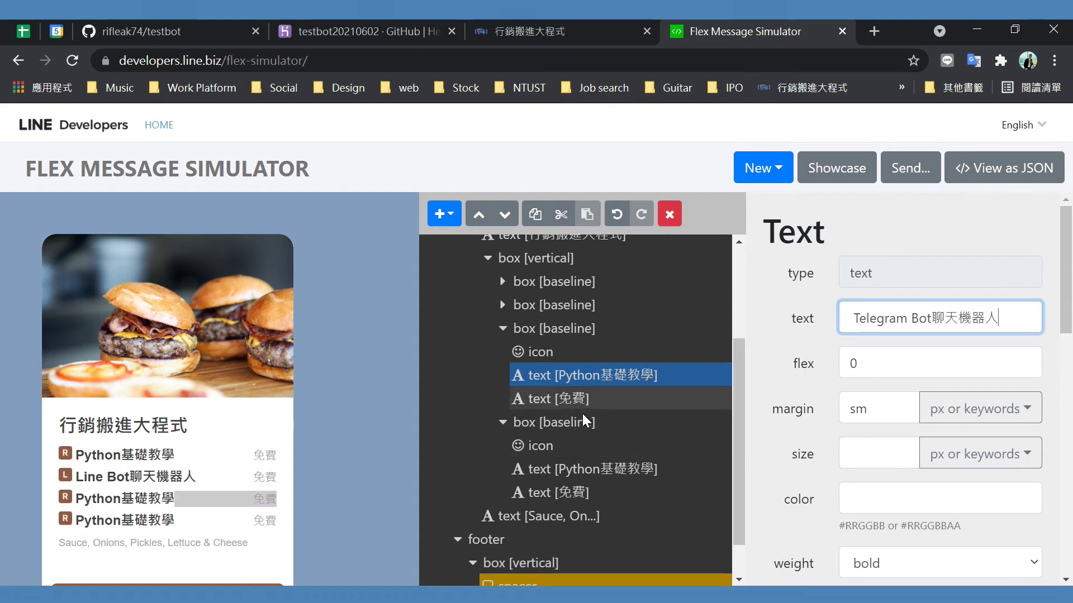
# Replace the fourth row's course name with 實用工具, copied from the 行銷搬進大程式 website
pyautogui.click(559, 32)
pyautogui.moveTo(751, 394); pyautogui.dragTo(684, 394)
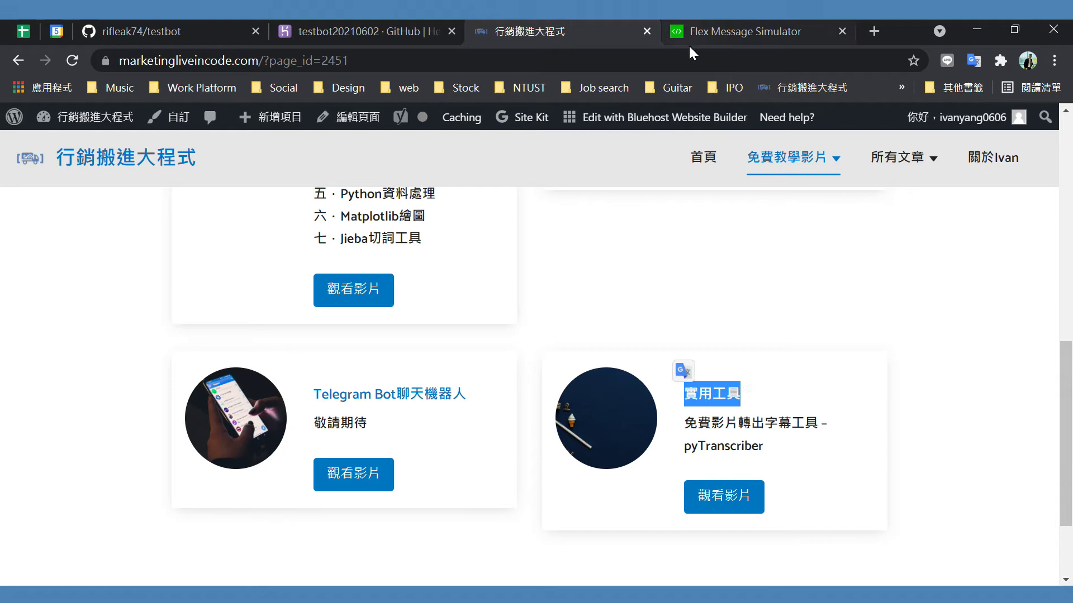
pyautogui.click(706, 38)
pyautogui.click(598, 472)
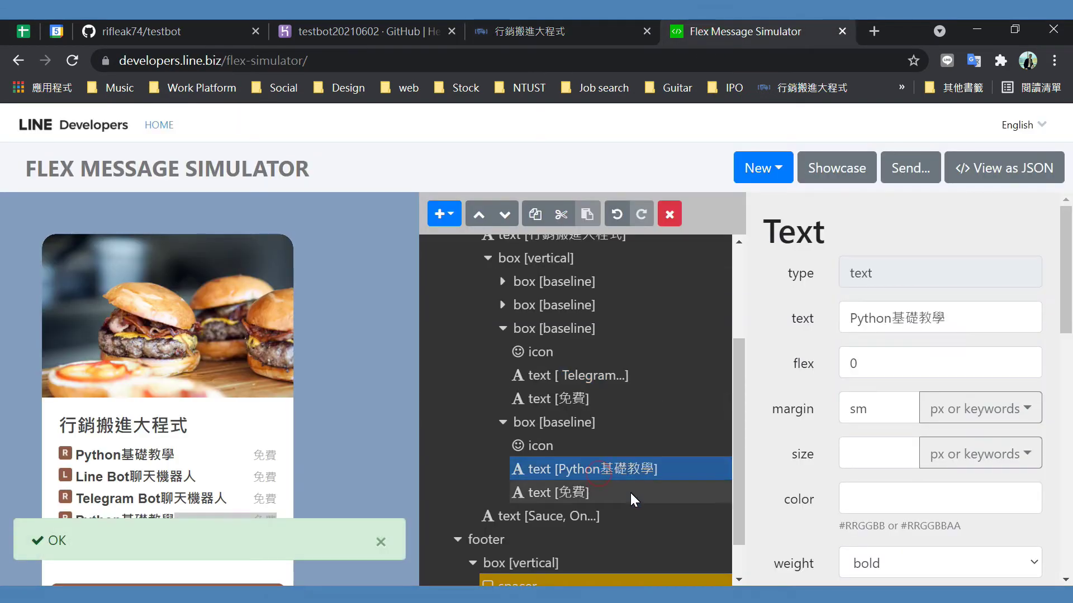
pyautogui.tripleClick(955, 318)
pyautogui.hotkey('ctrl', 'v')
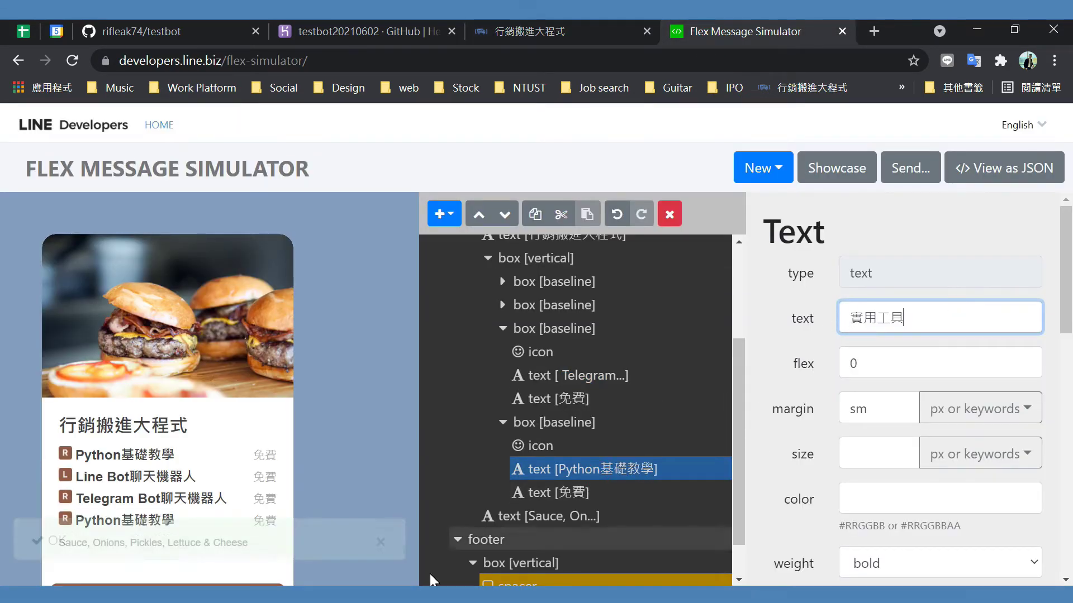
pyautogui.click(759, 385)
pyautogui.click(385, 541)
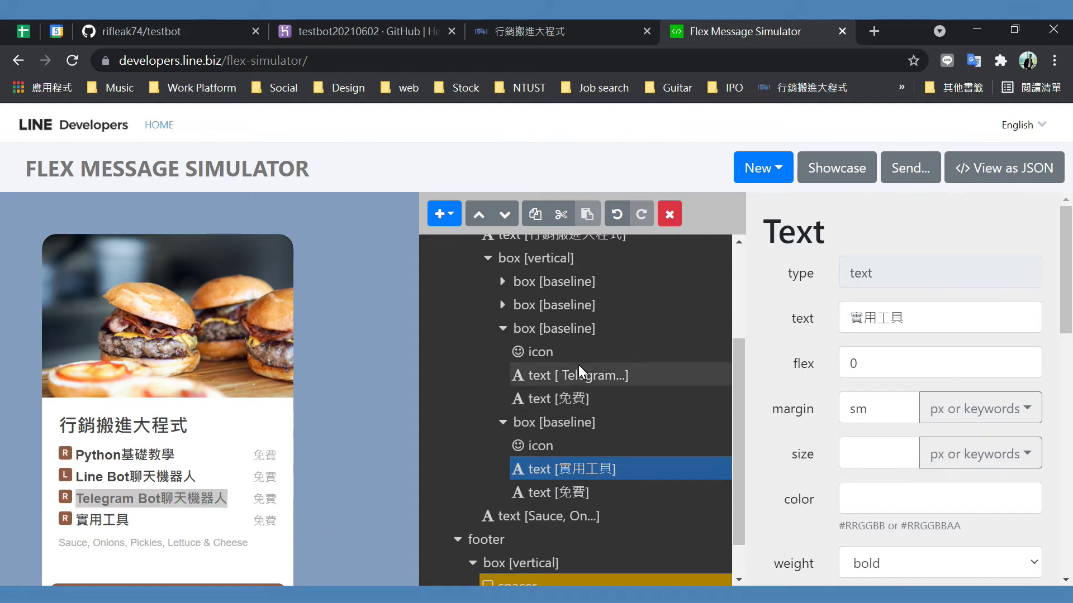
# Replace the small text below the course rows with #Python #實用 #工具, using the finished message on the mirrored phone as reference
pyautogui.scroll(-1, 578, 364)
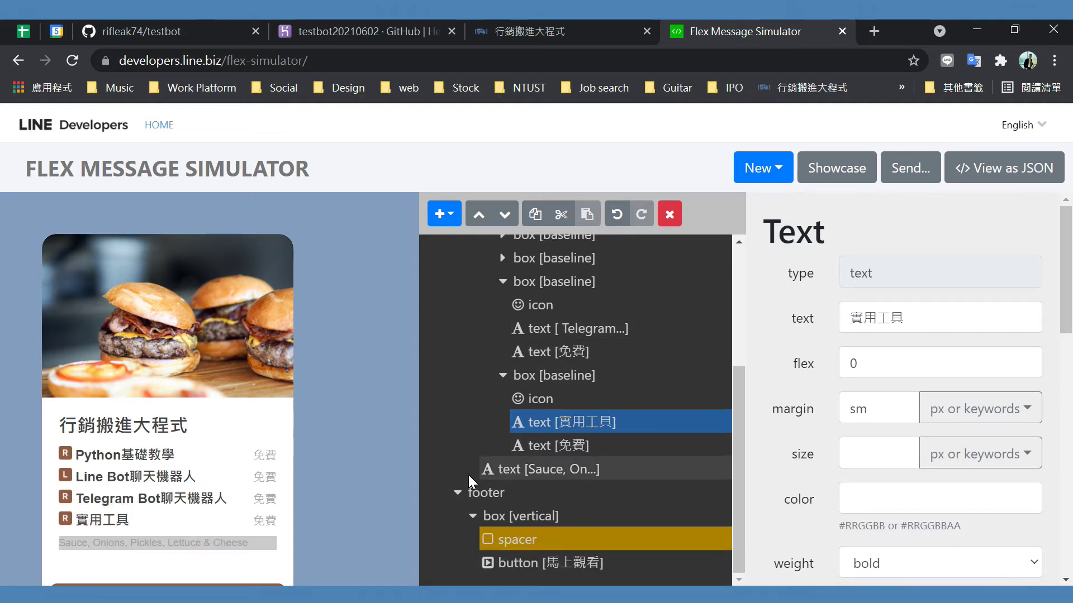
pyautogui.click(551, 474)
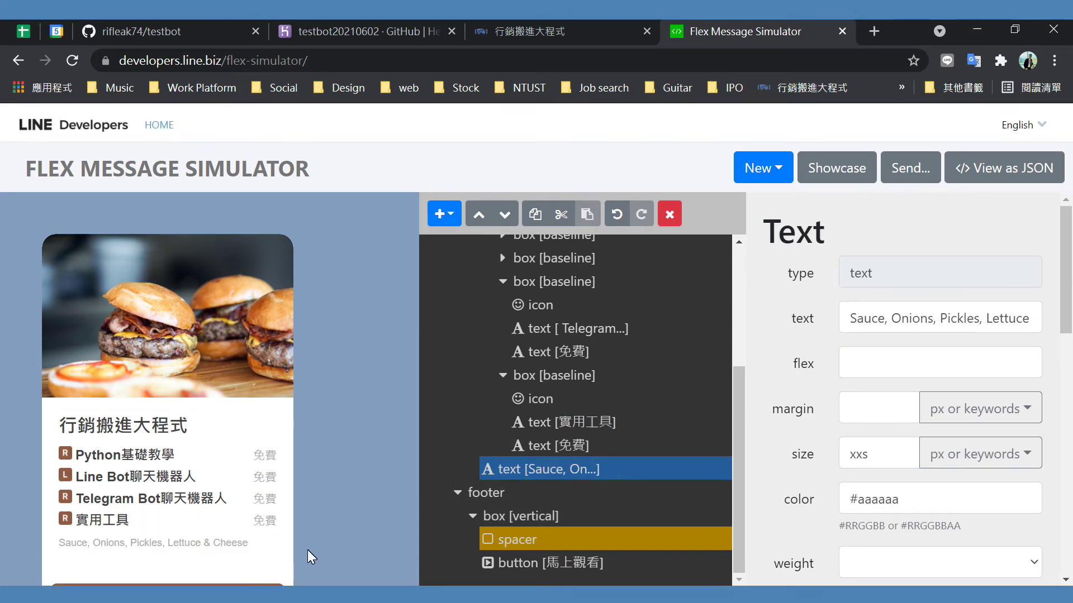
pyautogui.click(274, 531)
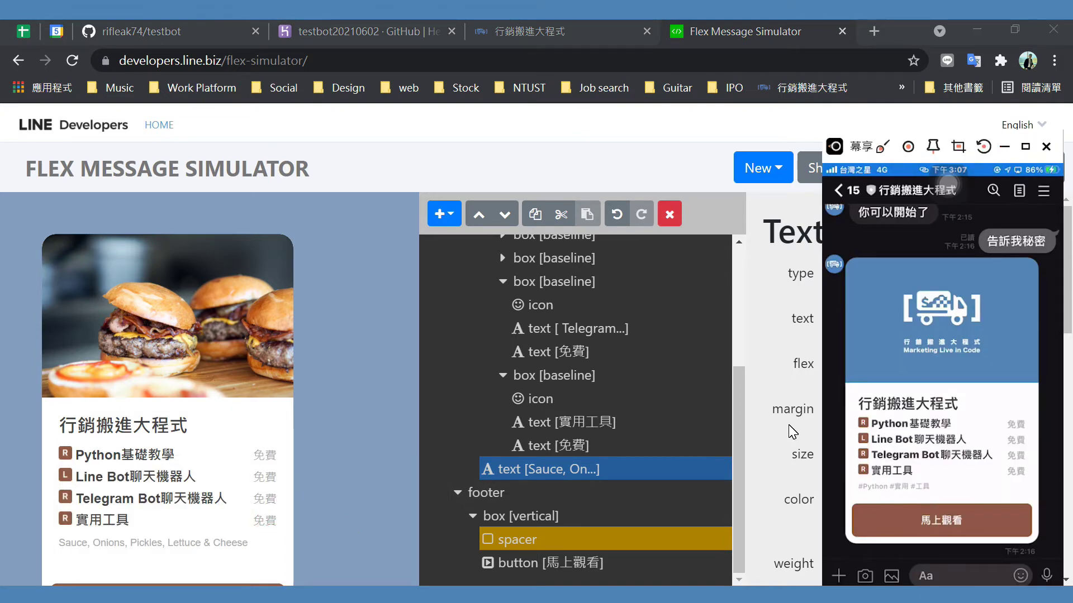
pyautogui.click(750, 335)
pyautogui.click(1008, 144)
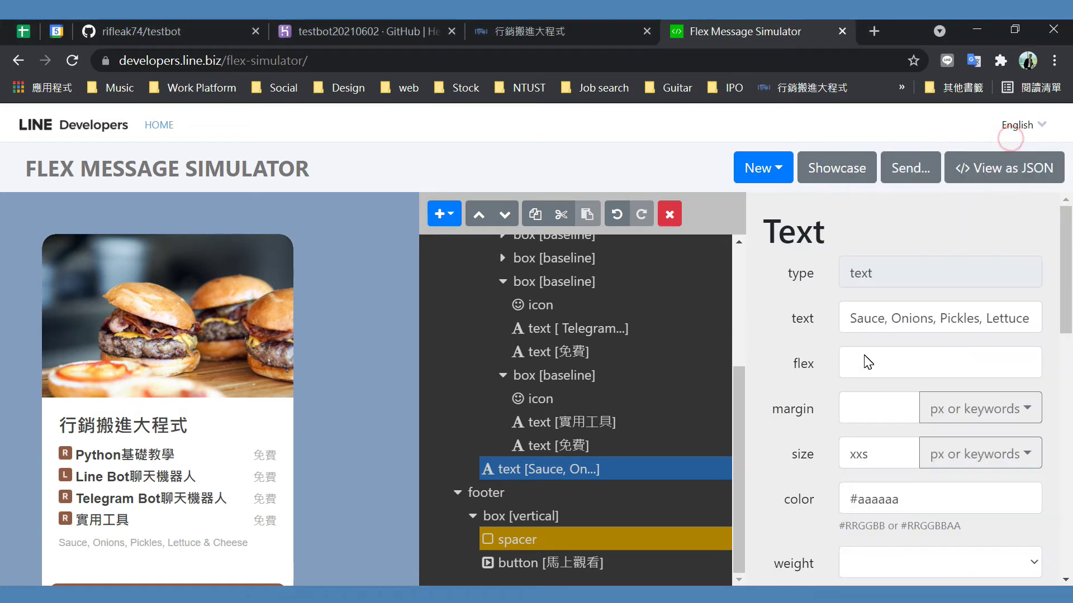
pyautogui.tripleClick(868, 323)
pyautogui.write('#')
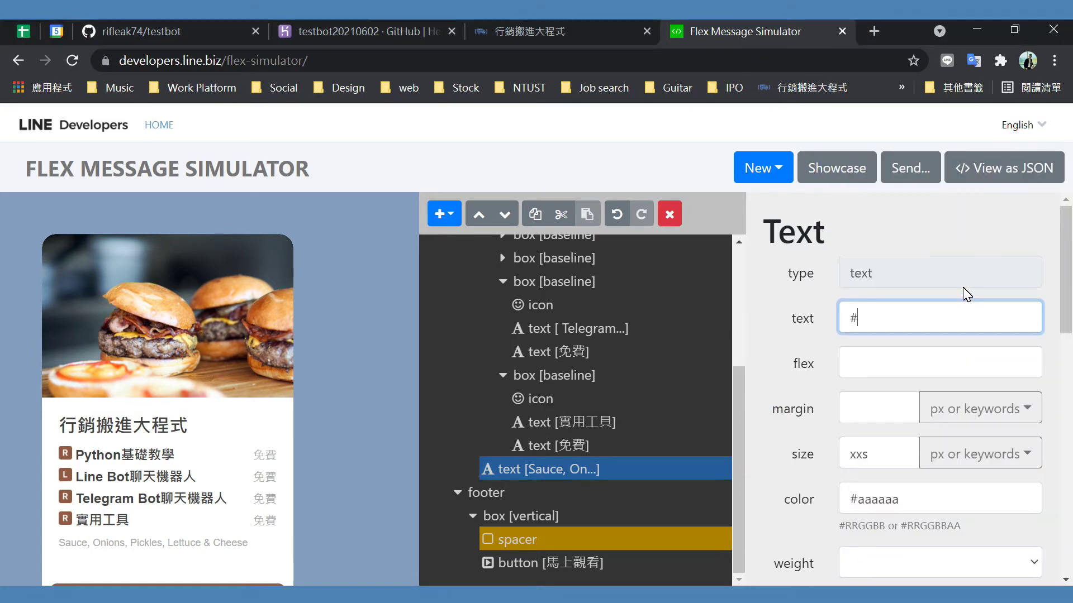
pyautogui.write('Python #實用 #e')
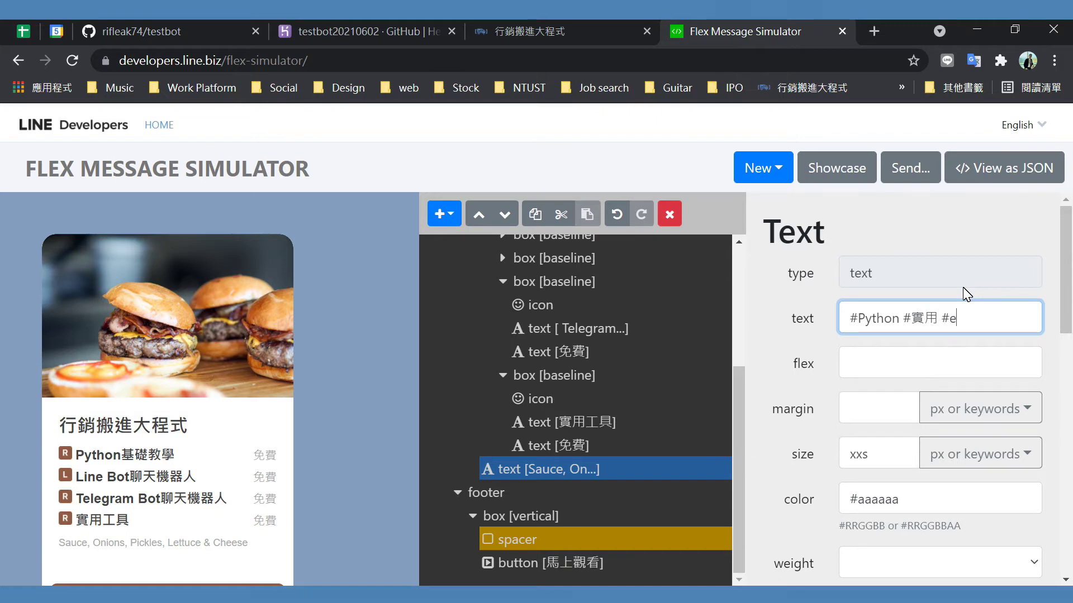
pyautogui.press('BackSpace')
pyautogui.write('工具')
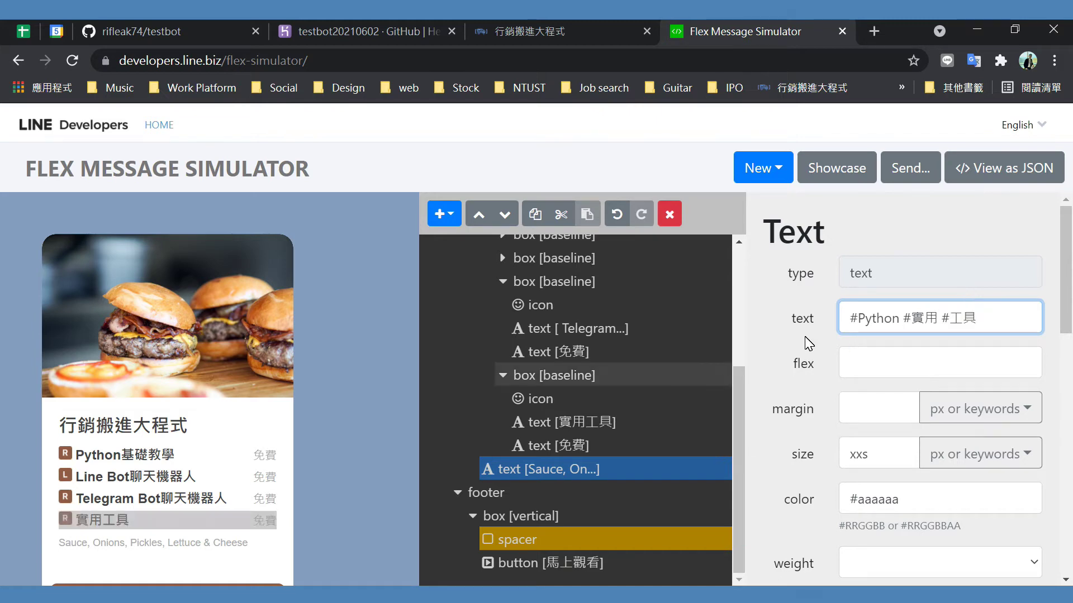
pyautogui.click(790, 321)
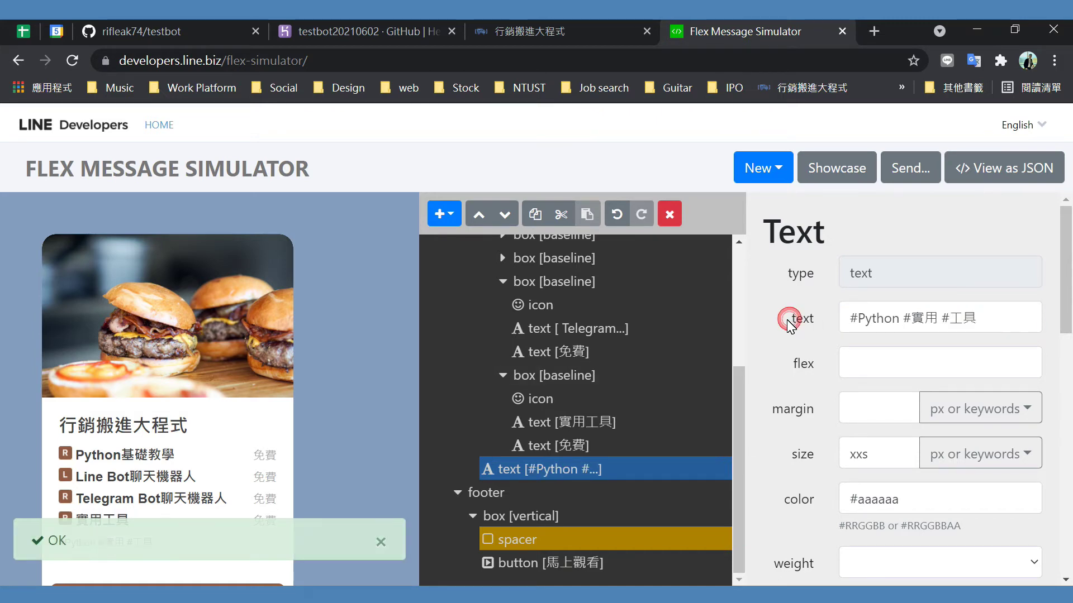
pyautogui.click(389, 548)
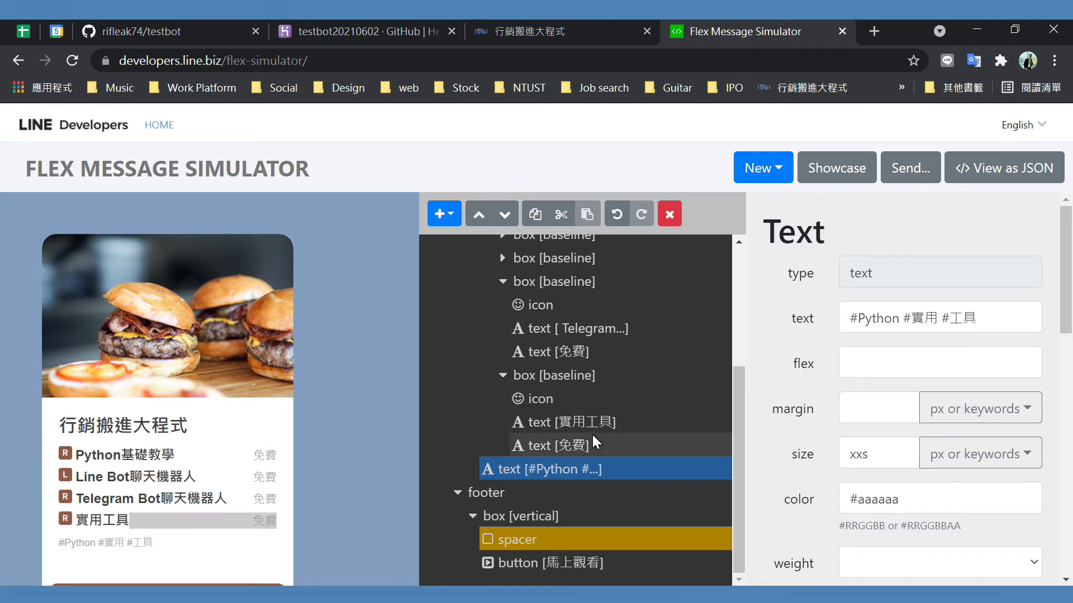
pyautogui.scroll(4, 595, 442)
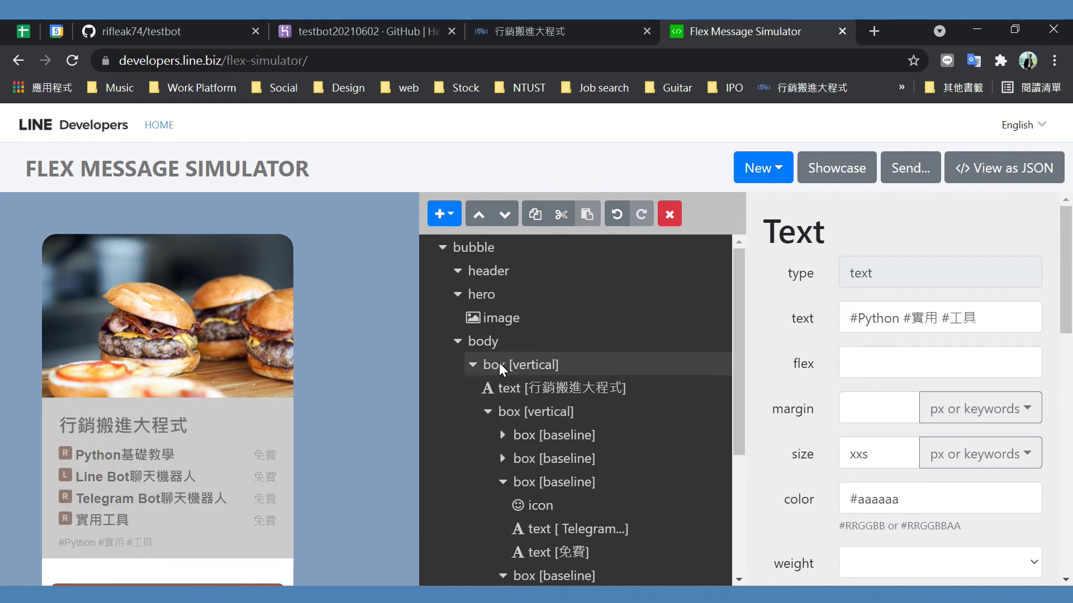
pyautogui.click(513, 317)
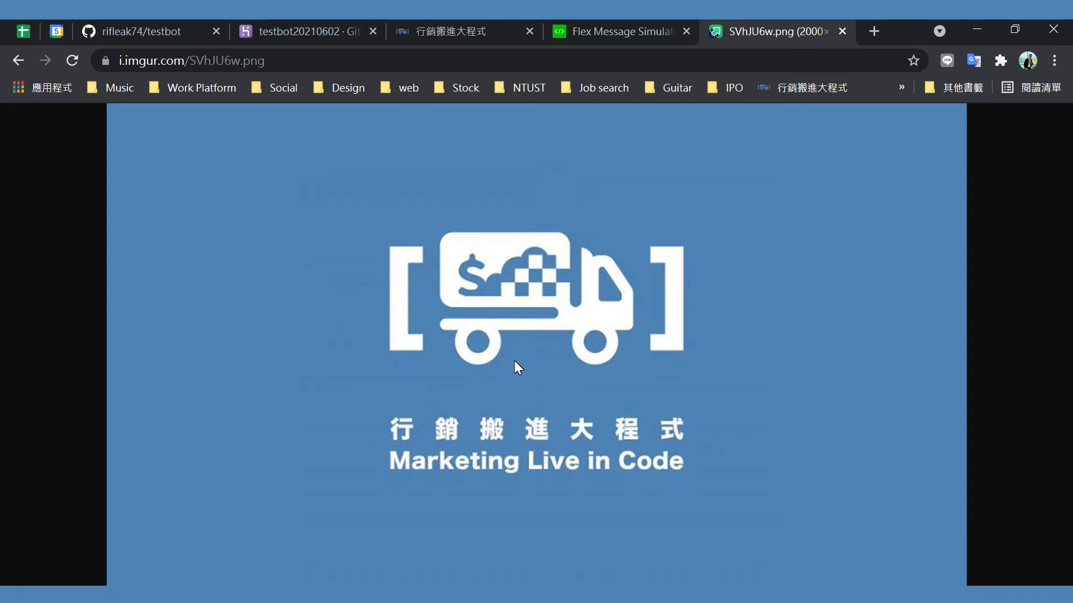
pyautogui.click(282, 60)
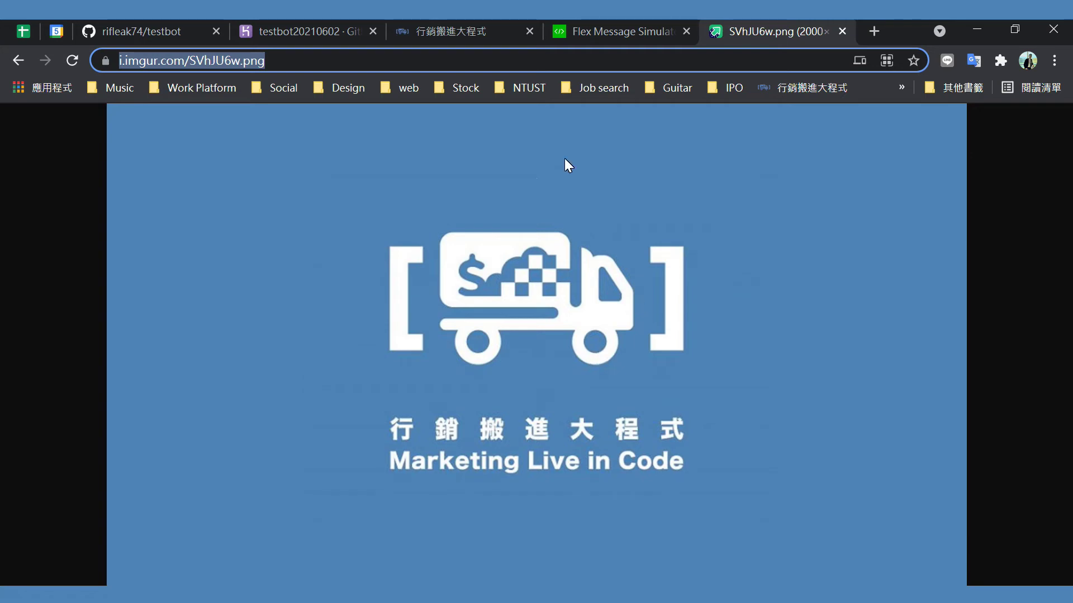
pyautogui.click(596, 24)
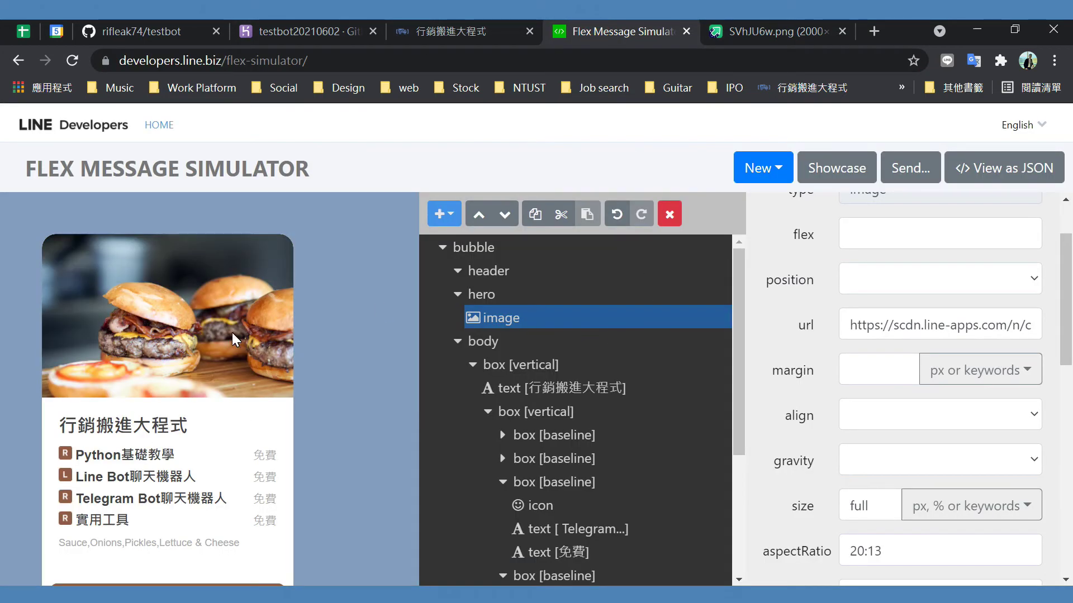
pyautogui.click(873, 325)
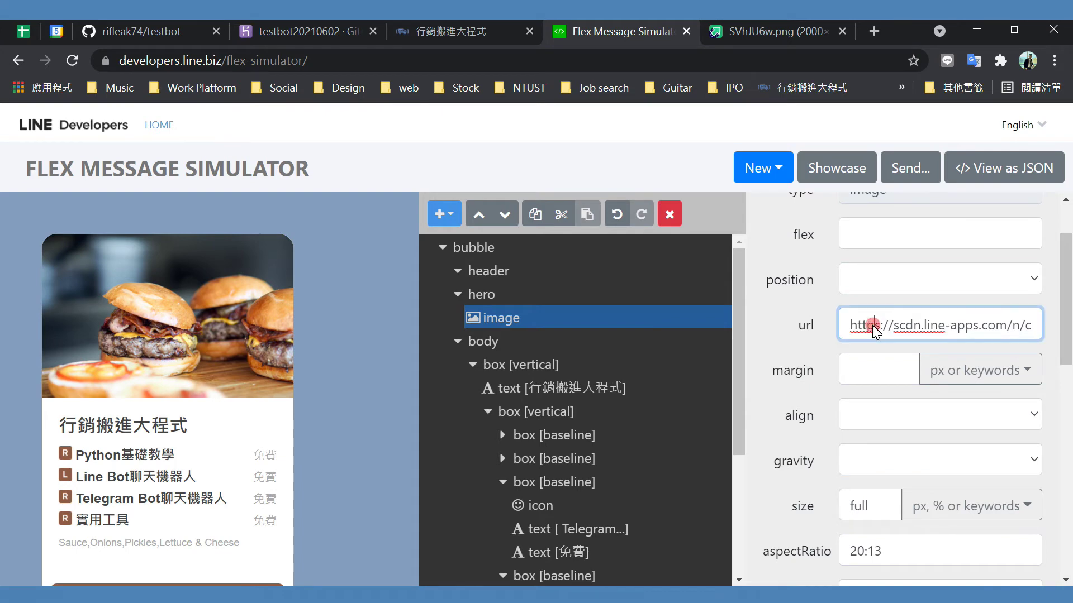
pyautogui.hotkey('ctrl', 'a')
pyautogui.hotkey('ctrl', 'v')
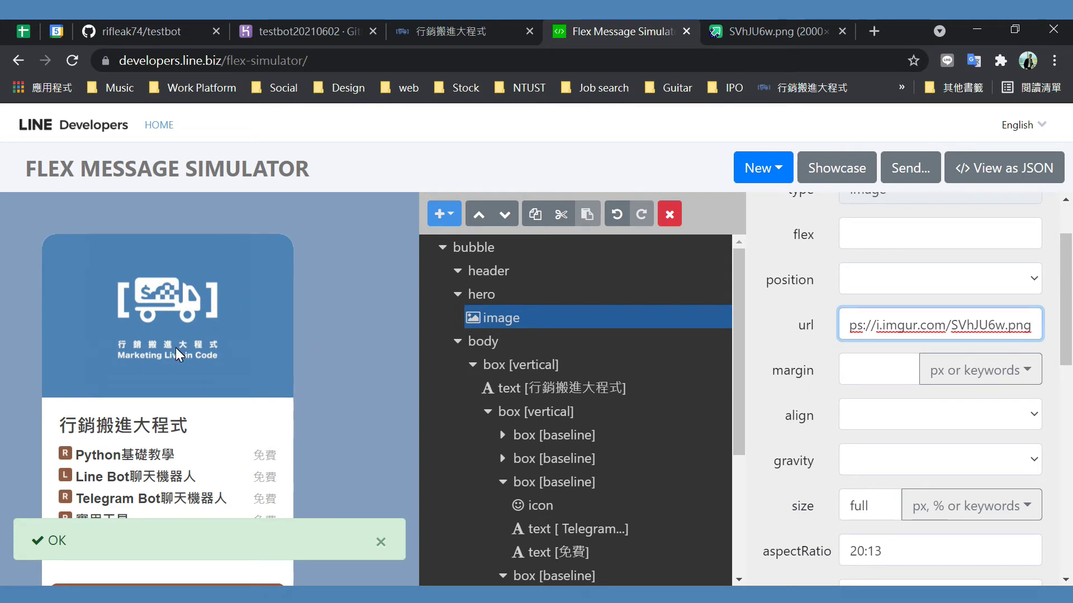
pyautogui.click(381, 541)
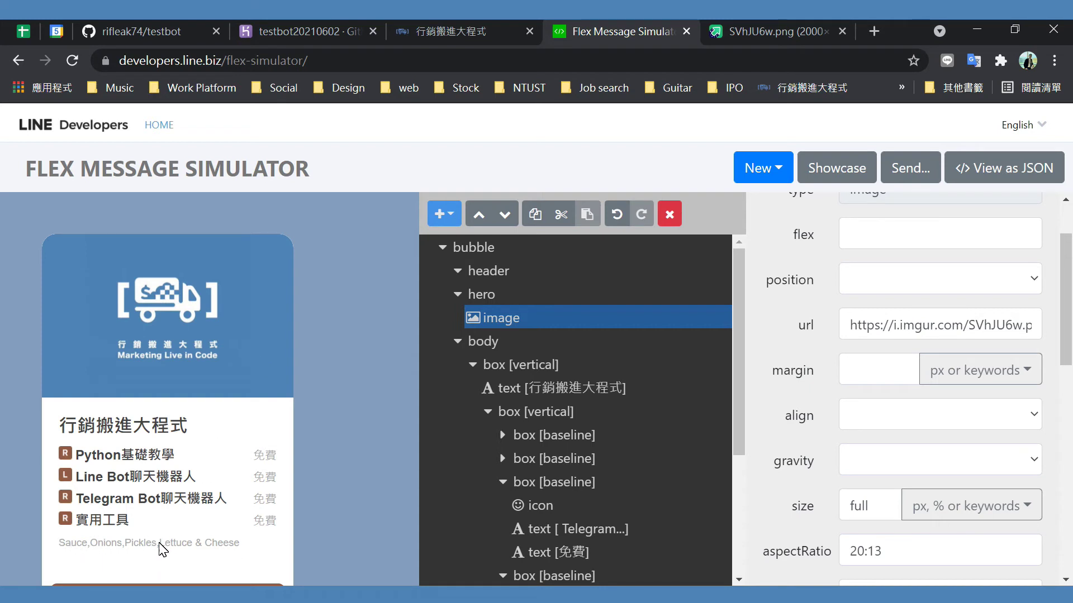
# Replace the small Sauce,Onions text below the course rows with #Python #行銷 #工具
pyautogui.scroll(-3, 455, 457)
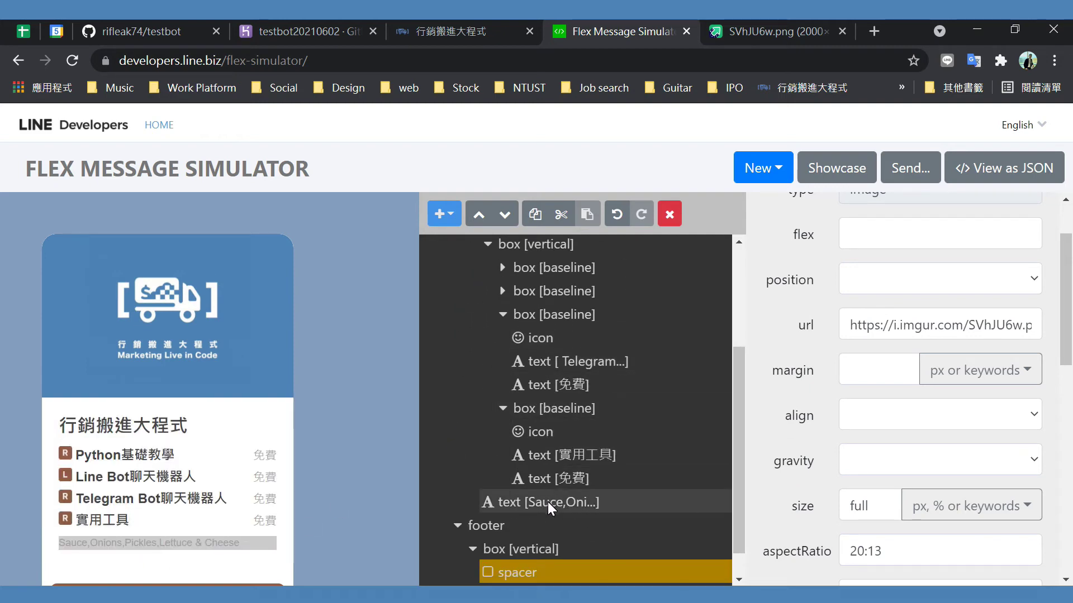
pyautogui.click(548, 501)
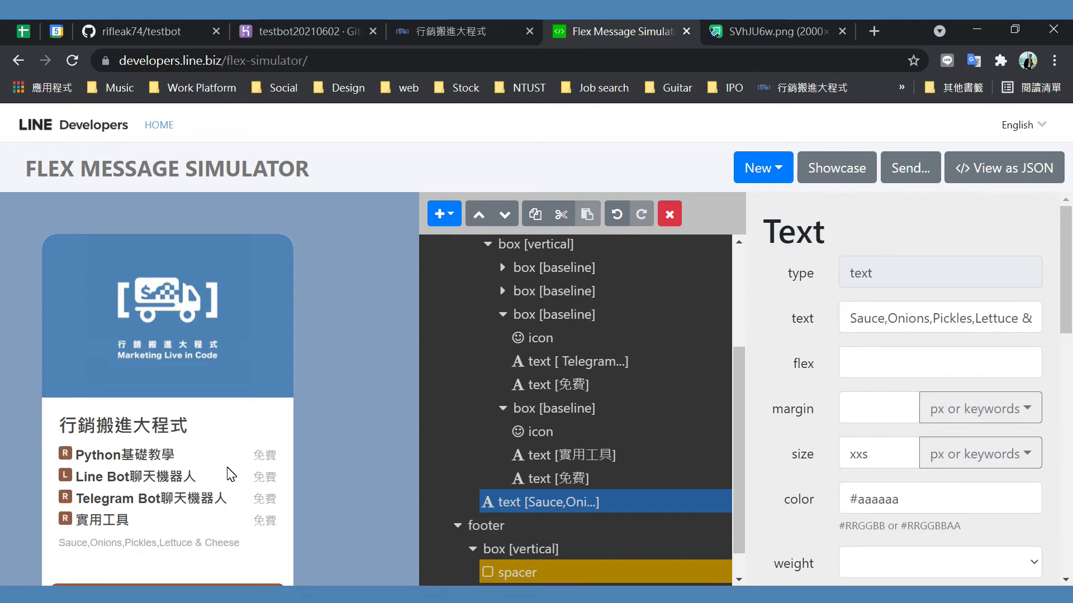
pyautogui.click(979, 330)
pyautogui.hotkey('ctrl', 'a')
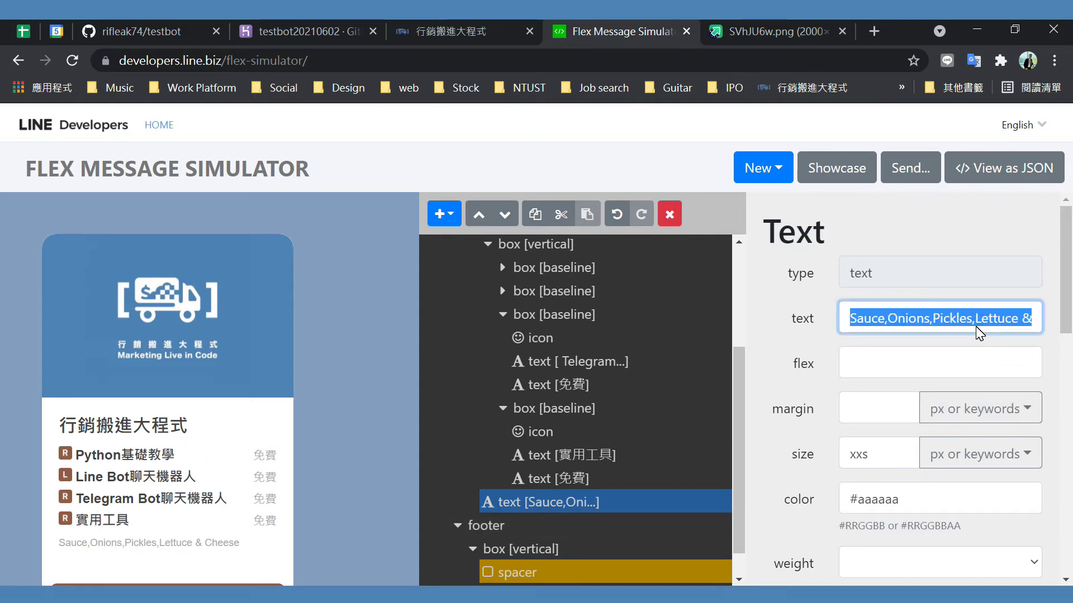
pyautogui.write('#Python')
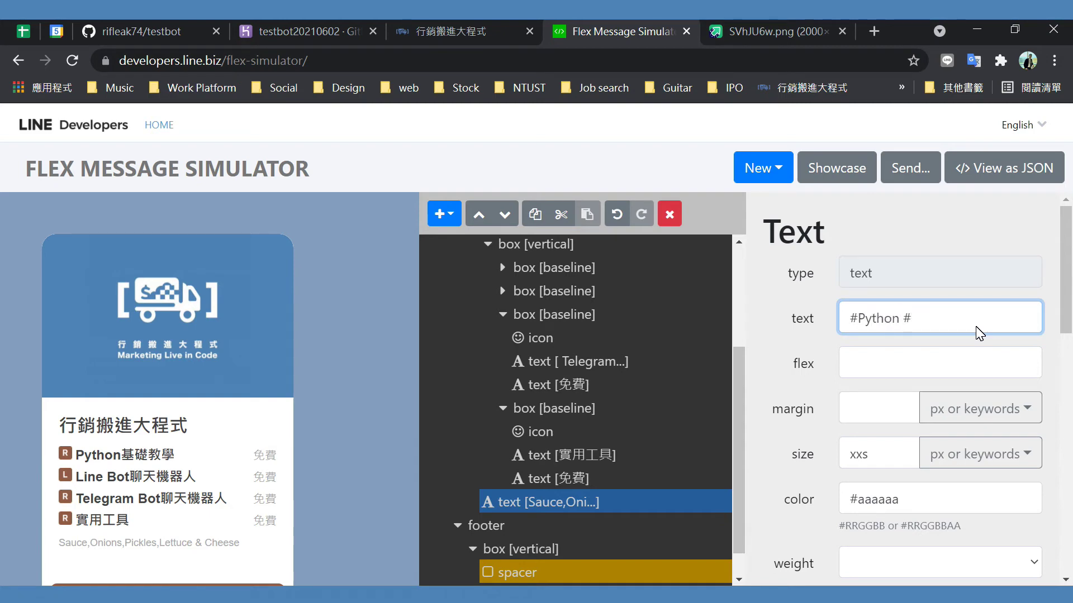
pyautogui.write(' #行銷 #工具')
pyautogui.press('Return')
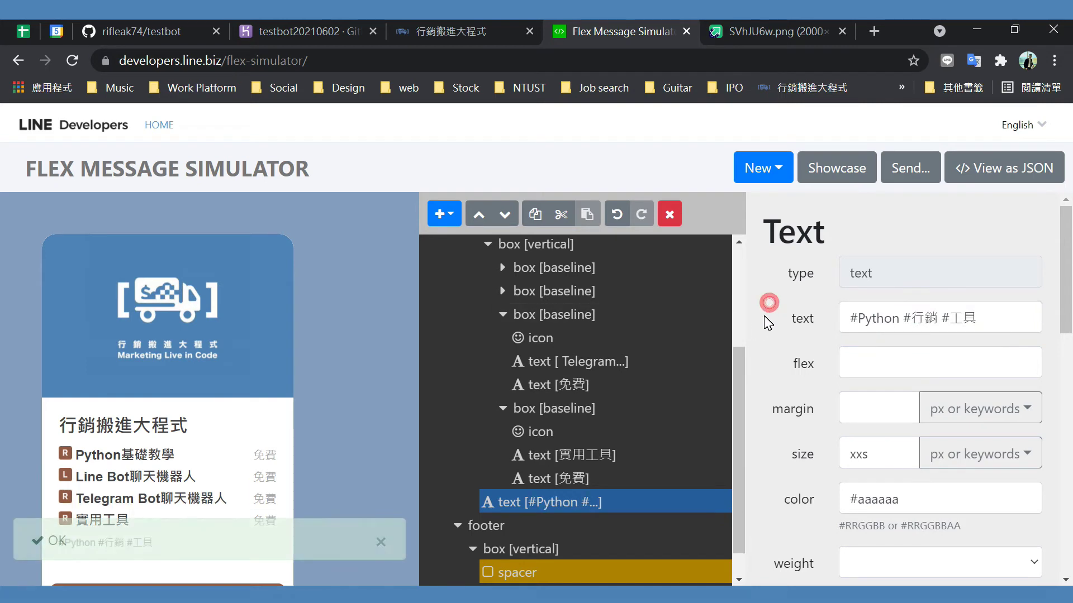
pyautogui.click(380, 542)
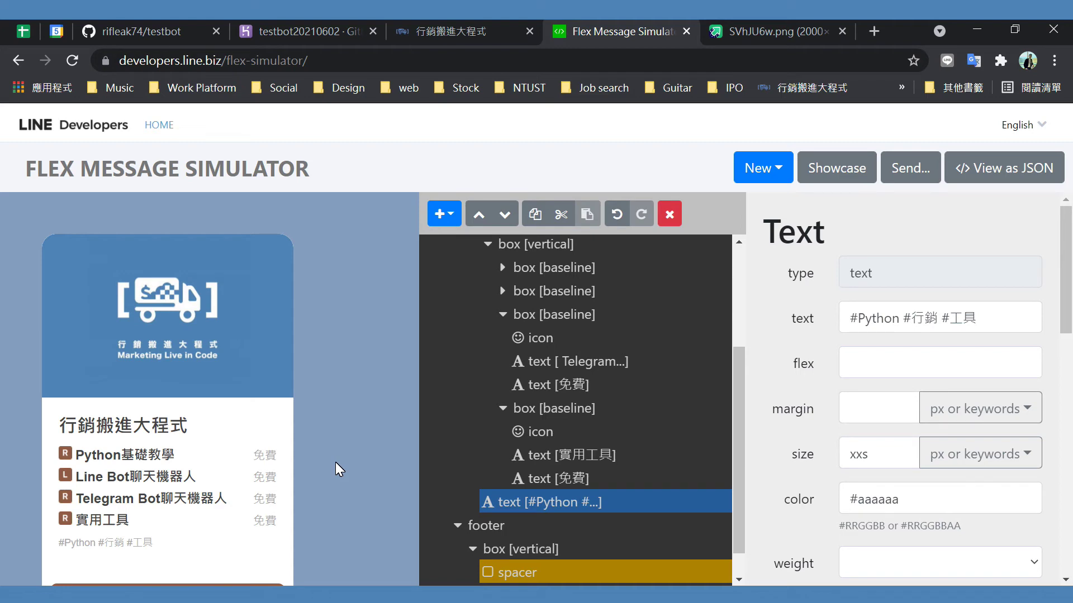
# Select the footer's highlighted spacer and read the support notice in its properties
pyautogui.scroll(-1, 575, 402)
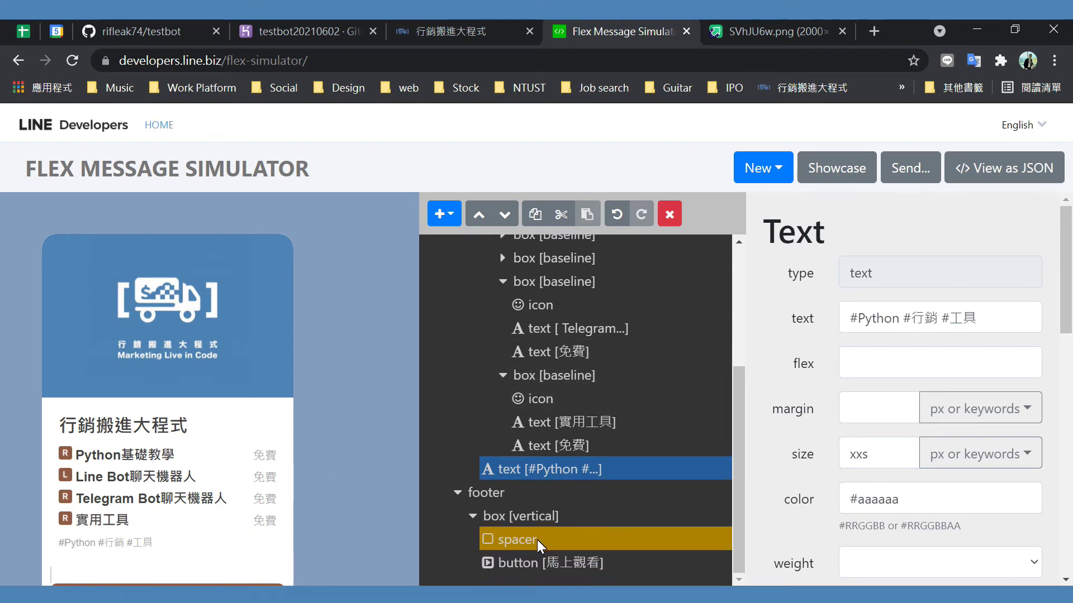
pyautogui.scroll(3, 567, 386)
pyautogui.scroll(-3, 601, 421)
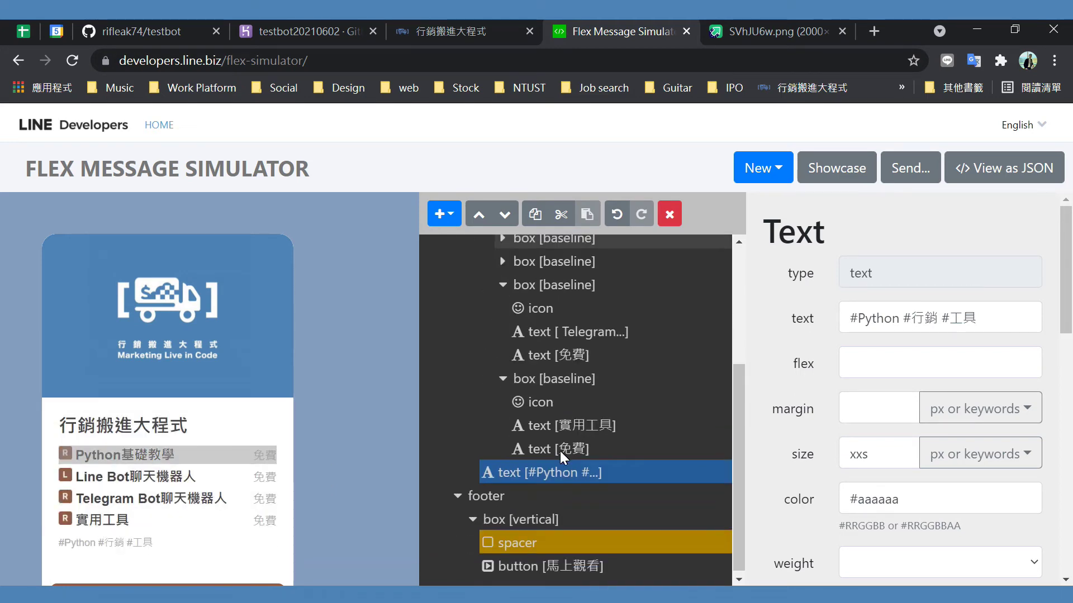
pyautogui.click(514, 546)
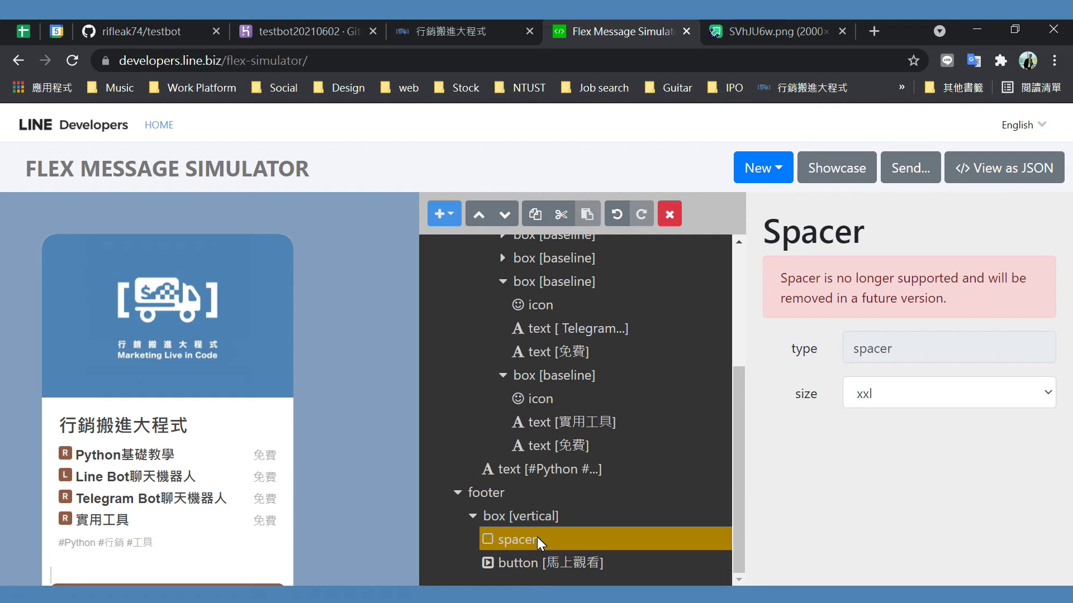
pyautogui.moveTo(957, 302)
pyautogui.mouseDown()
pyautogui.moveTo(775, 278)
pyautogui.moveTo(970, 309)
pyautogui.mouseUp()
pyautogui.click(823, 295)
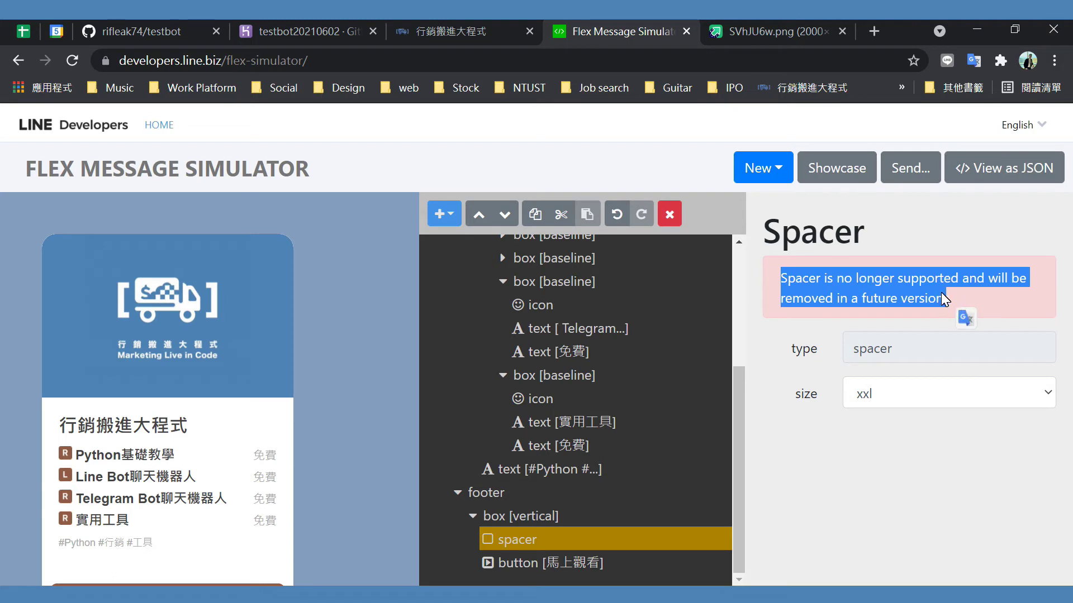
pyautogui.click(937, 291)
pyautogui.moveTo(974, 295); pyautogui.dragTo(779, 273)
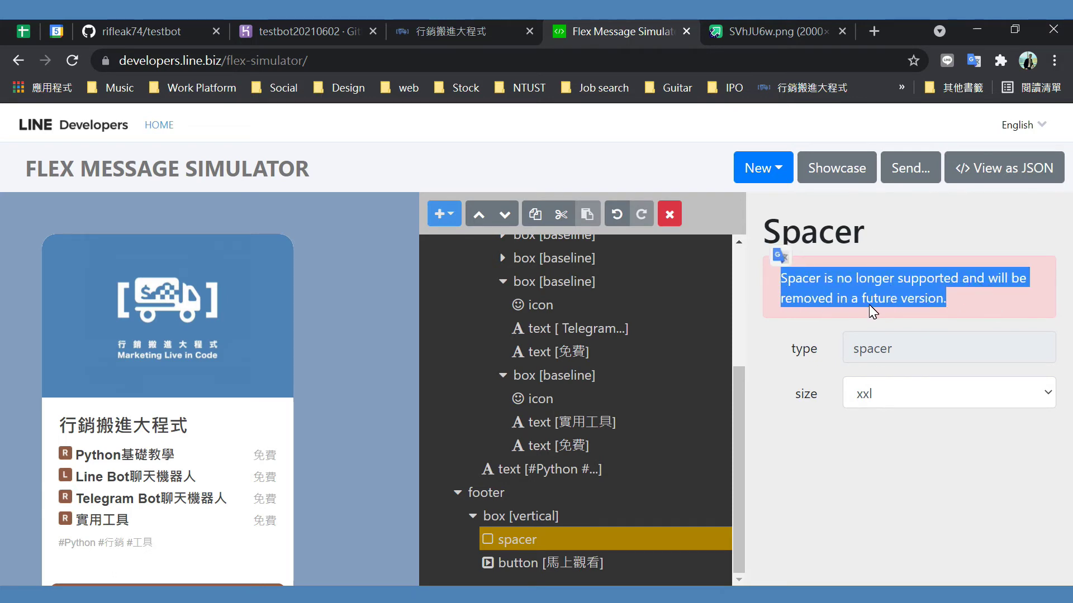
# Delete the spacer above the 馬上觀看 button from the footer's vertical box
pyautogui.click(584, 515)
pyautogui.click(567, 540)
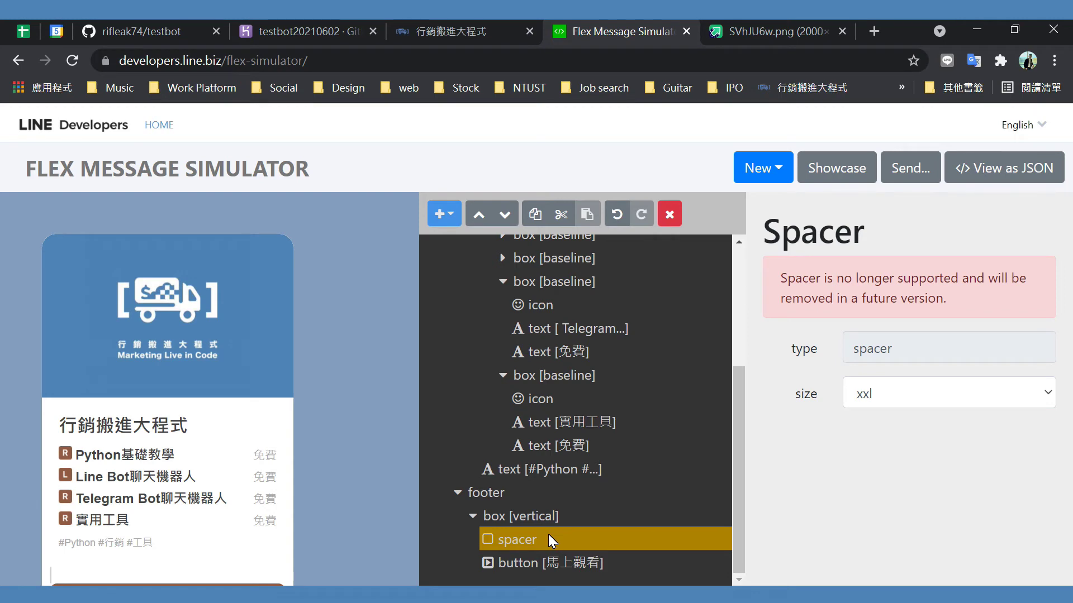
pyautogui.click(520, 541)
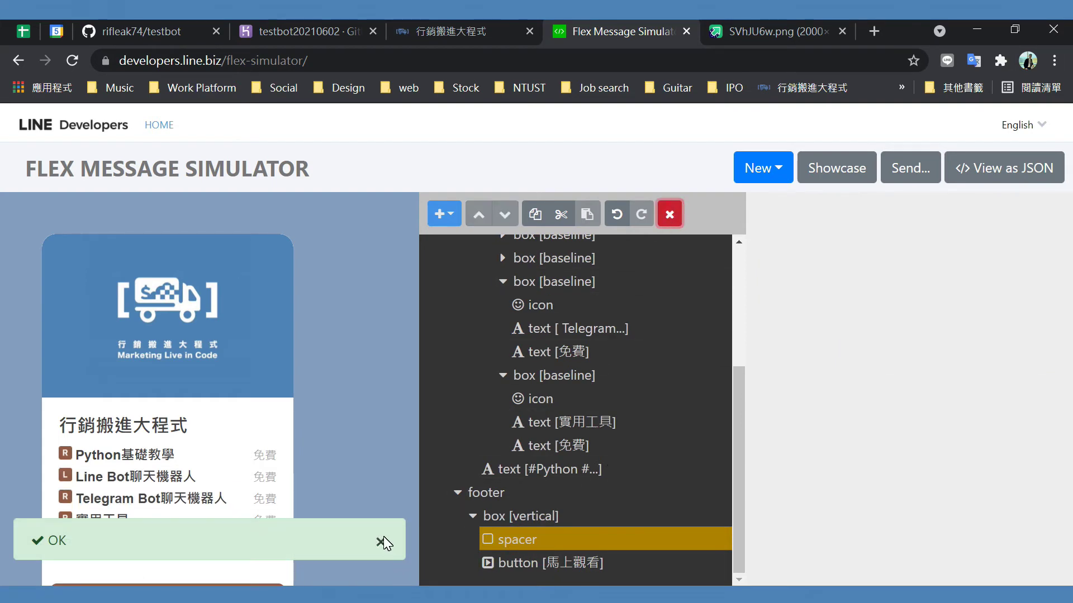
pyautogui.click(382, 542)
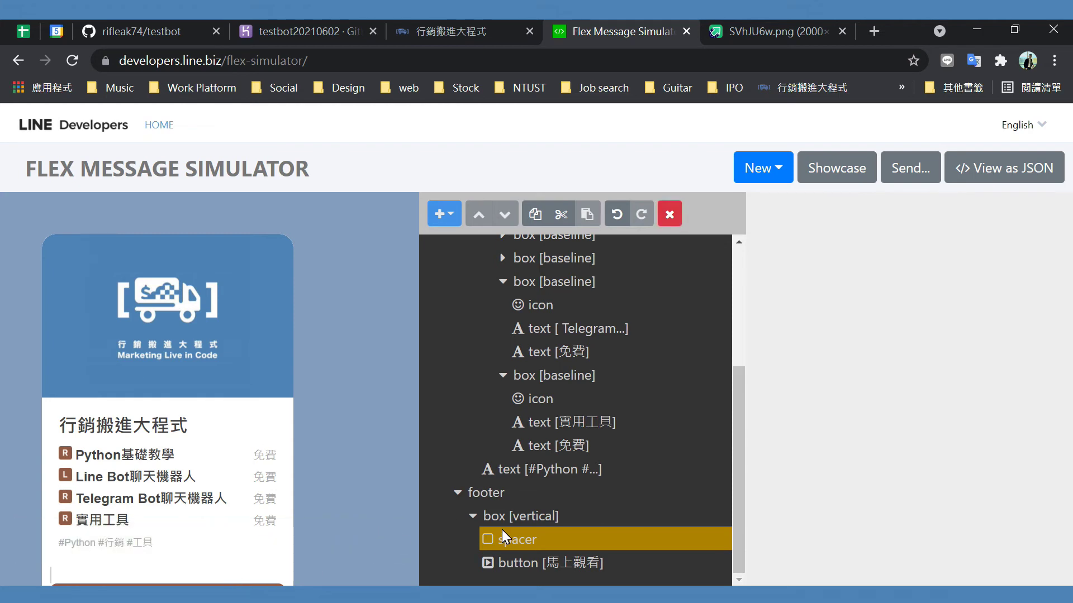
pyautogui.click(539, 514)
pyautogui.click(540, 537)
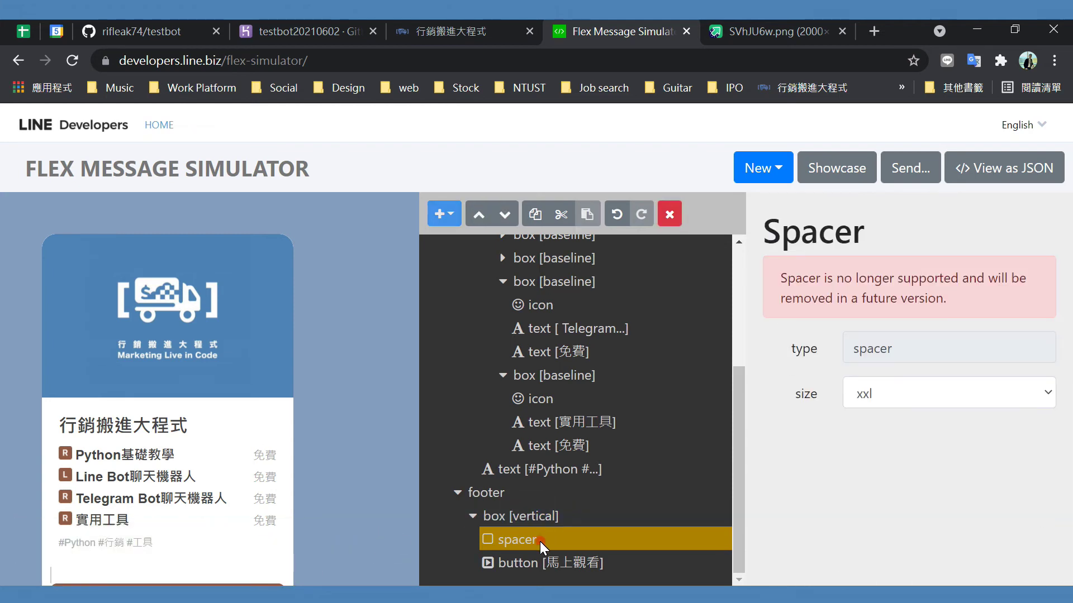
pyautogui.click(670, 213)
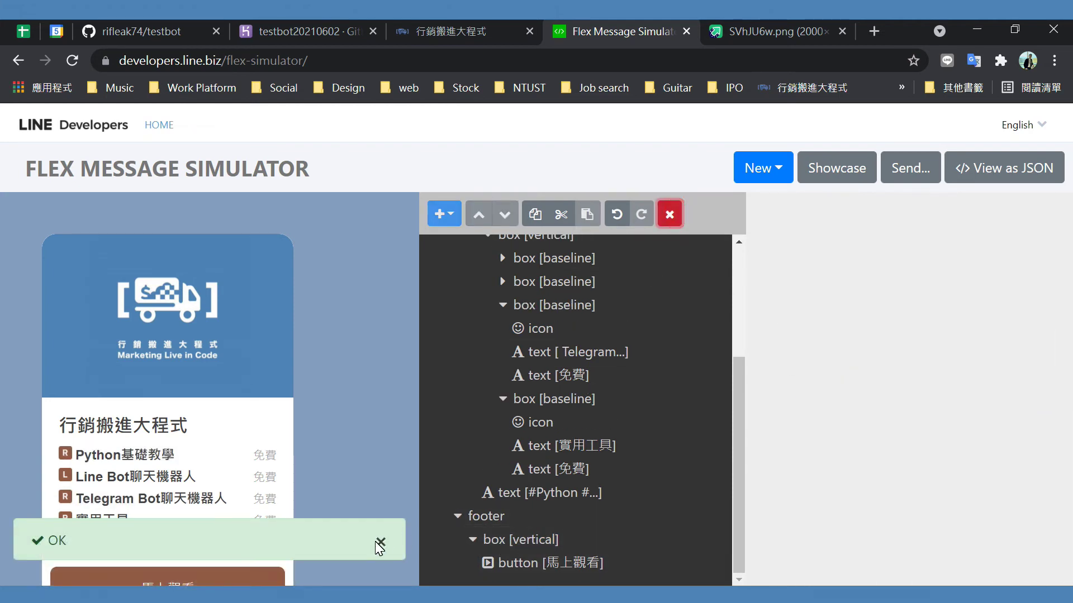
pyautogui.click(374, 542)
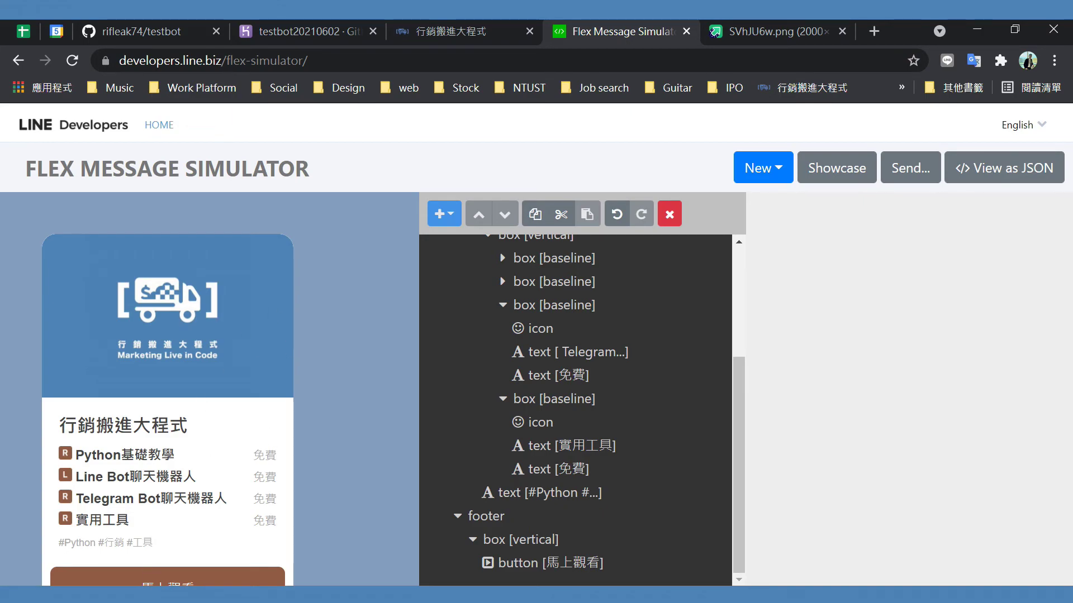
# Check the JSON placeholder of contents in app.py in Visual Studio Code, and show the finished message as JSON in the simulator
pyautogui.hotkey('alt', 'Tab')
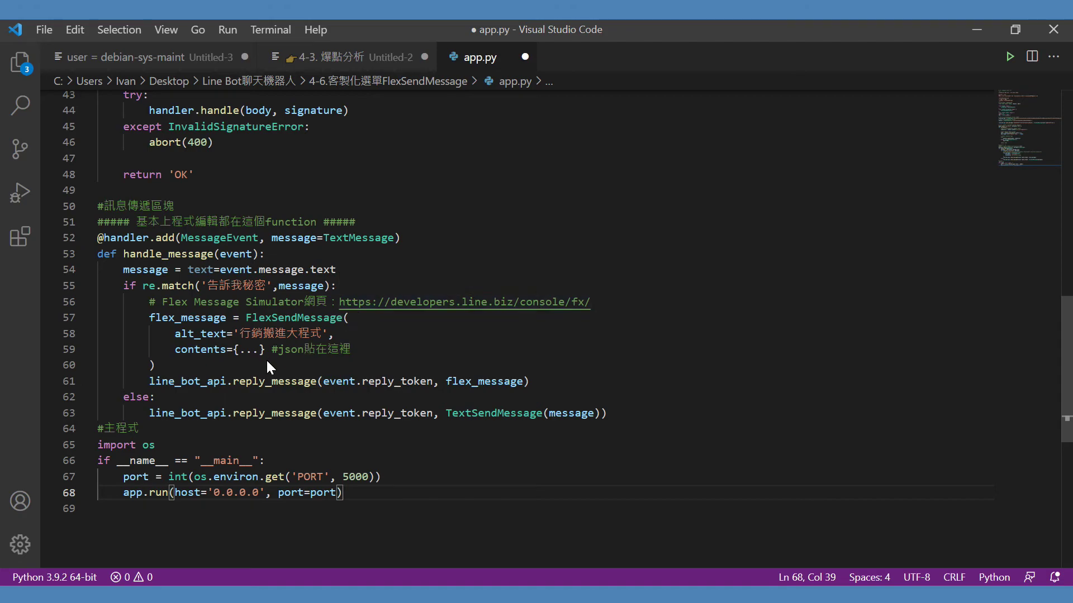
pyautogui.hotkey('alt', 'Tab')
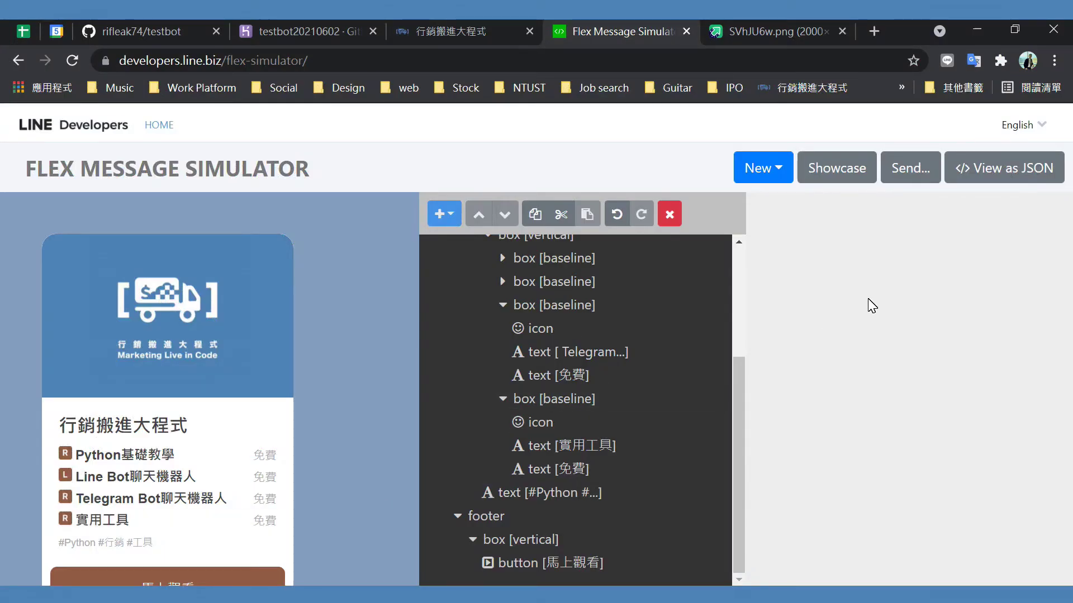
pyautogui.click(999, 168)
pyautogui.scroll(5, 547, 356)
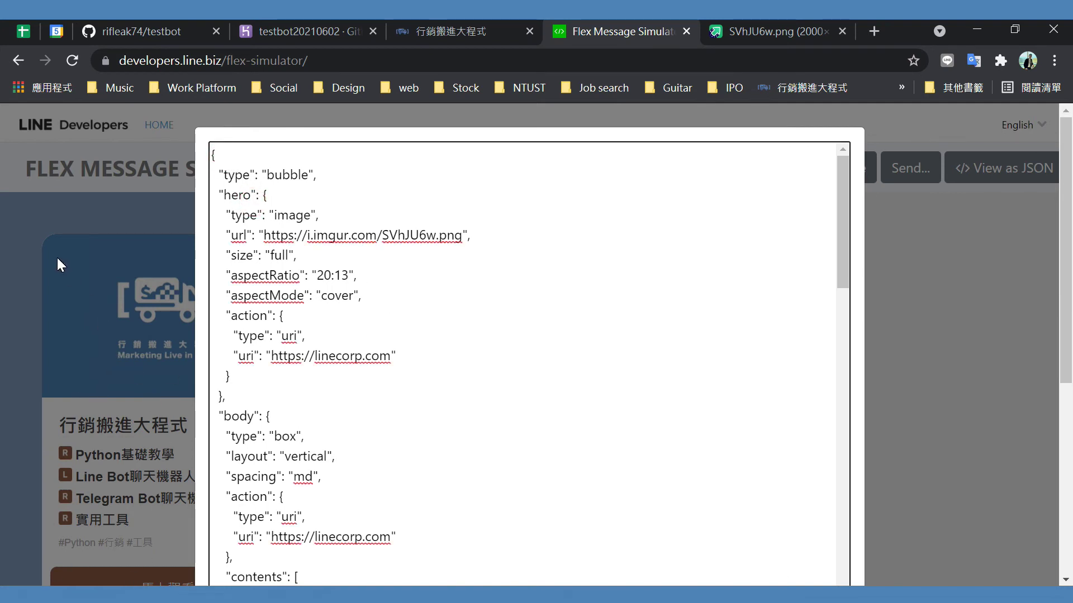
# Copy the message's entire JSON code to the clipboard
pyautogui.click(219, 157)
pyautogui.moveTo(240, 197); pyautogui.dragTo(313, 520)
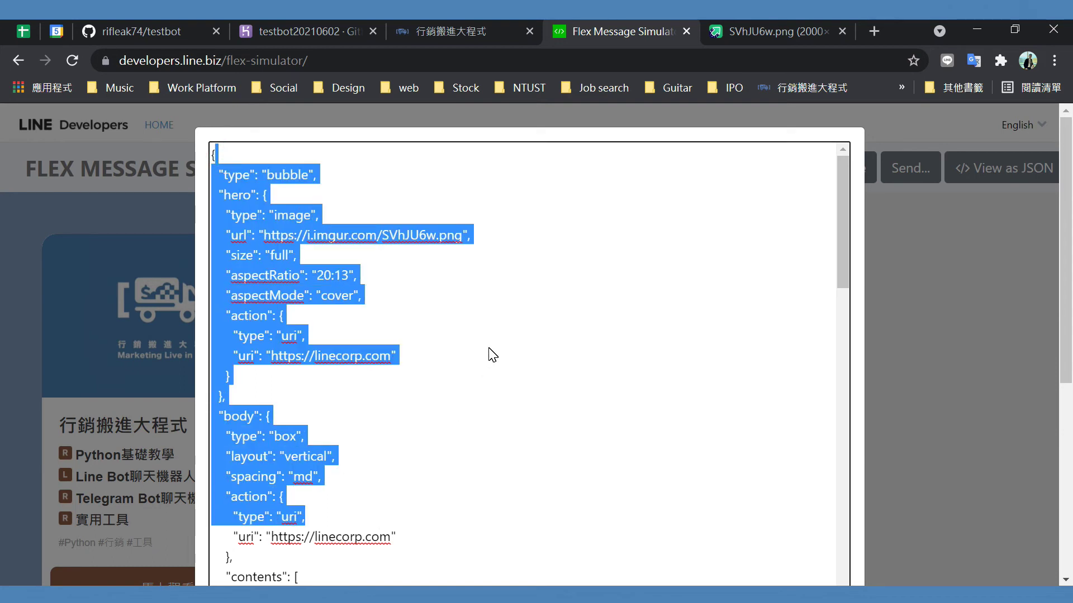
pyautogui.click(281, 225)
pyautogui.click(240, 168)
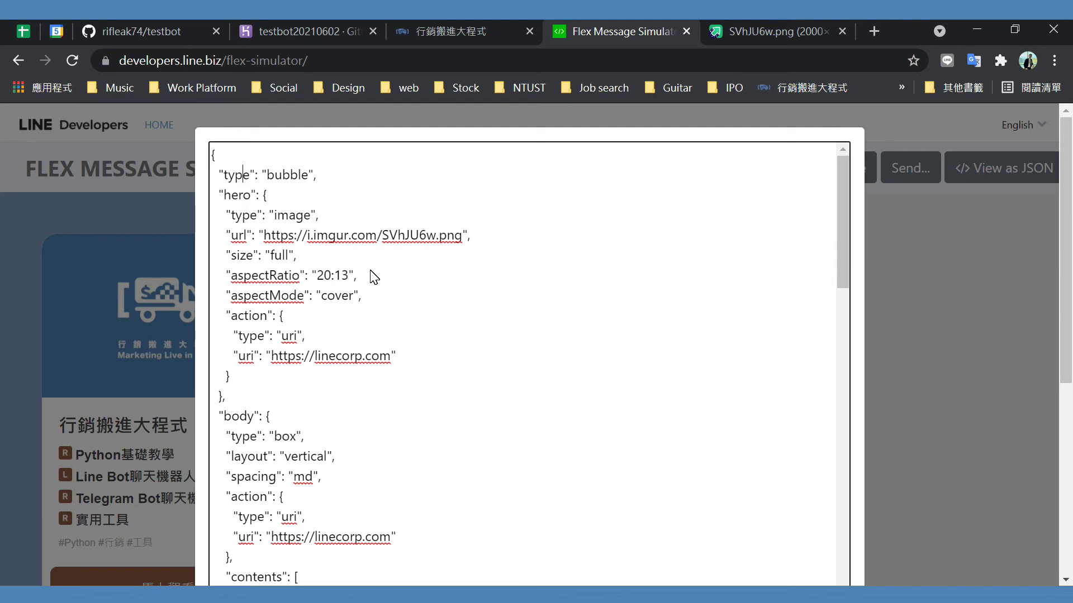
pyautogui.hotkey('ctrl', 'a')
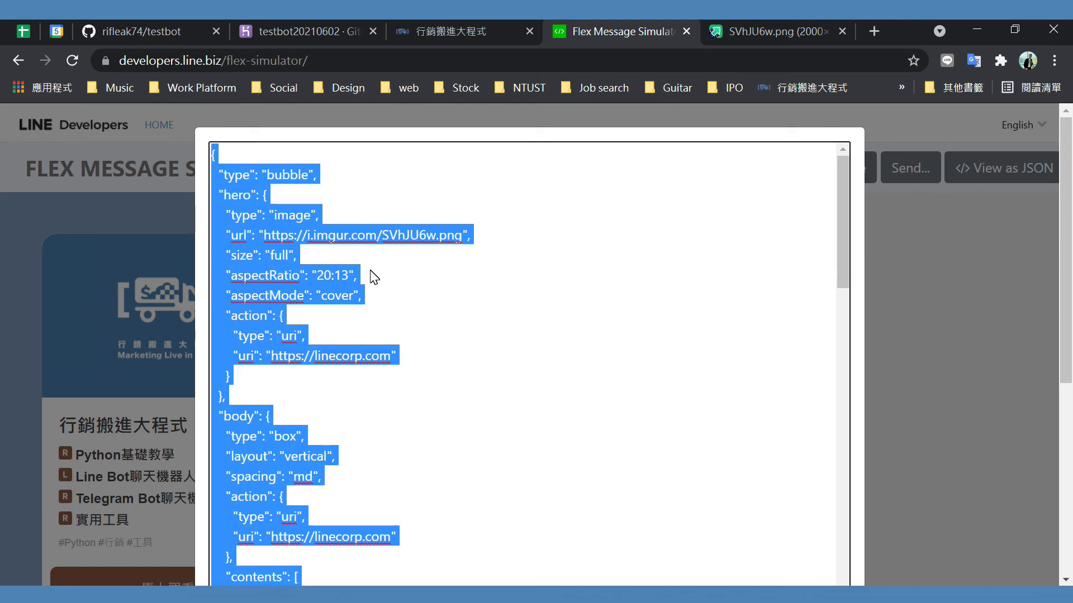
pyautogui.click(298, 224)
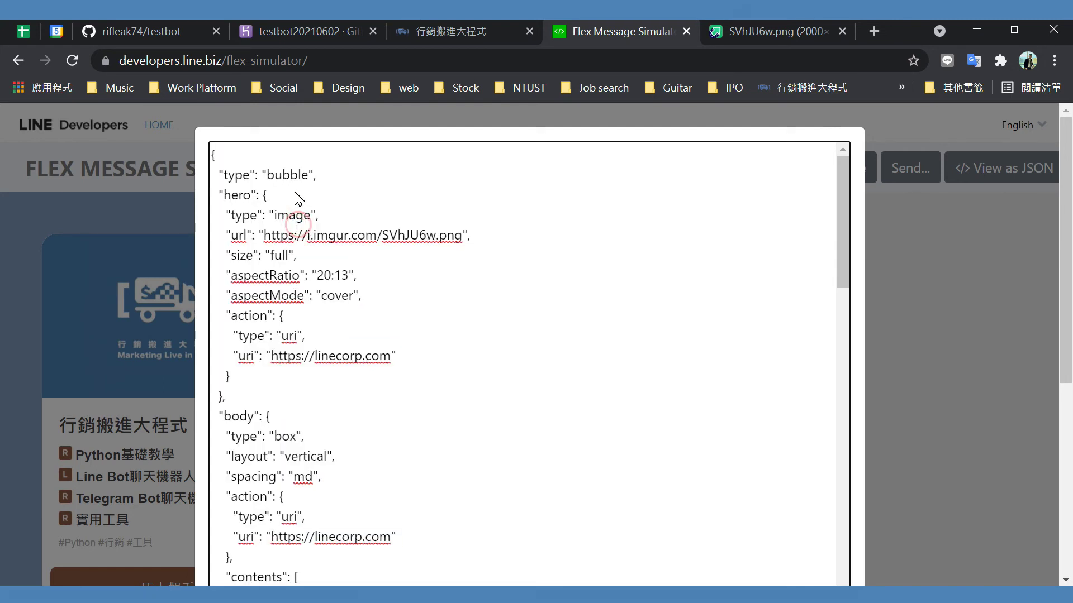
pyautogui.rightClick(295, 191)
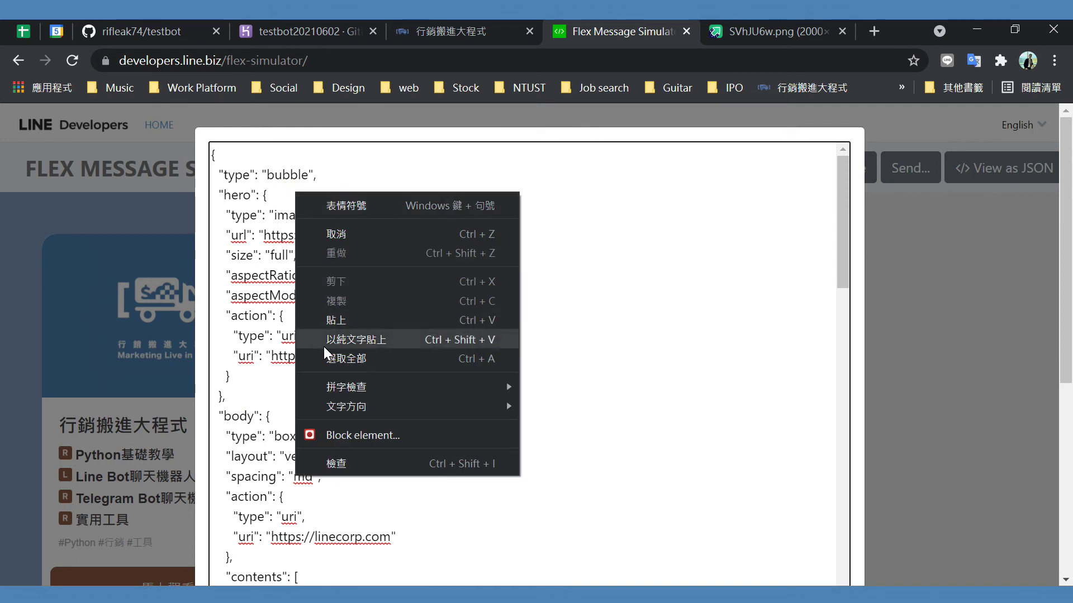
pyautogui.click(349, 361)
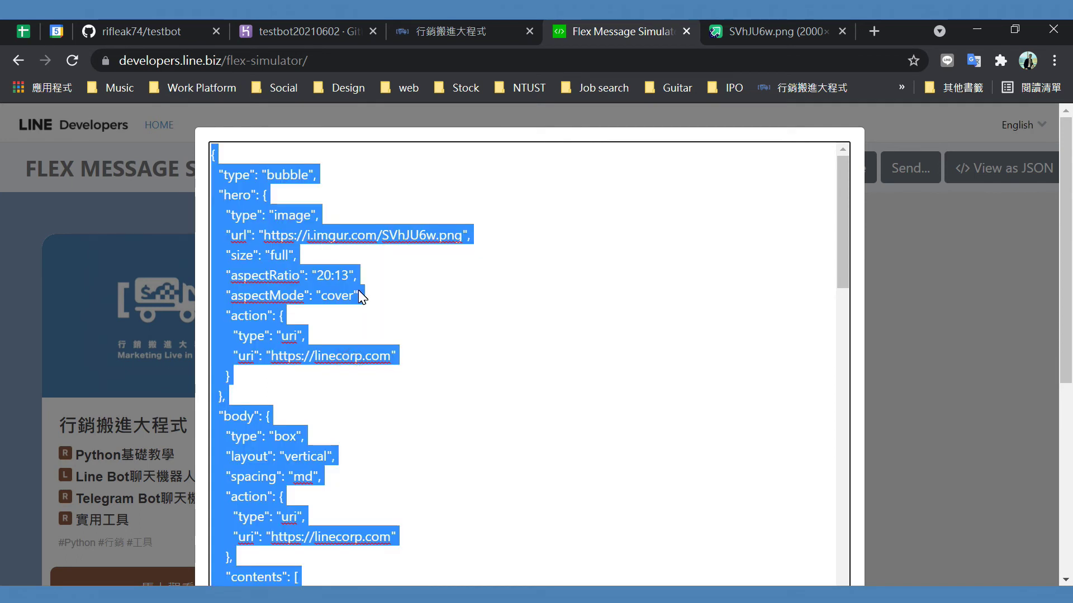
pyautogui.rightClick(240, 246)
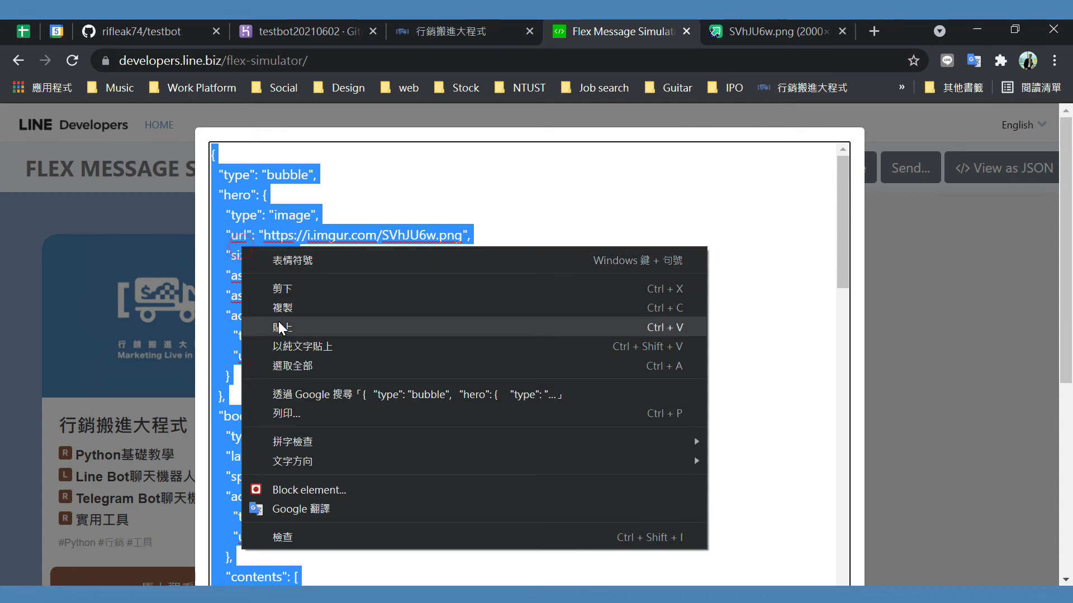
pyautogui.click(293, 309)
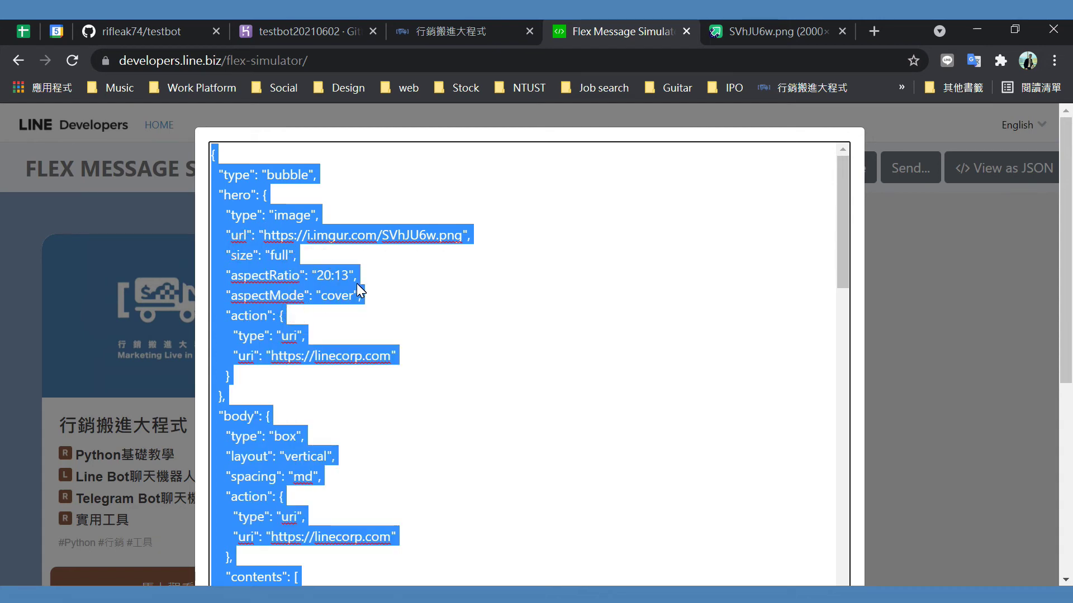
# Switch to Visual Studio Code and replace the {...} placeholder and its comment after contents= in app.py with the copied JSON
pyautogui.hotkey('alt', 'Tab')
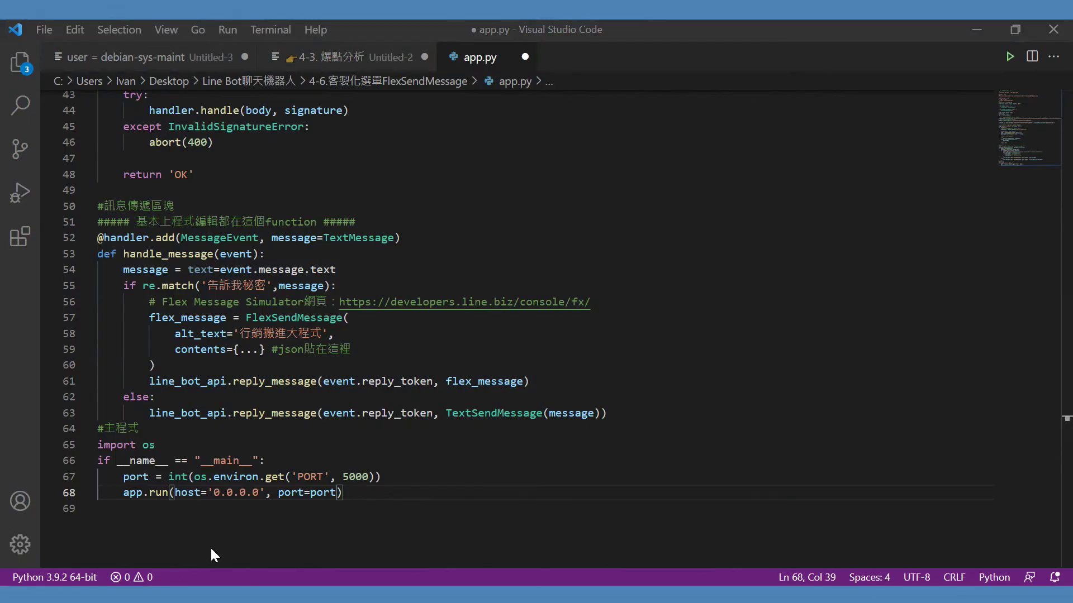
pyautogui.click(340, 393)
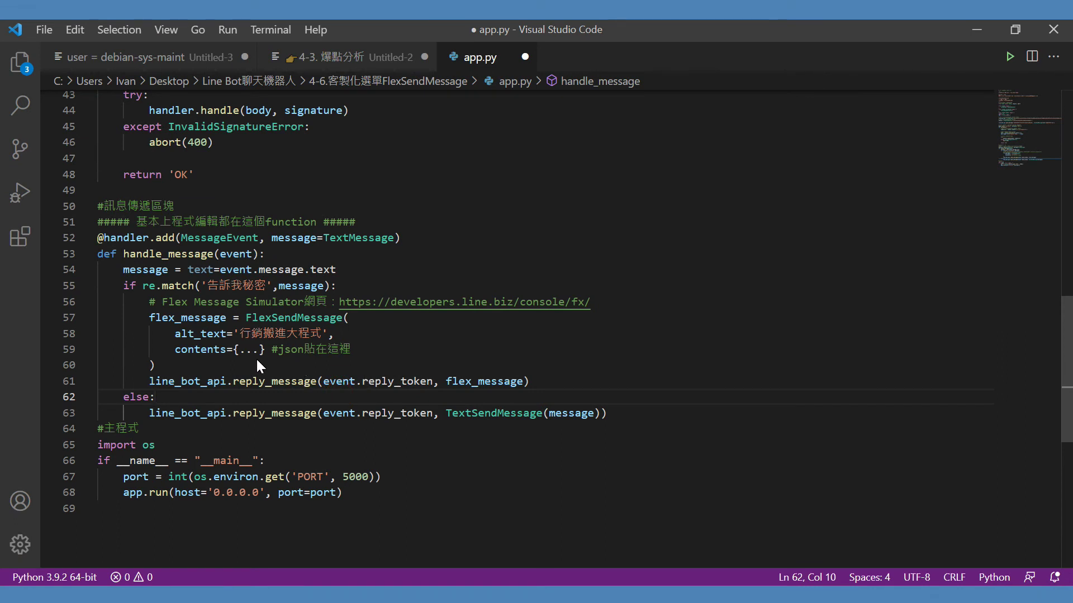
pyautogui.moveTo(233, 349); pyautogui.dragTo(370, 351)
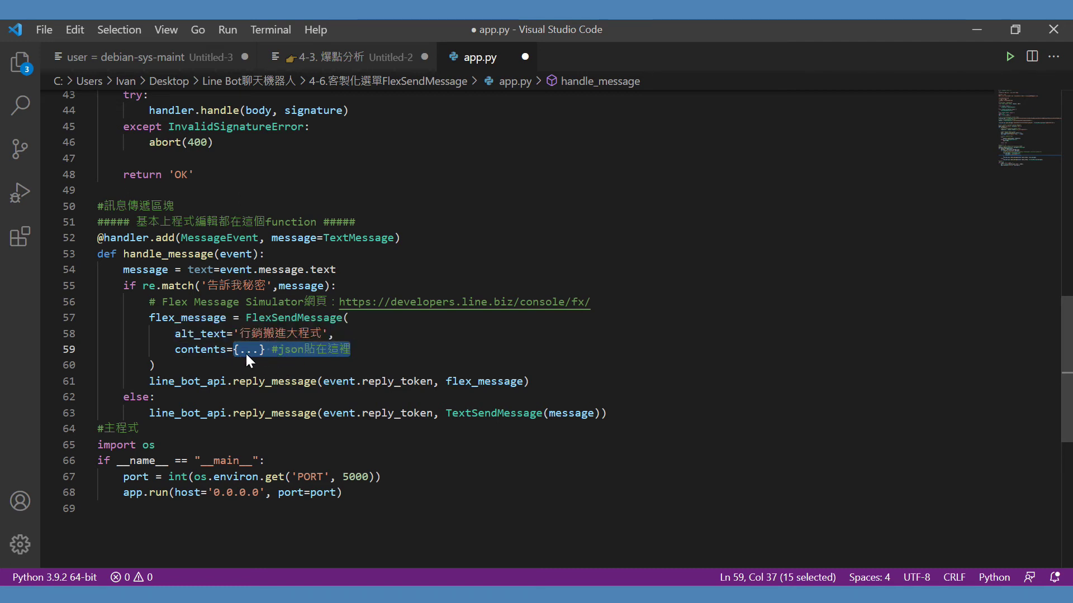
pyautogui.rightClick(292, 346)
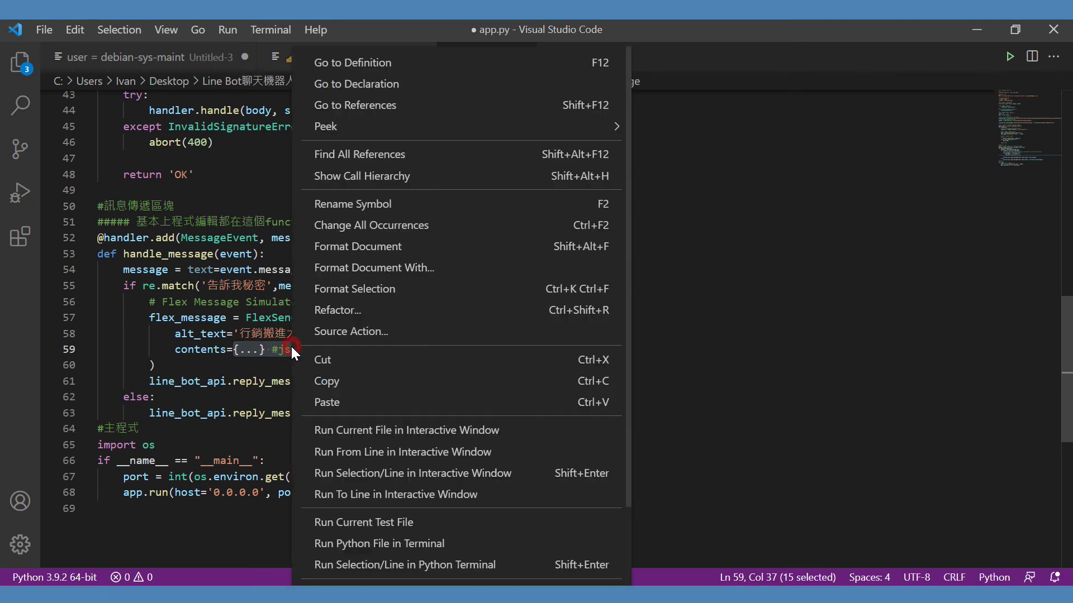
pyautogui.click(360, 399)
# Review the pasted JSON in app.py from the contents line through the hero, body and footer blocks to its closing brace
pyautogui.scroll(20, 414, 363)
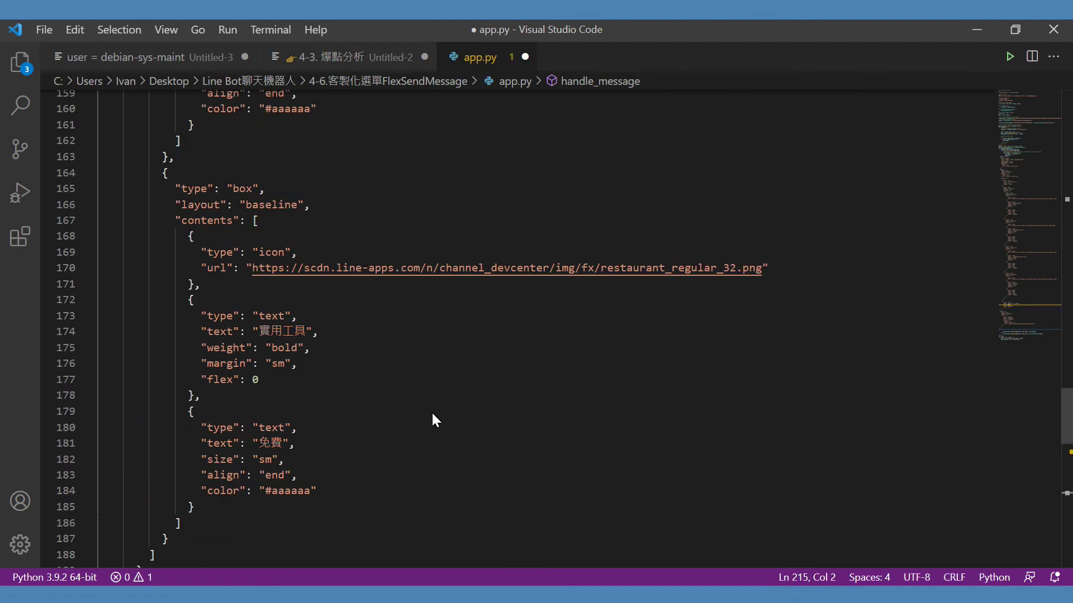
pyautogui.scroll(9, 393, 360)
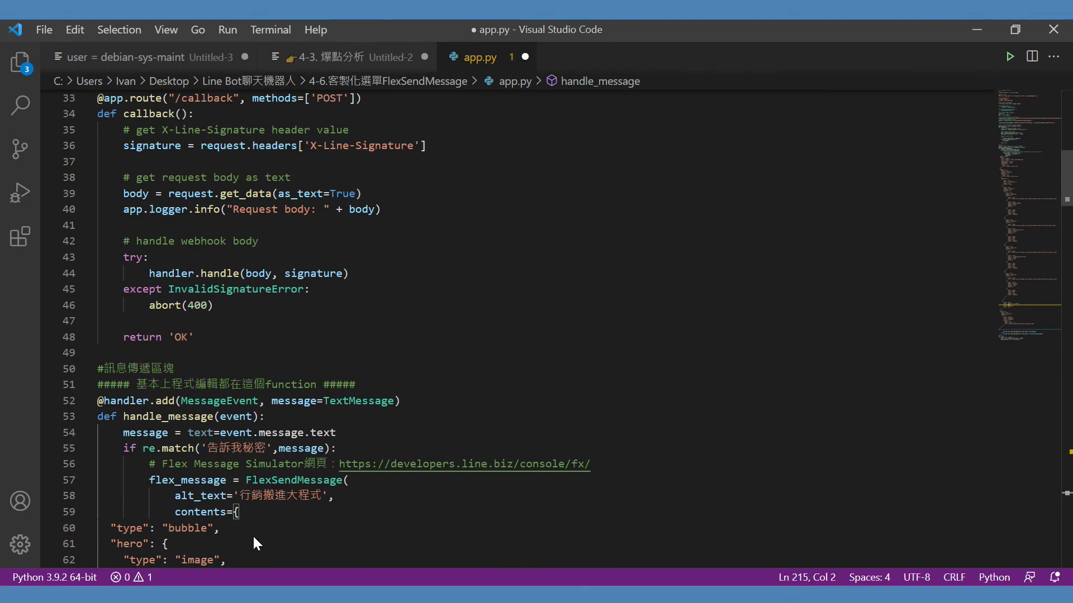
pyautogui.scroll(-7, 286, 418)
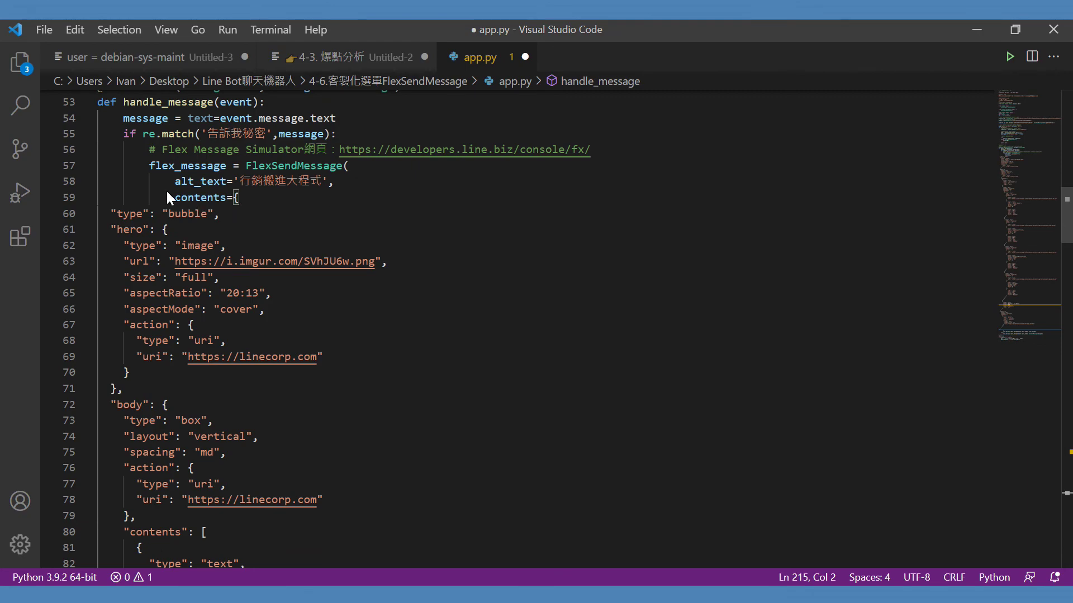
pyautogui.moveTo(105, 211); pyautogui.dragTo(335, 573)
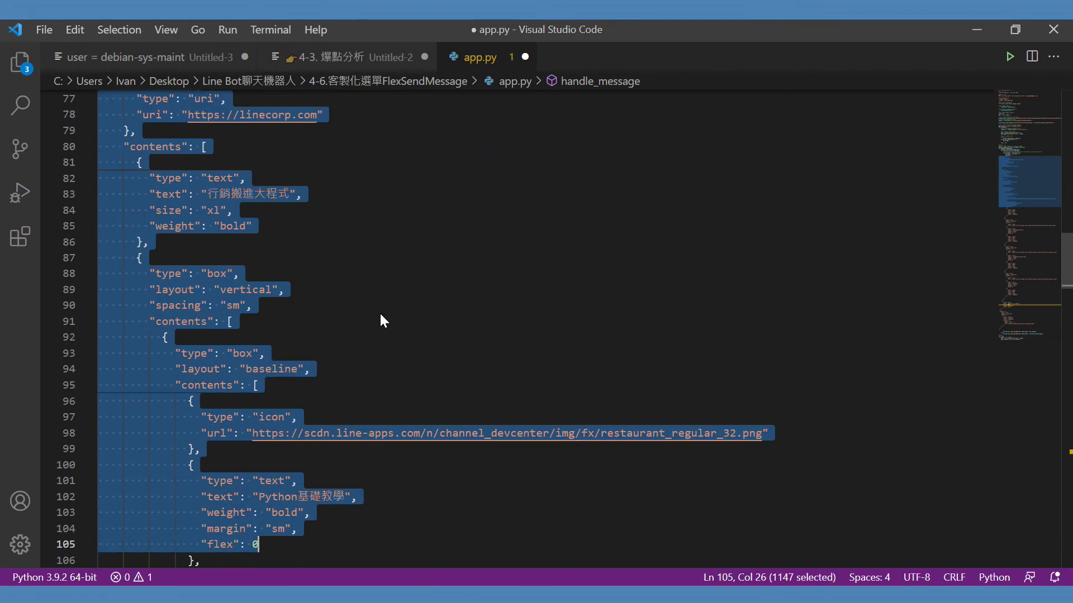
pyautogui.scroll(-10, 386, 335)
pyautogui.click(387, 375)
pyautogui.scroll(20, 402, 394)
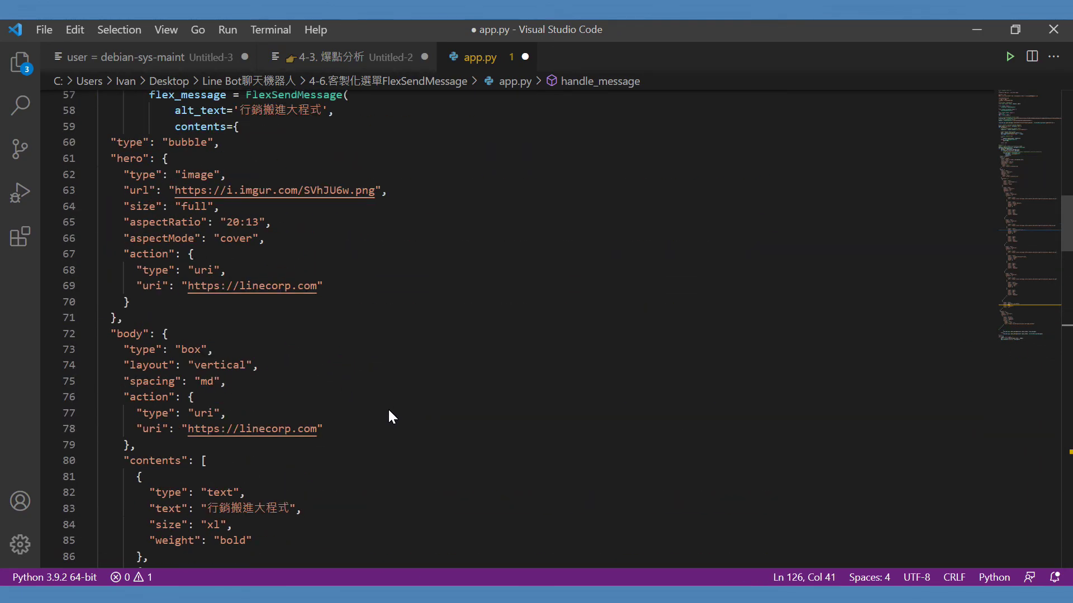
pyautogui.scroll(-20, 387, 411)
pyautogui.scroll(6, 373, 488)
pyautogui.scroll(-20, 374, 488)
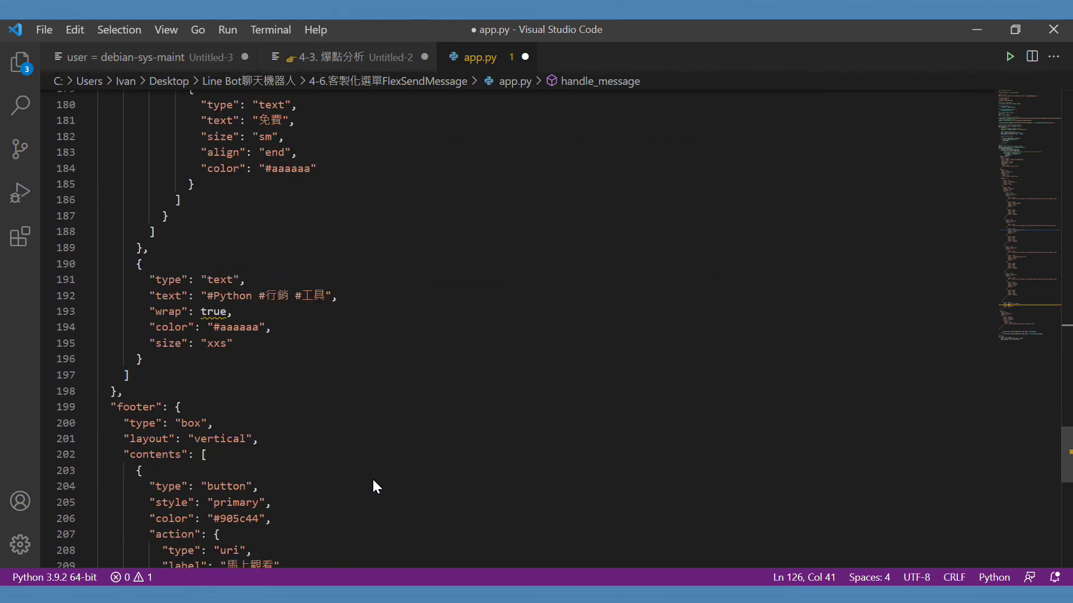
pyautogui.scroll(-3, 380, 479)
pyautogui.scroll(7, 397, 465)
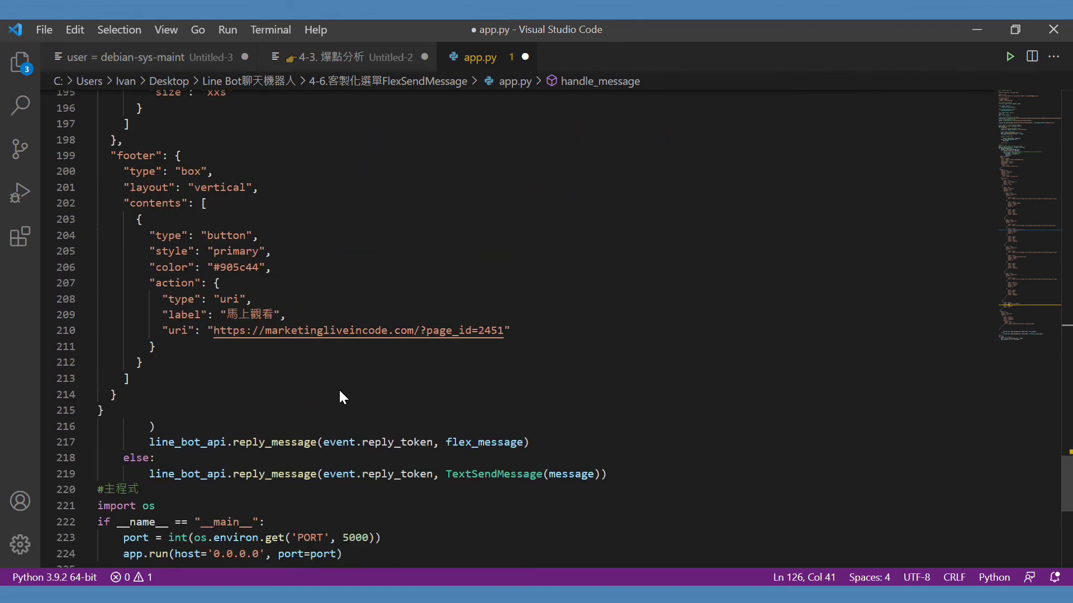
# Inspect the underlined wrap value in app.py, view the message's JSON in the Flex Message Simulator, and return to Visual Studio Code
pyautogui.moveTo(241, 181)
pyautogui.mouseDown()
pyautogui.moveTo(200, 183)
pyautogui.moveTo(226, 183)
pyautogui.mouseUp()
pyautogui.click(213, 183)
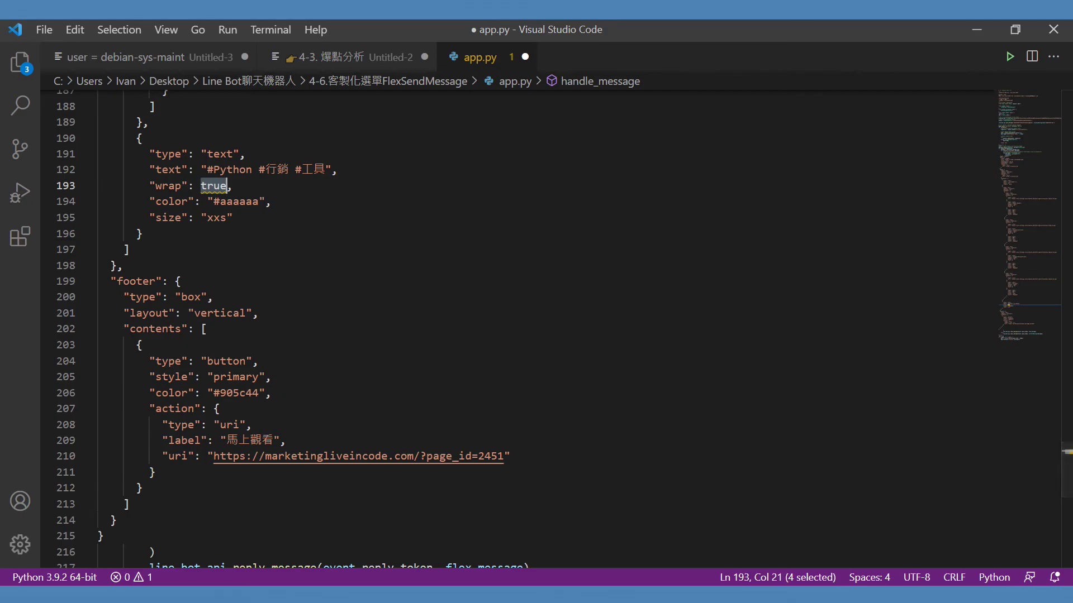
pyautogui.hotkey('alt', 'Tab')
pyautogui.click(299, 301)
pyautogui.hotkey('ctrl', 'a')
pyautogui.click(331, 320)
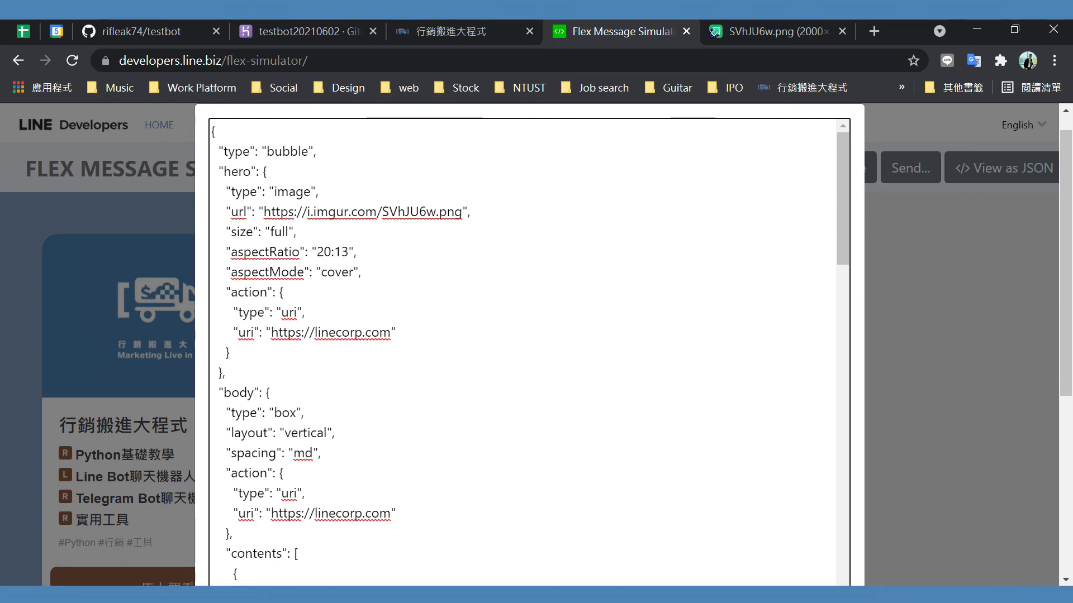
pyautogui.hotkey('alt', 'Tab')
pyautogui.click(311, 330)
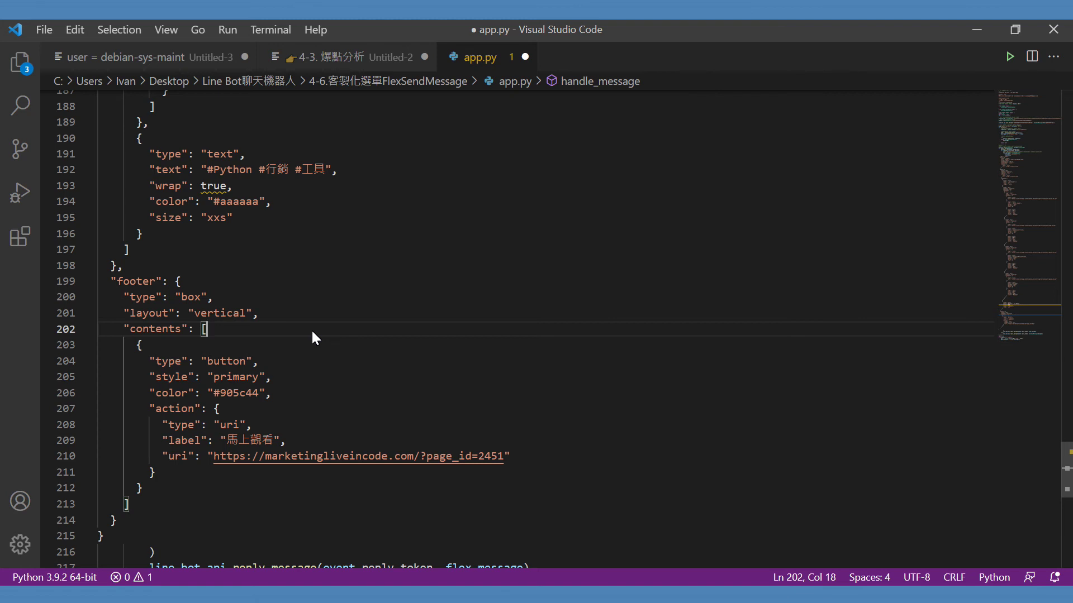
# Capitalize the wrap value of the #Python #行銷 #工具 text as True in app.py
pyautogui.click(265, 277)
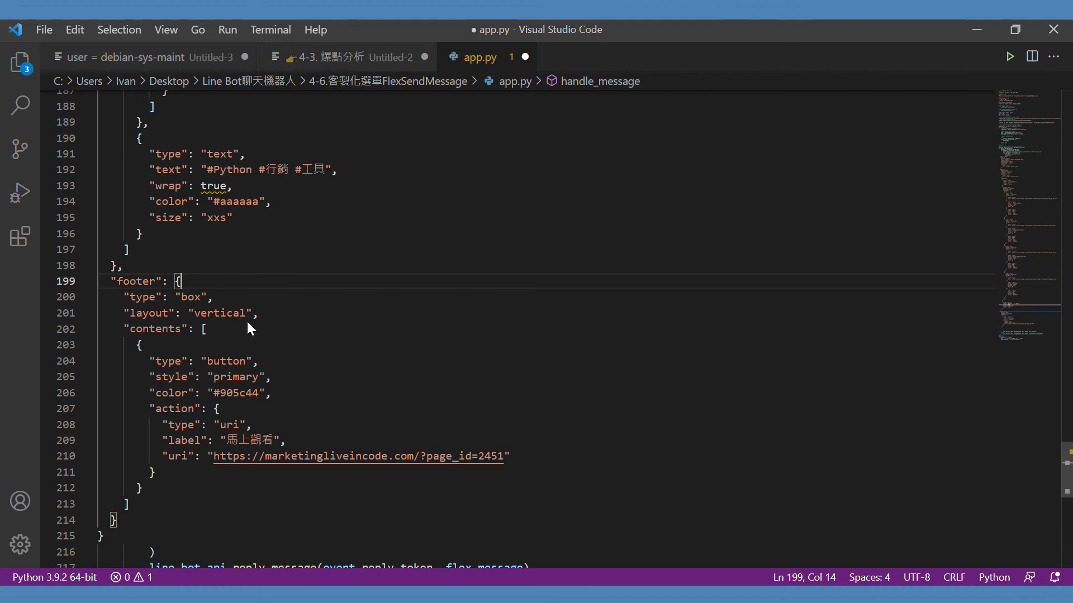
pyautogui.doubleClick(203, 185)
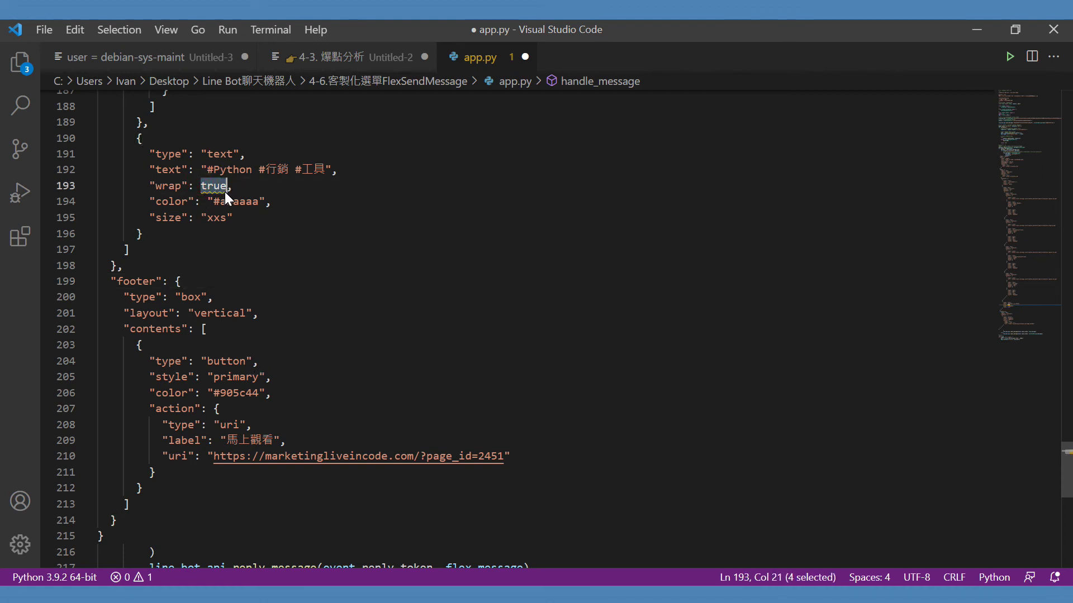
pyautogui.click(207, 183)
pyautogui.press('BackSpace')
pyautogui.write('T')
pyautogui.moveTo(202, 187); pyautogui.dragTo(227, 183)
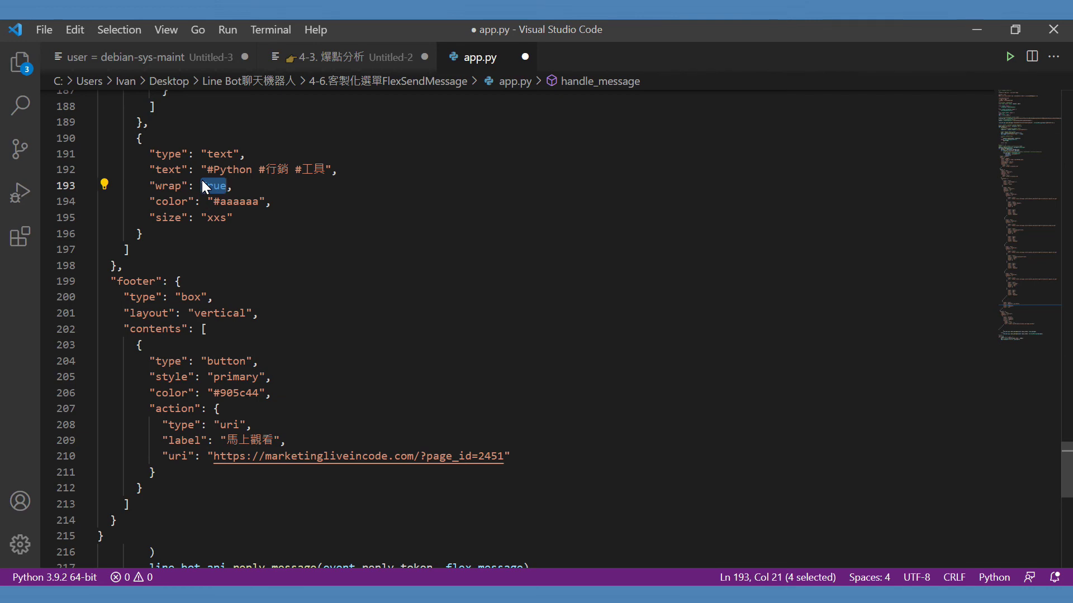